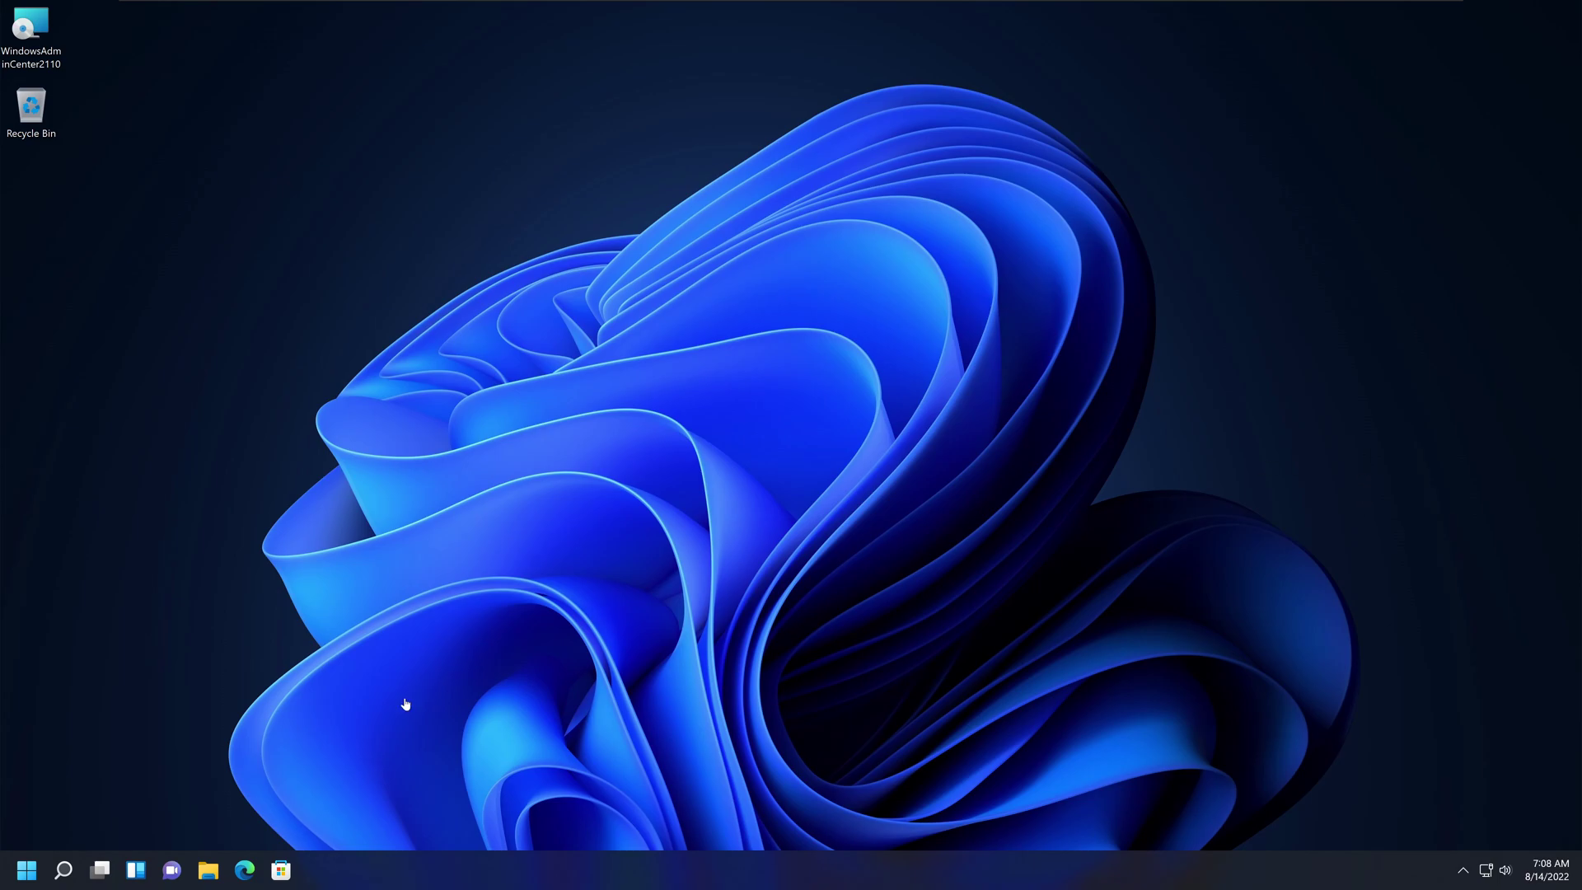
Step: Search for the hard disk partition tool, open Disk Management and maximize its window
left_click(33, 868)
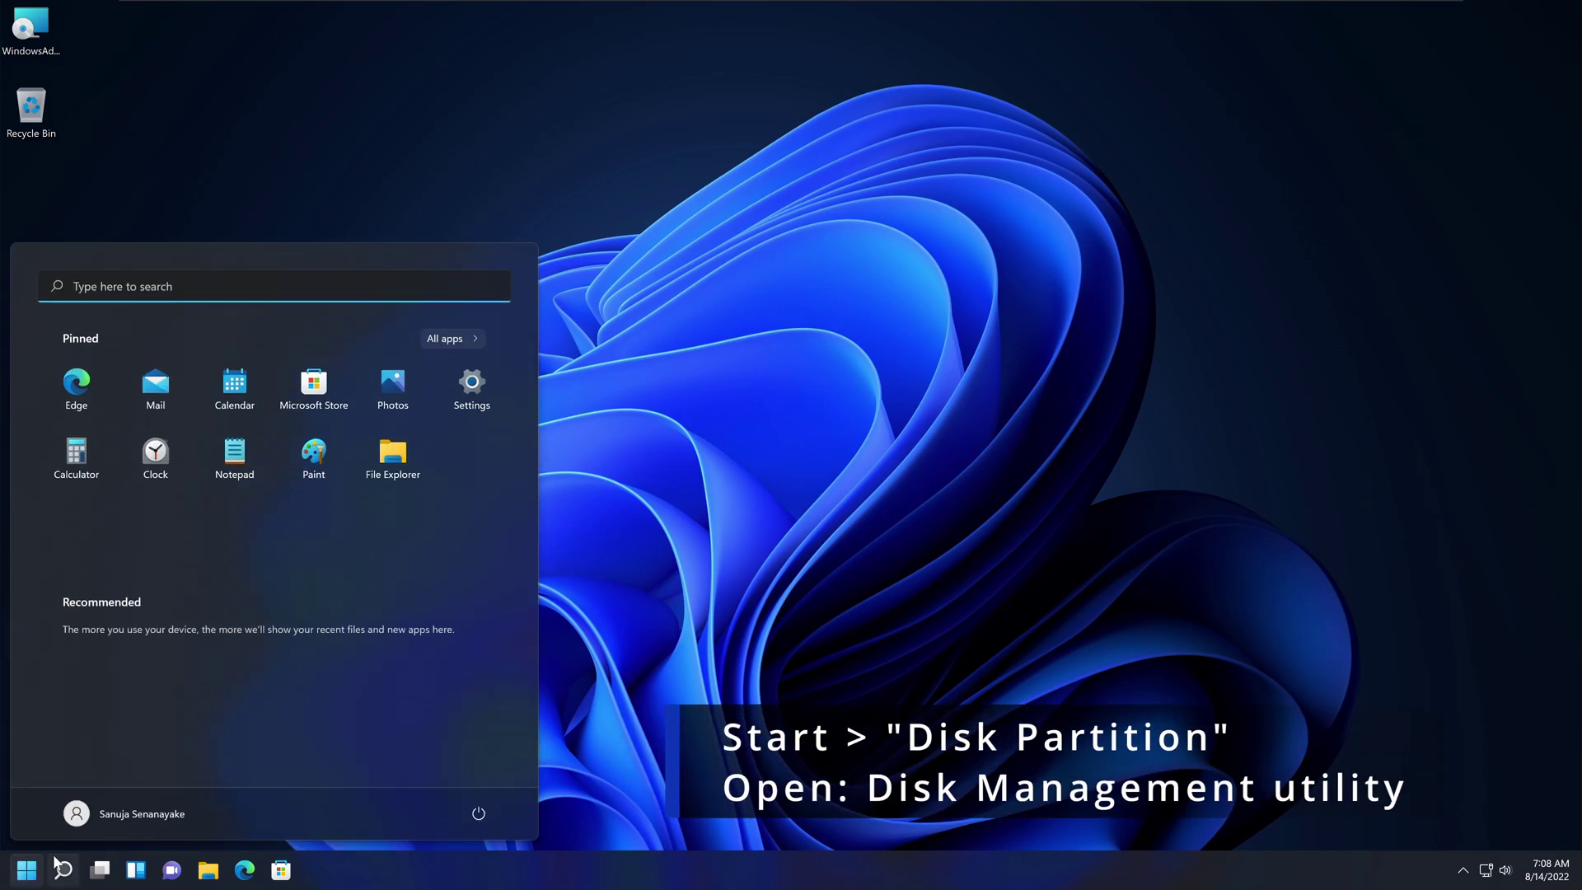
type("dis")
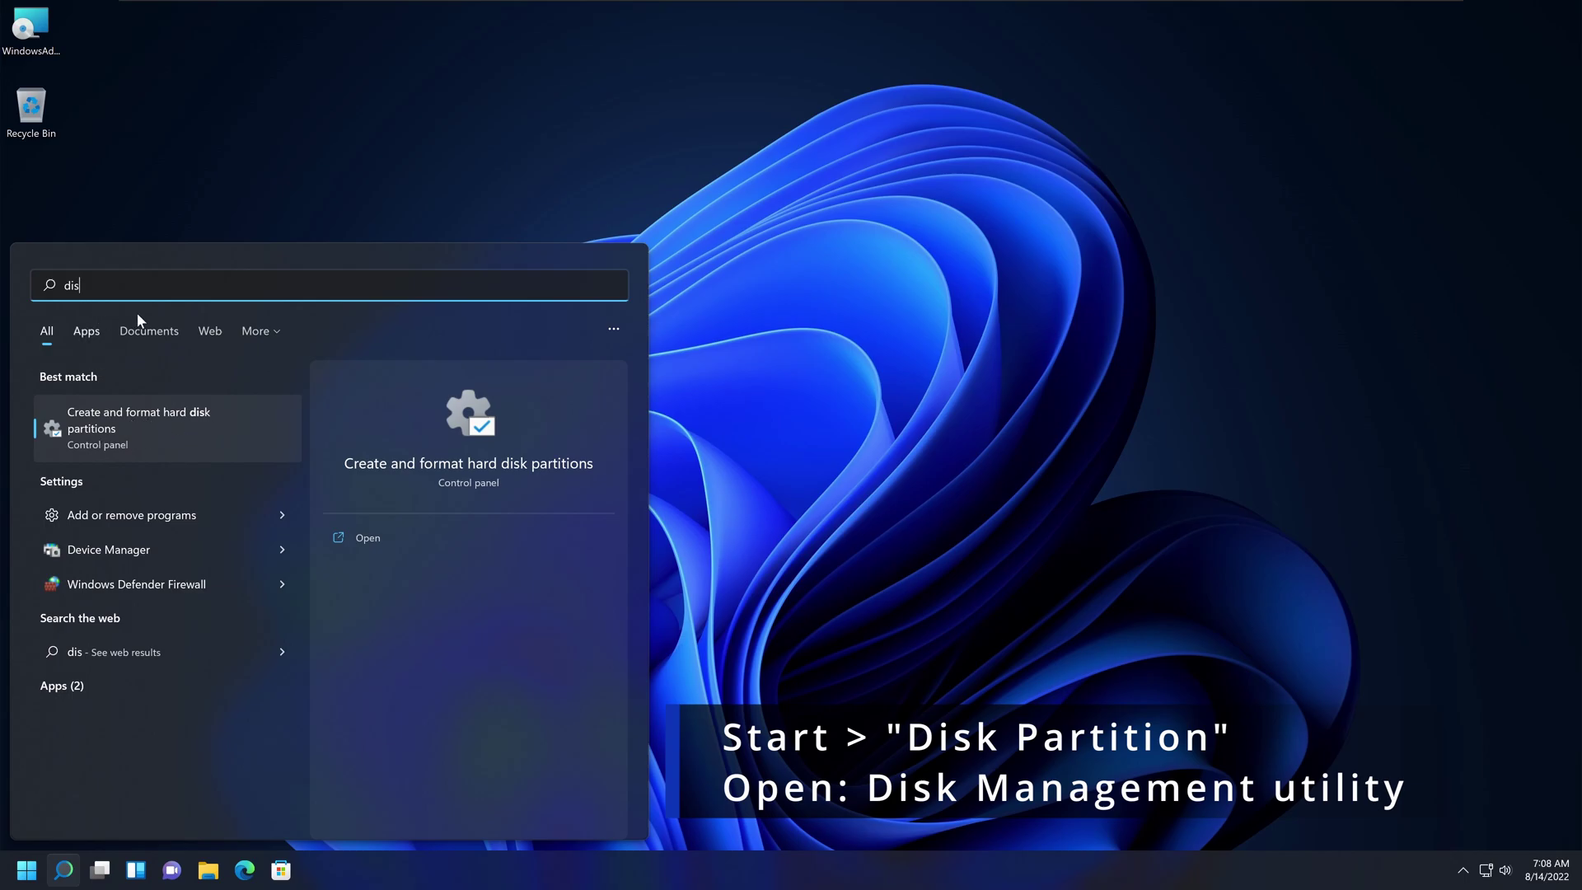
left_click(125, 417)
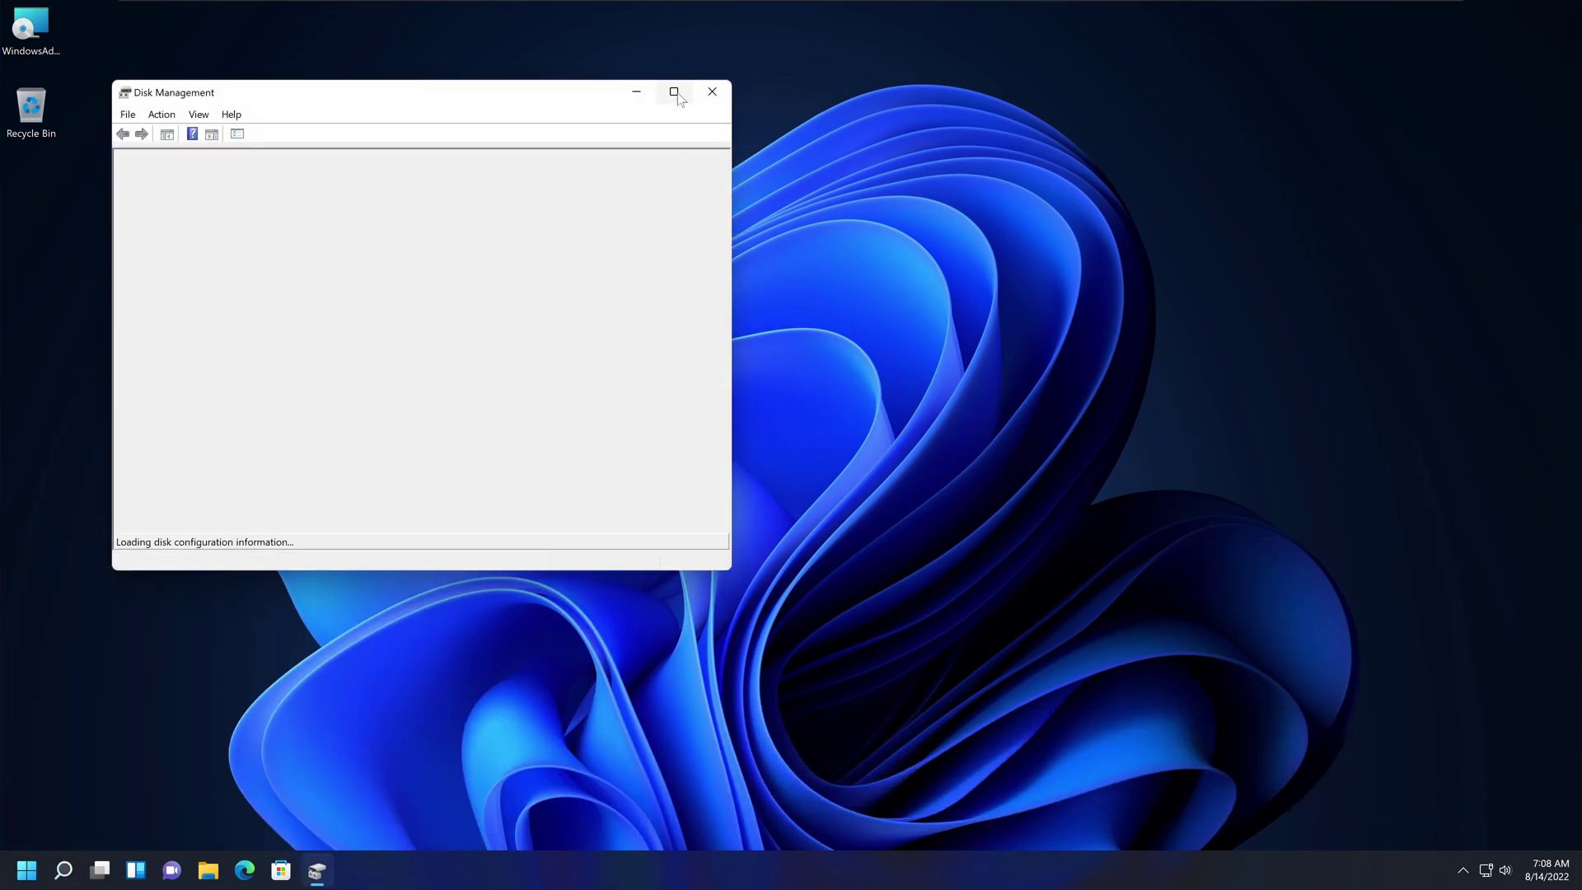
left_click(674, 92)
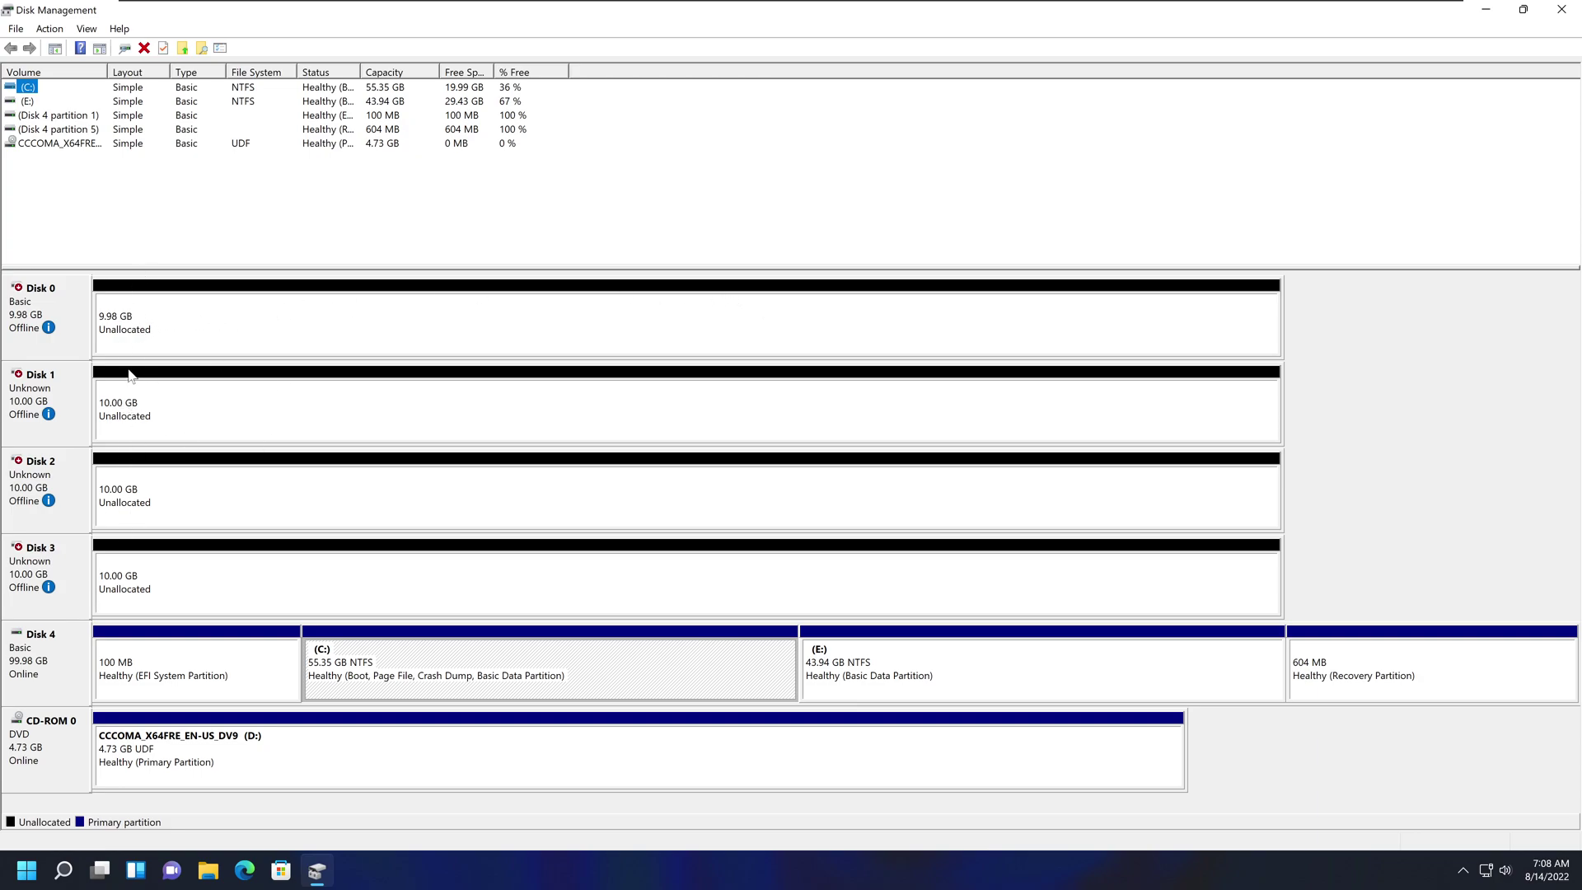
Step: Bring the offline Disk 0 online
mouse_move(55, 321)
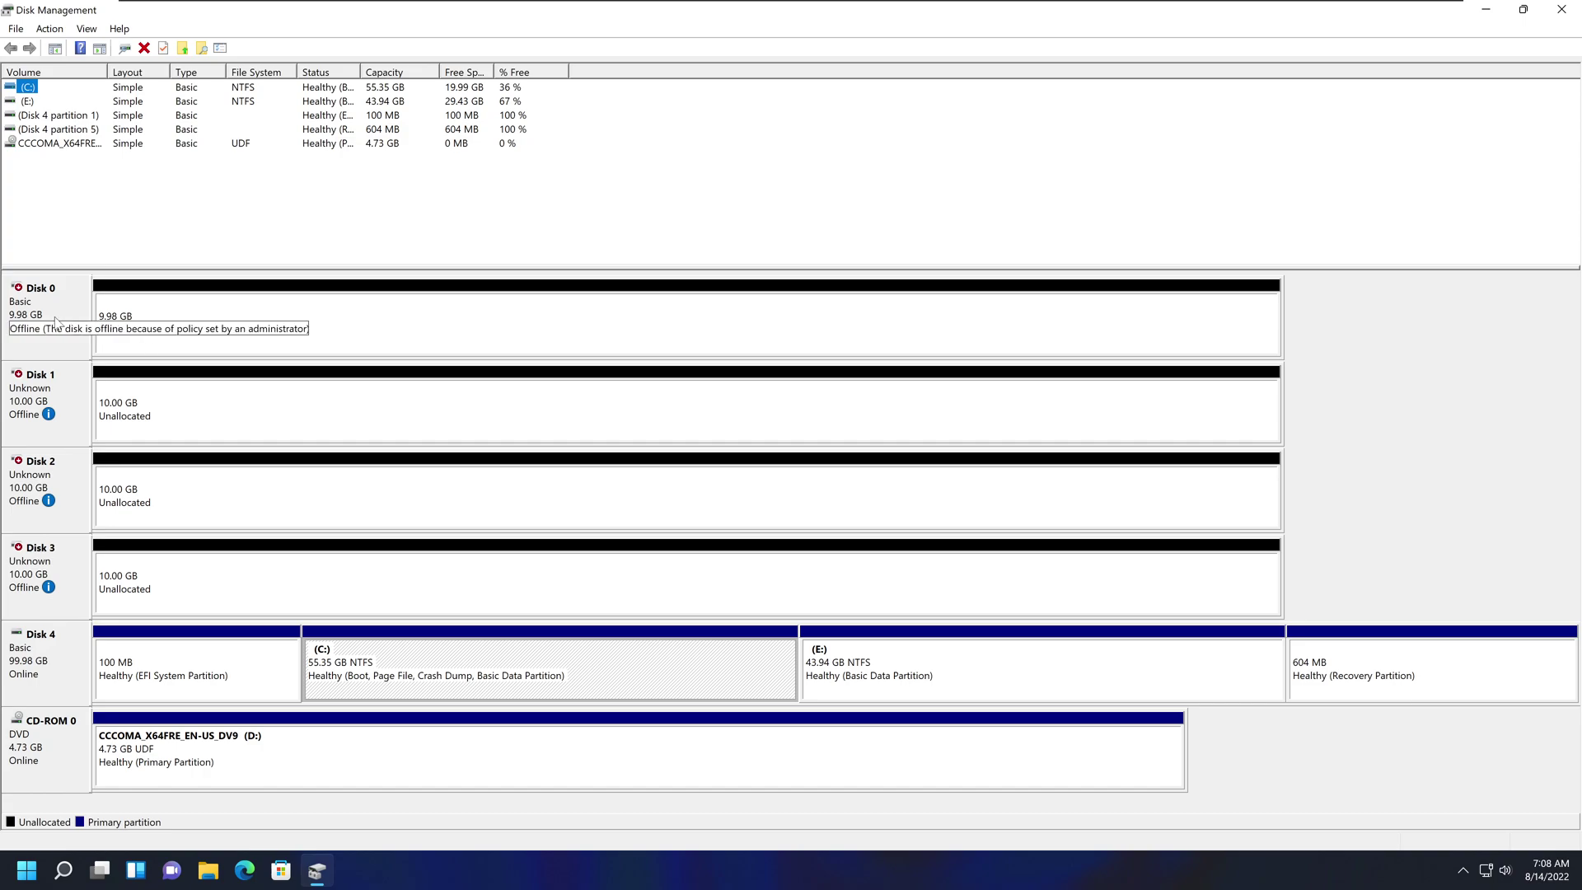
right_click(44, 318)
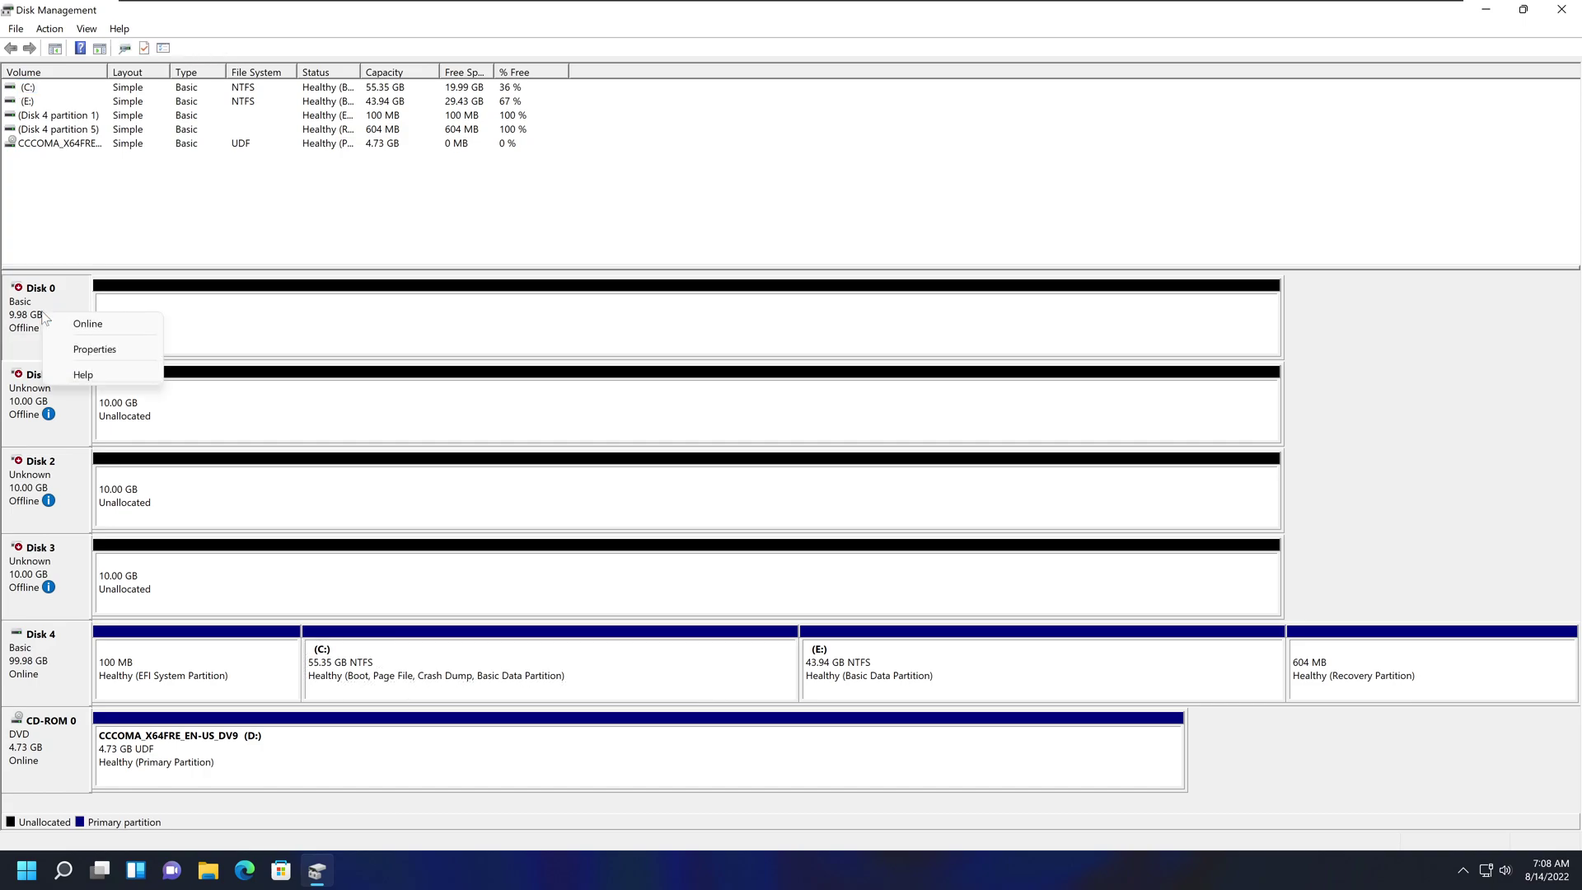
left_click(75, 323)
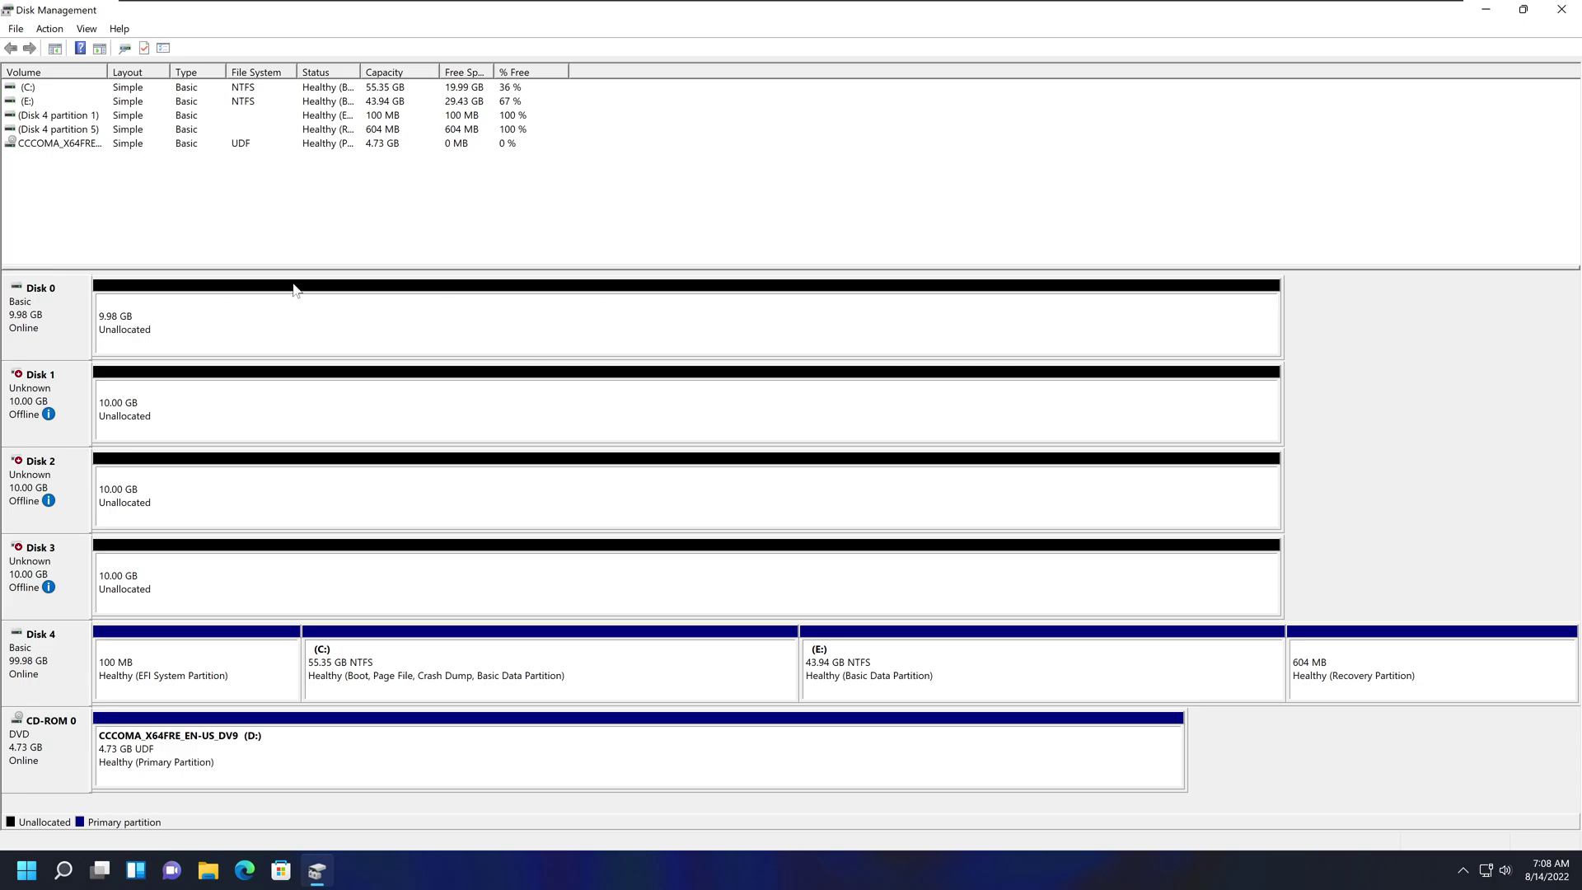
Step: Start a new simple volume on Disk 0's unallocated space, accepting the default size and drive letter F
left_click(334, 329)
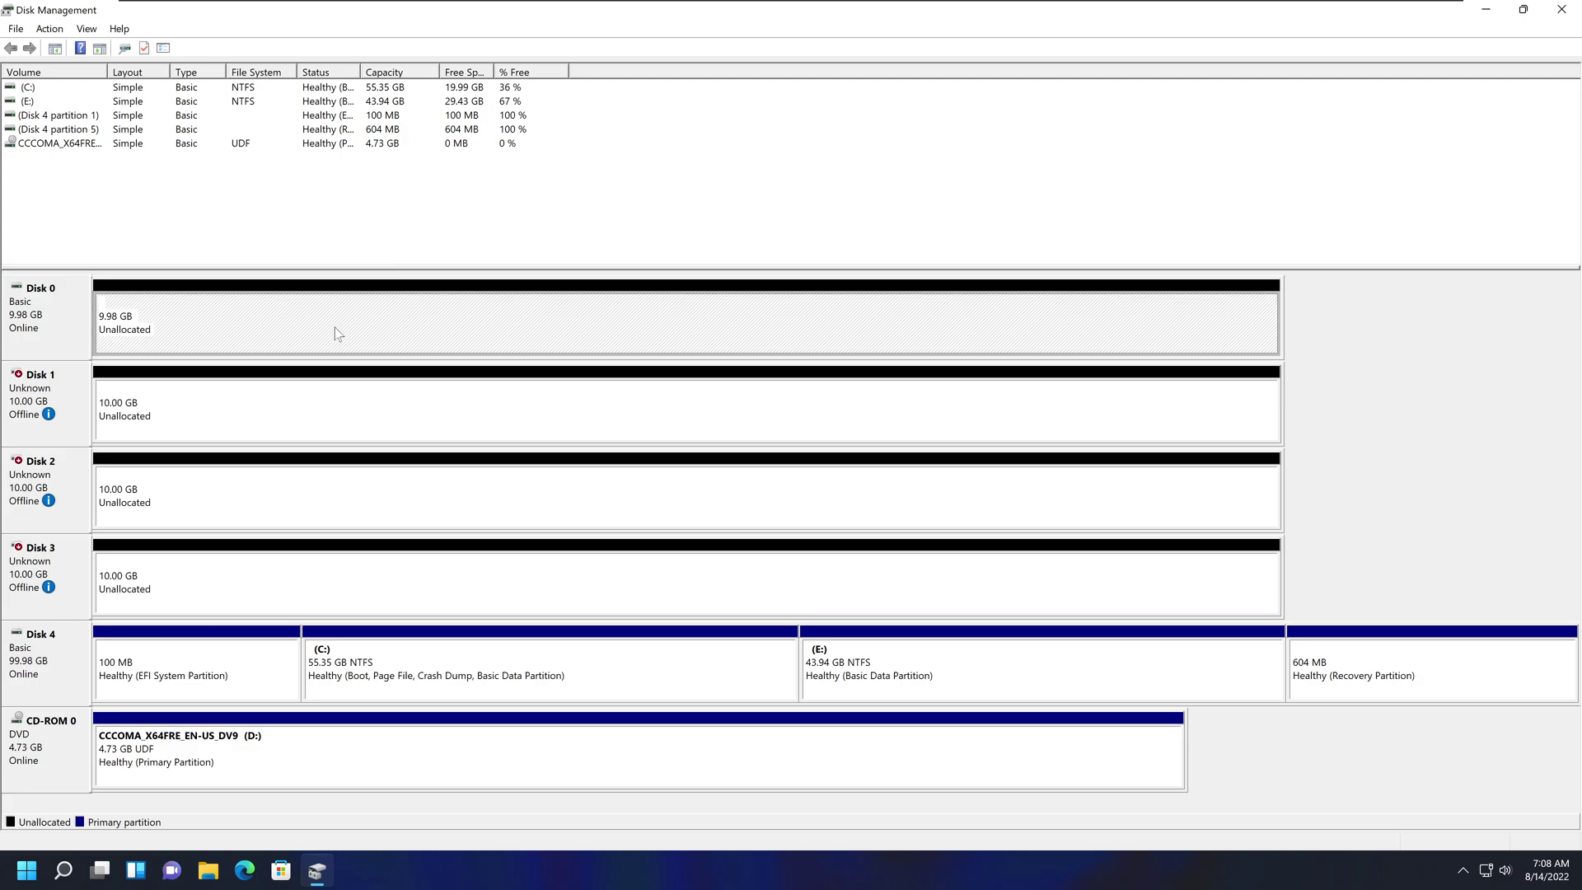
right_click(486, 327)
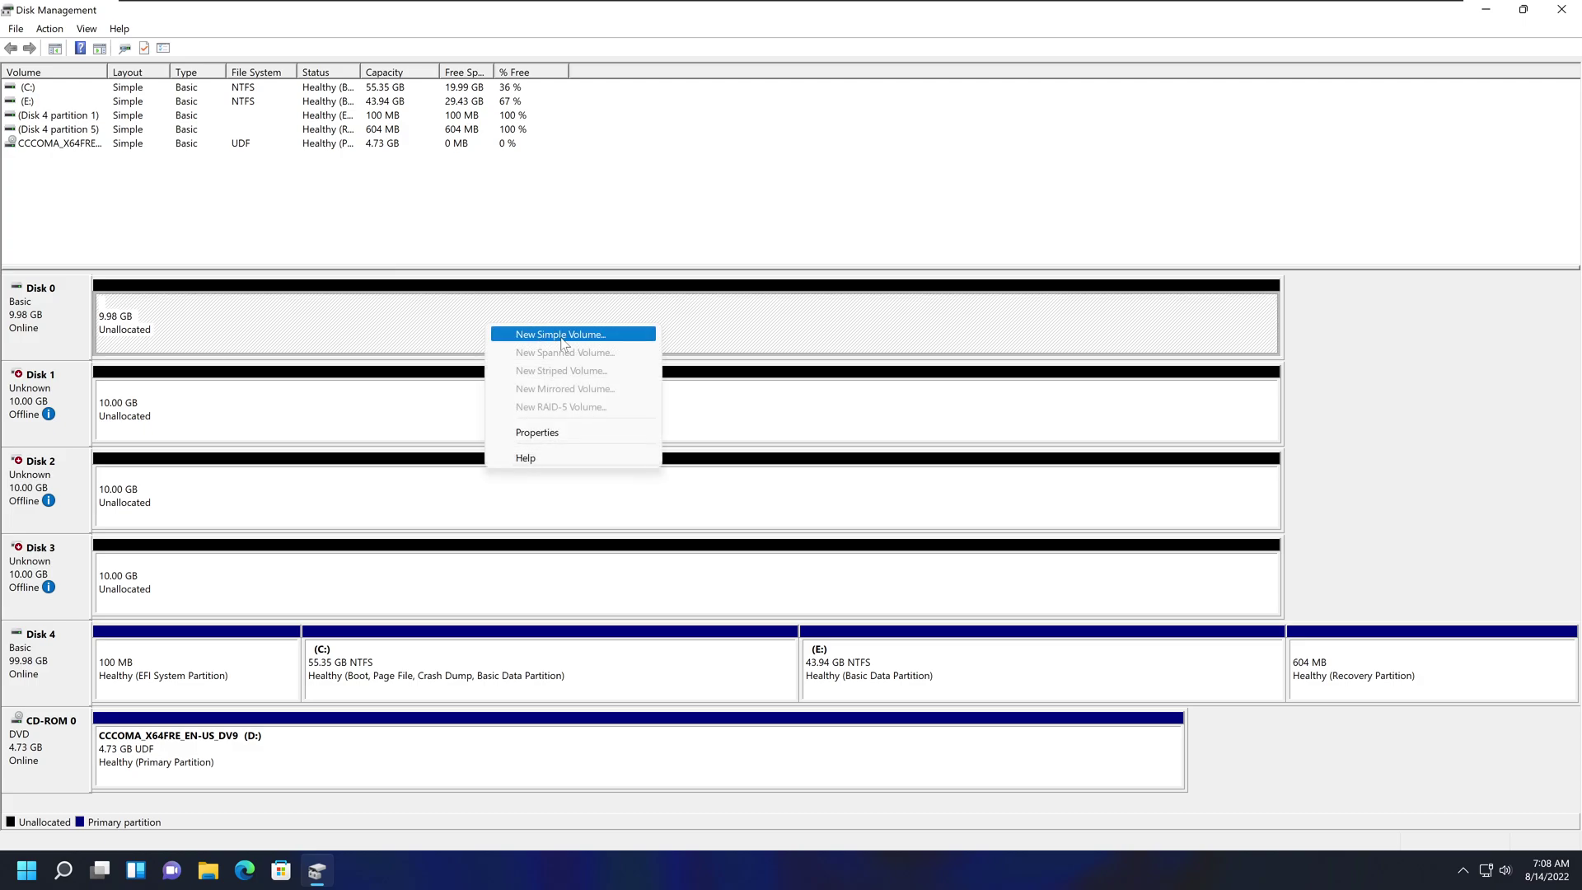
left_click(610, 338)
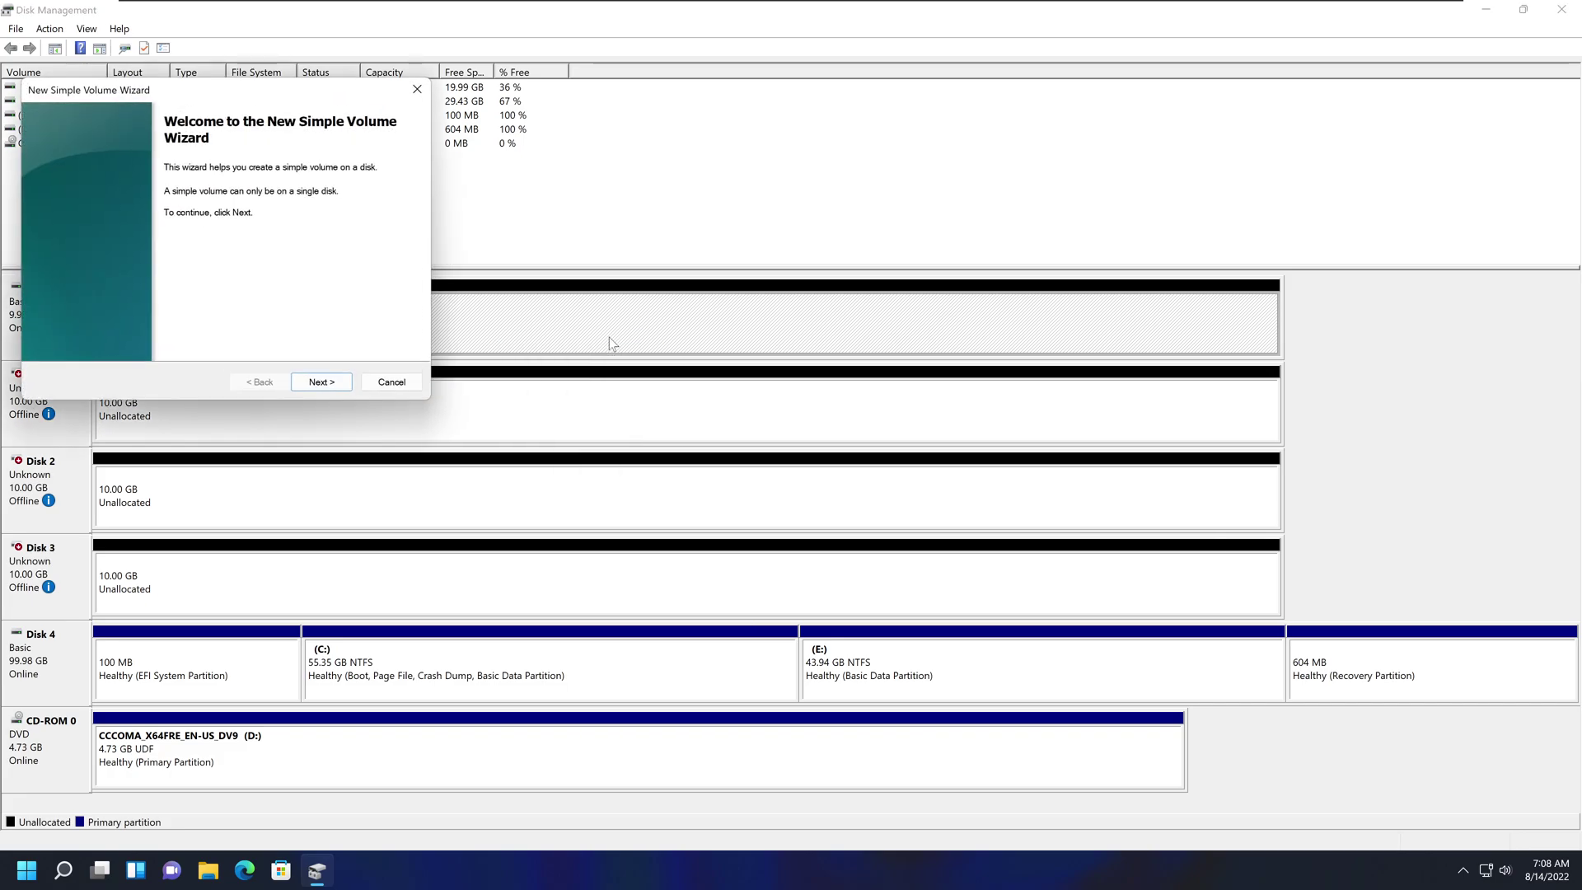
left_click(325, 385)
left_click(324, 386)
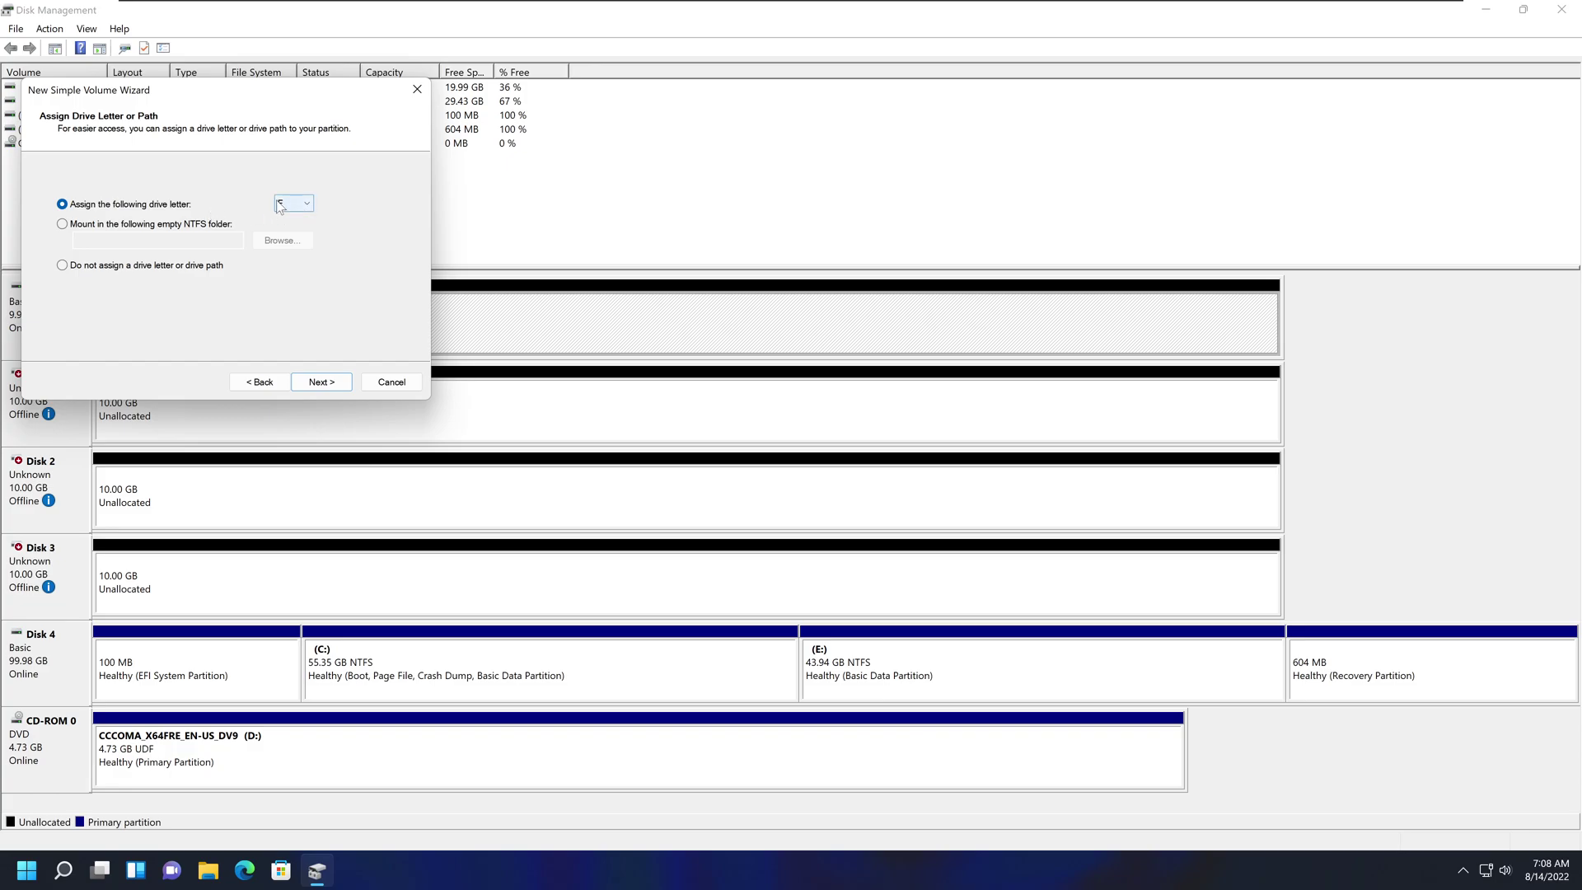
left_click(323, 383)
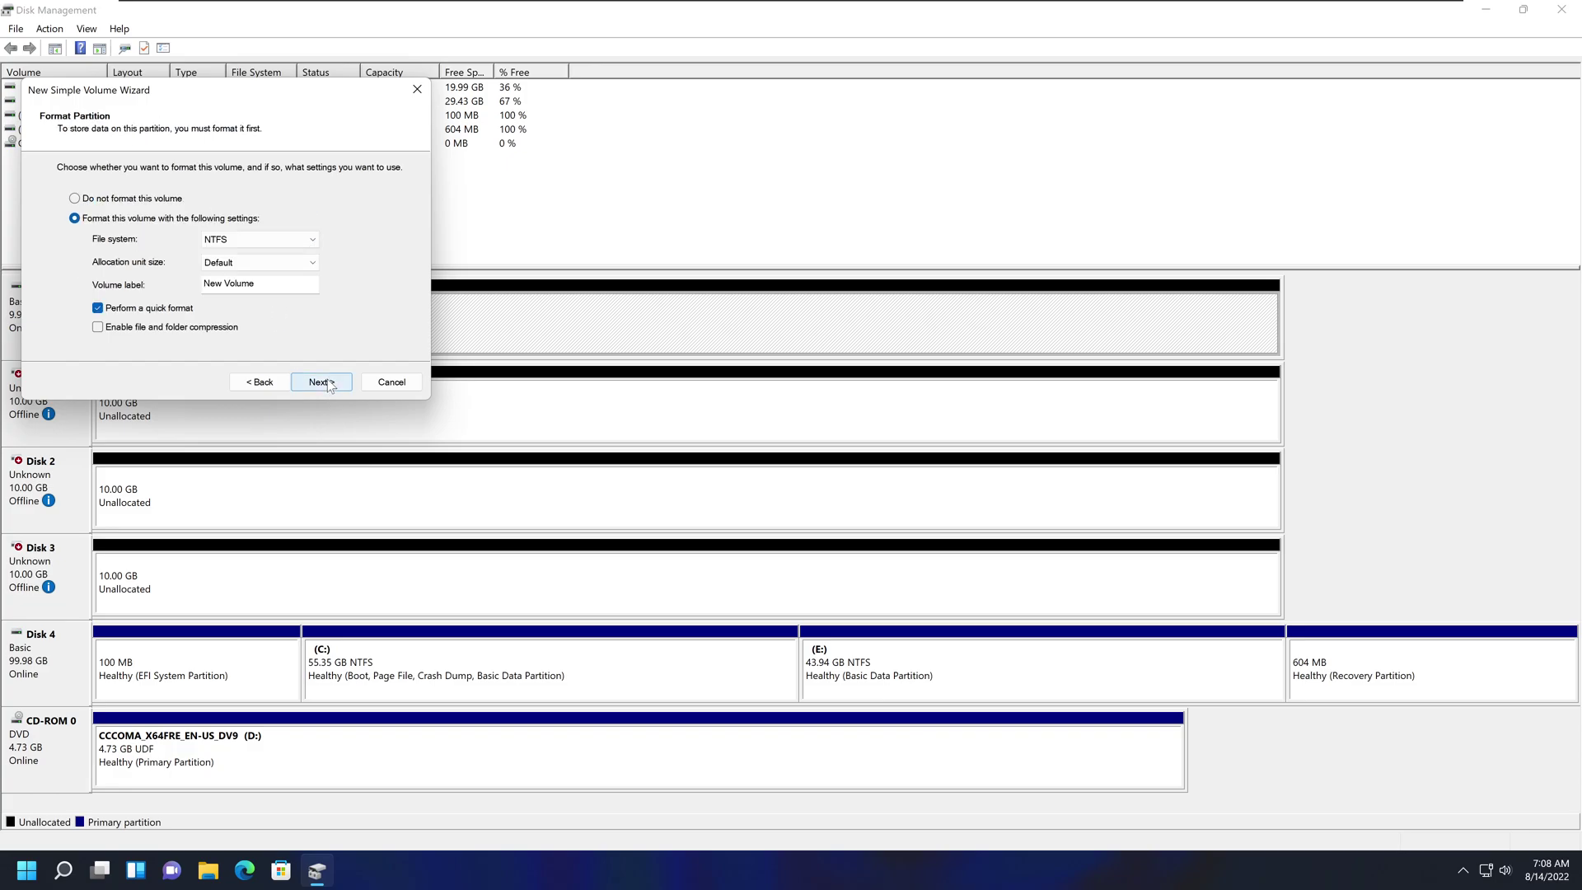
Step: Label the new volume Backup Drive, quick-format it as NTFS, finish the wizard and close Disk Management
left_click_drag(257, 284, 204, 284)
type("Backup Drive")
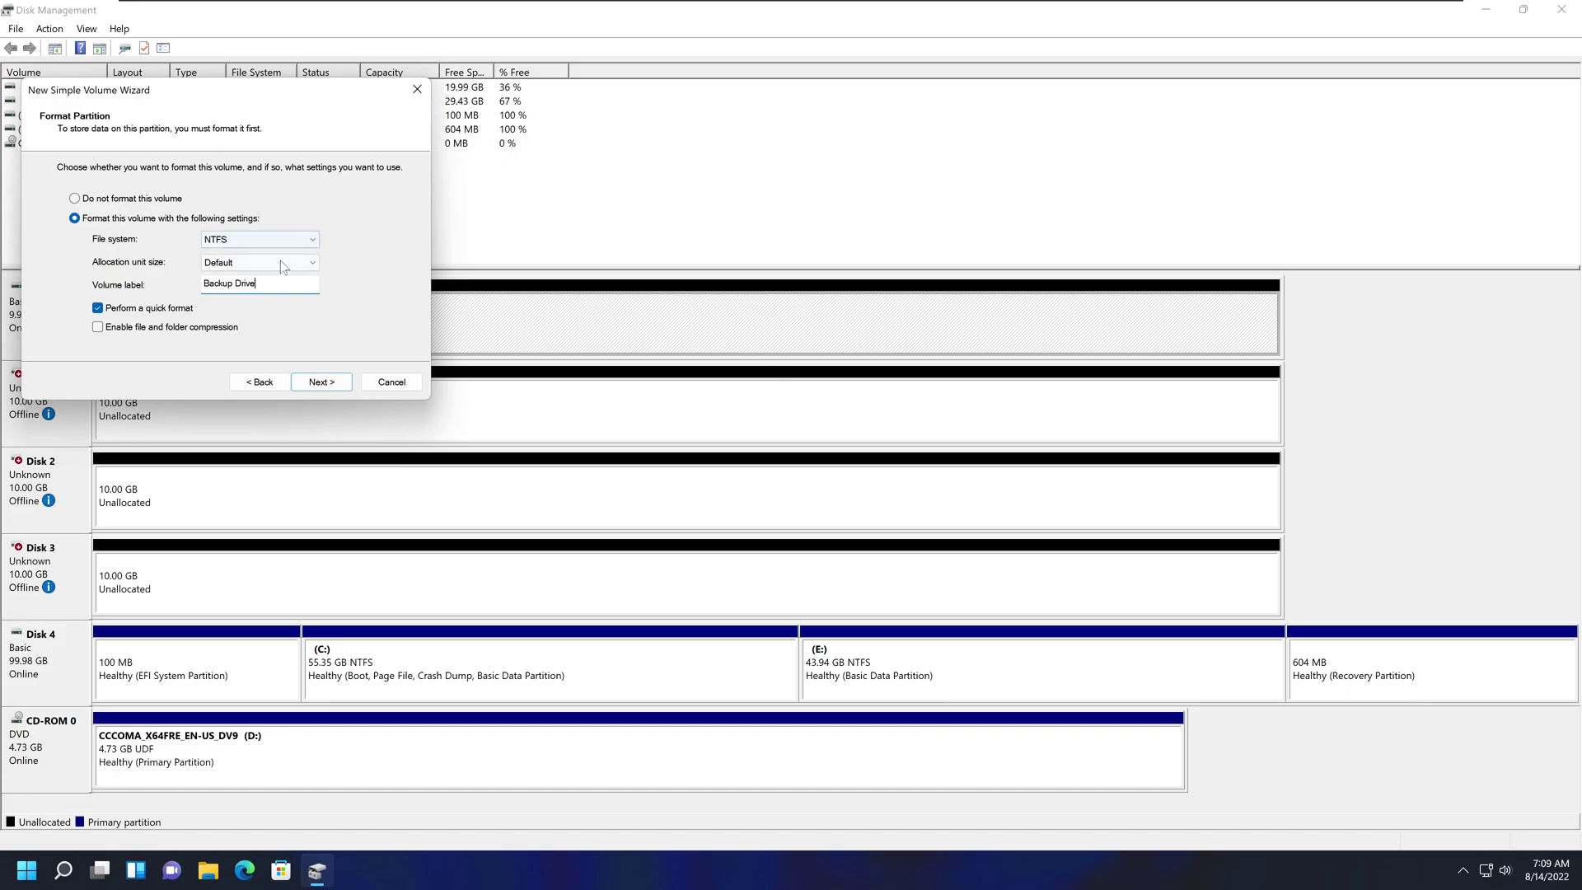
left_click(336, 383)
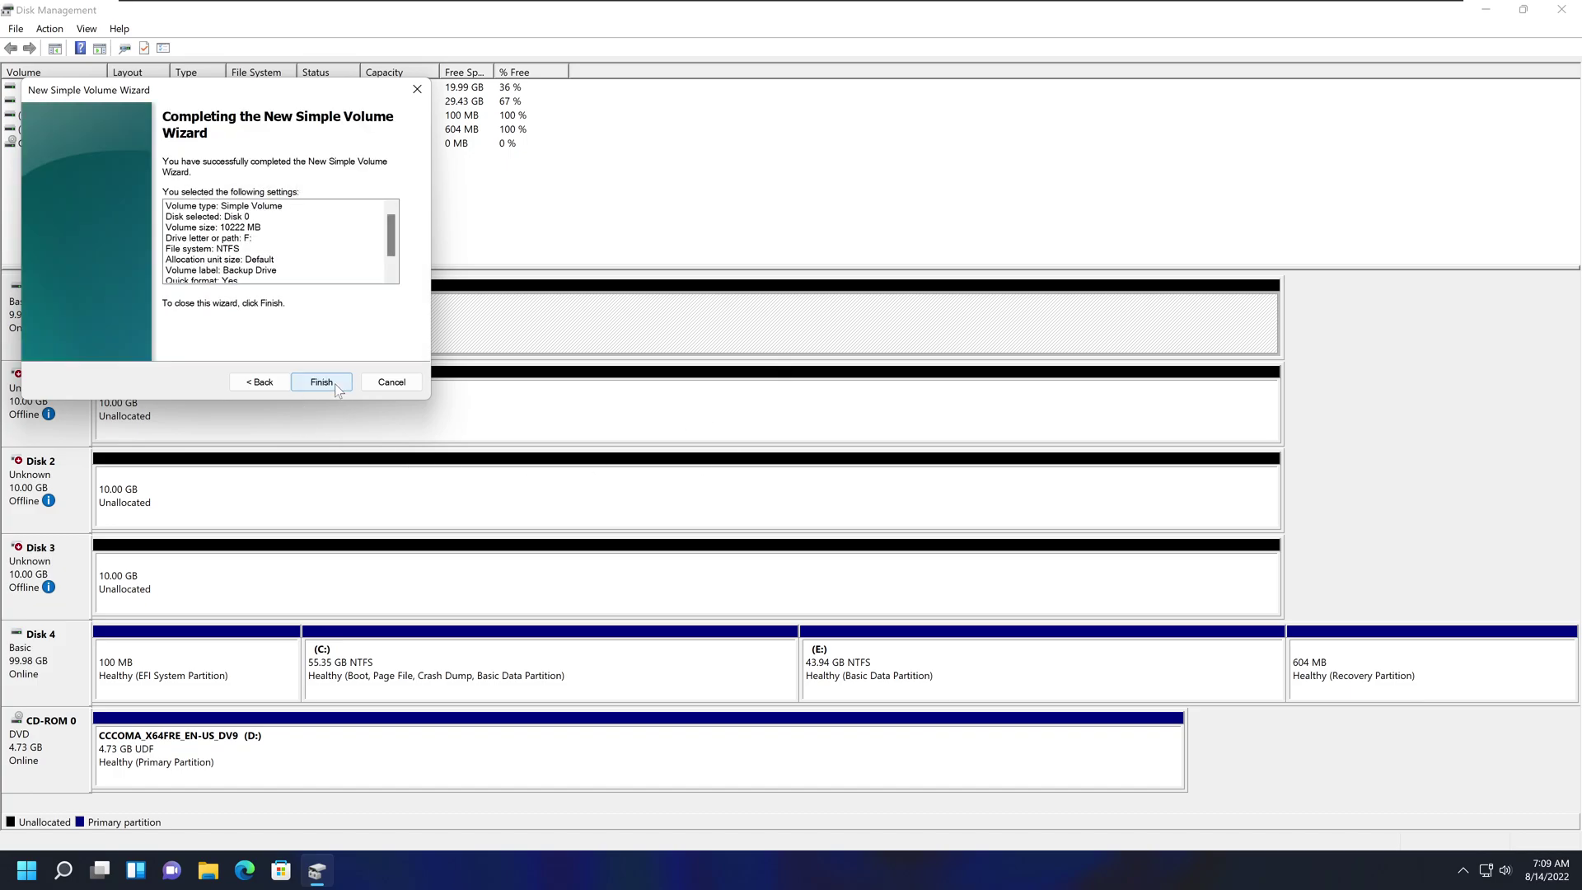
left_click(321, 382)
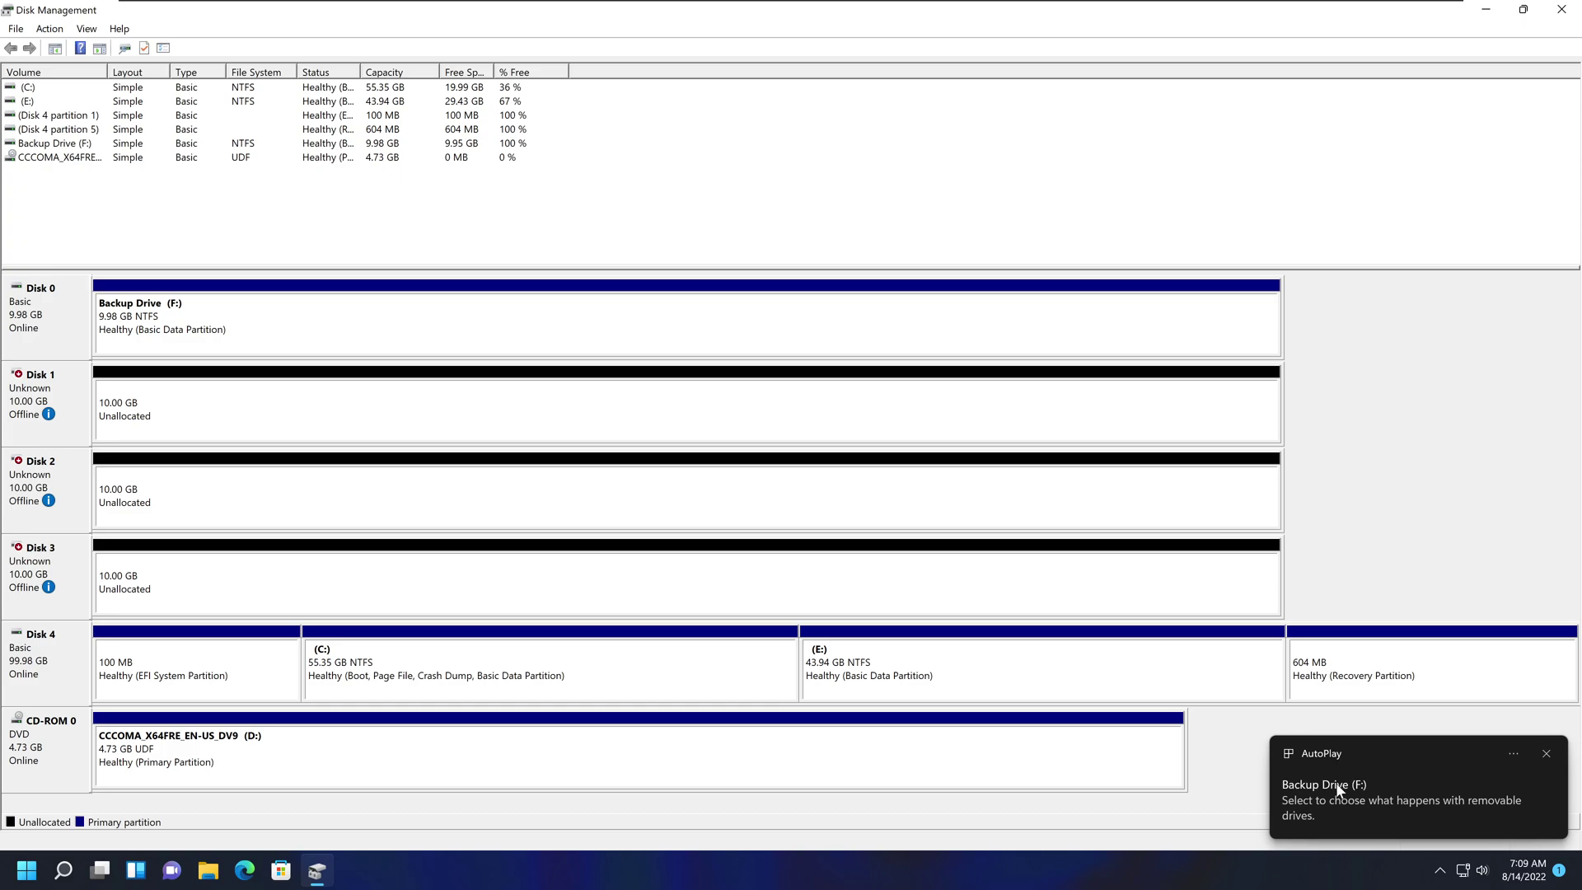
left_click(1563, 8)
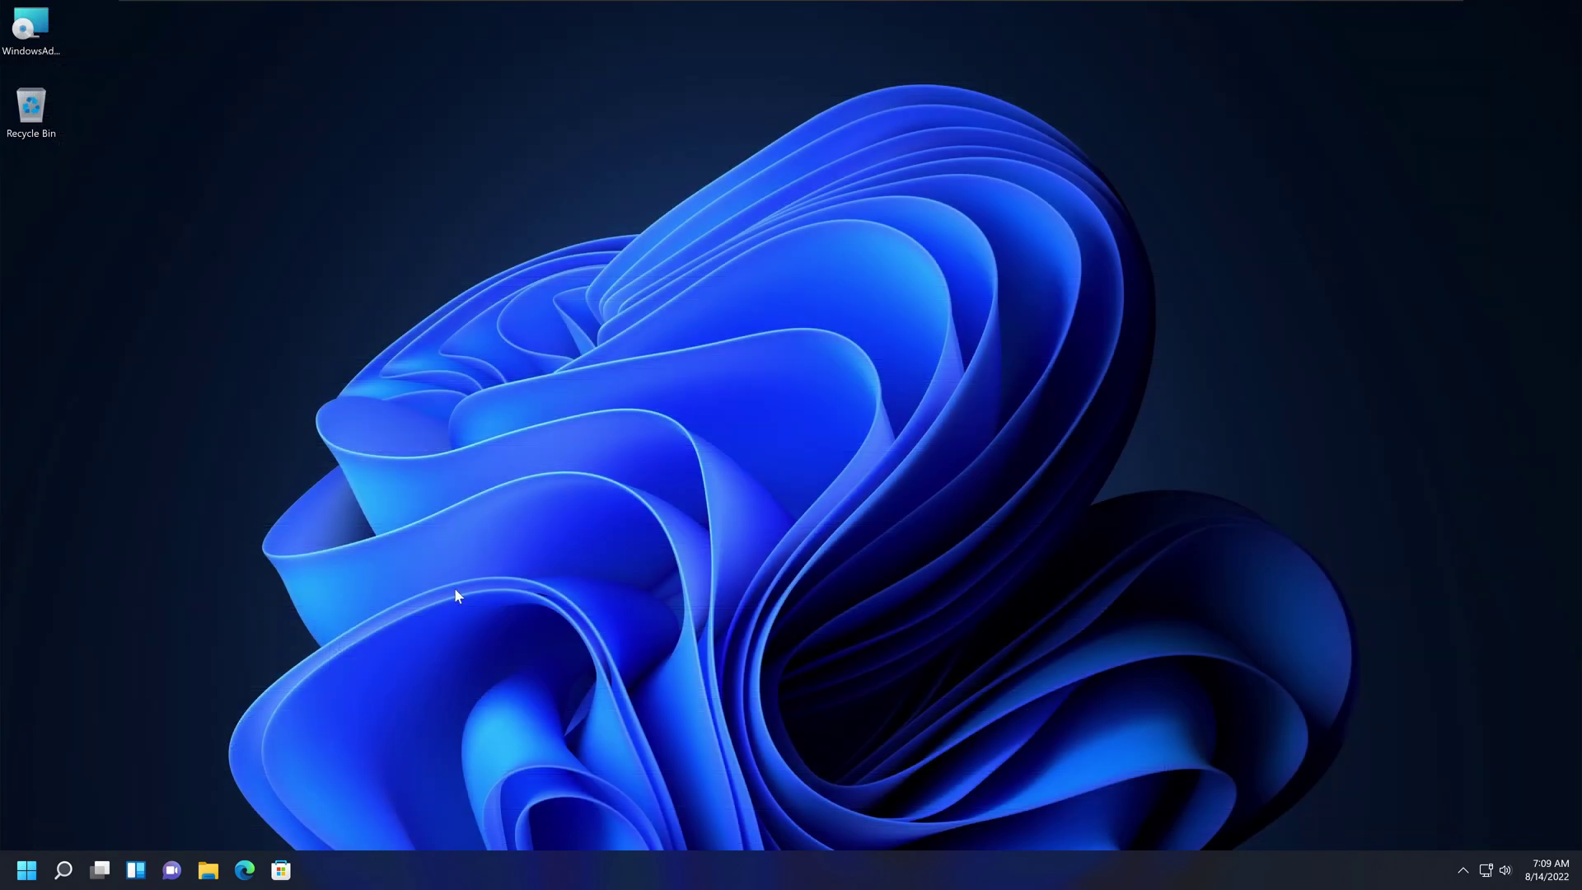
Step: Search for Control Panel from the desktop and open it
left_click(28, 870)
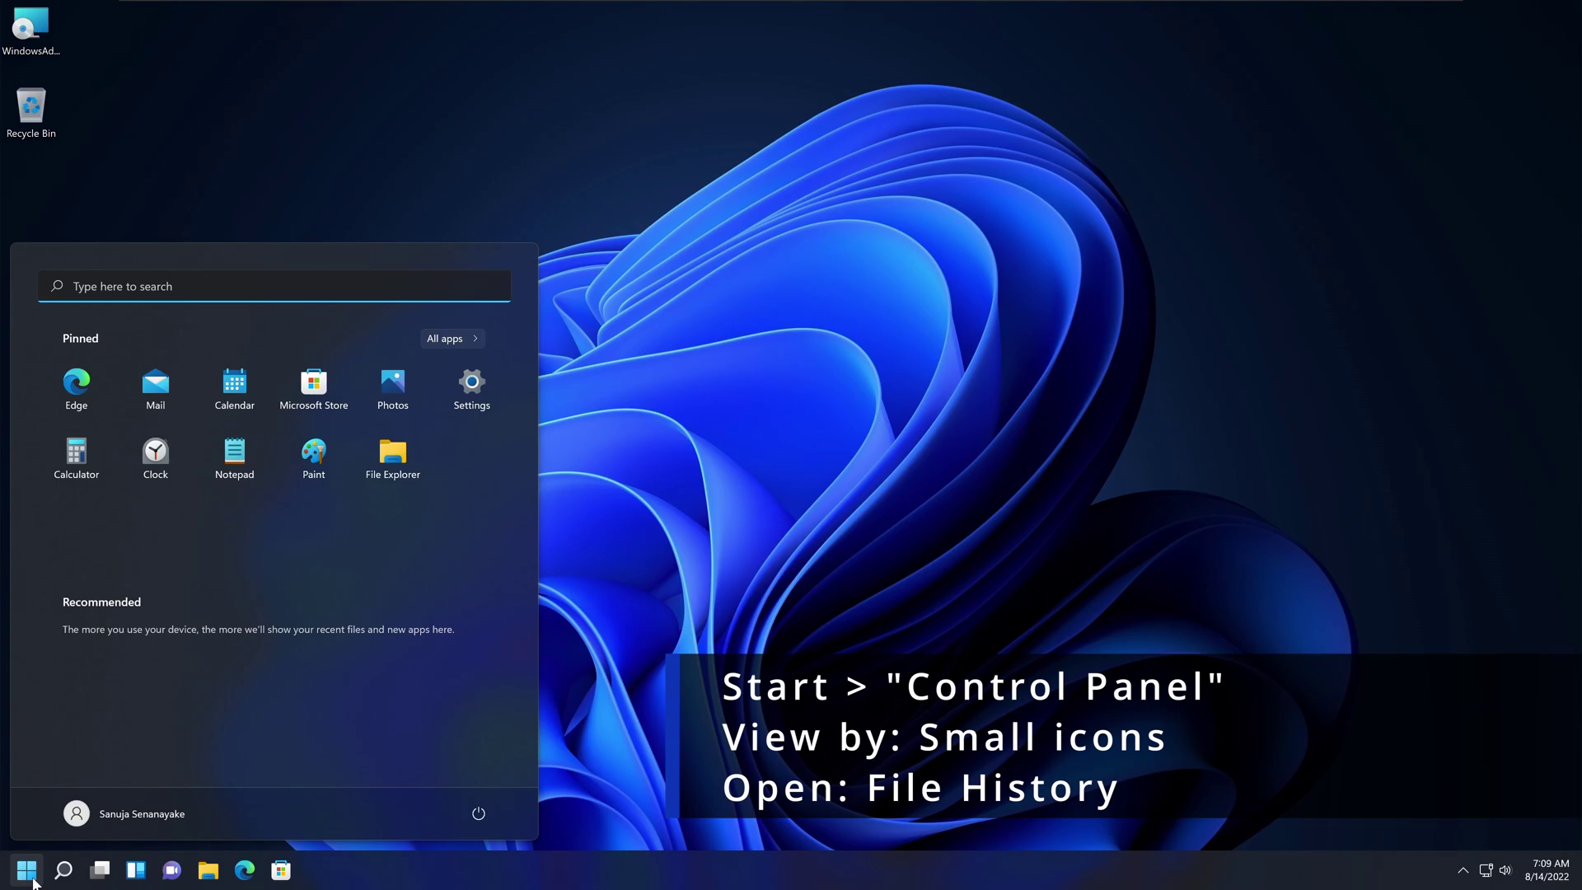
type("contro")
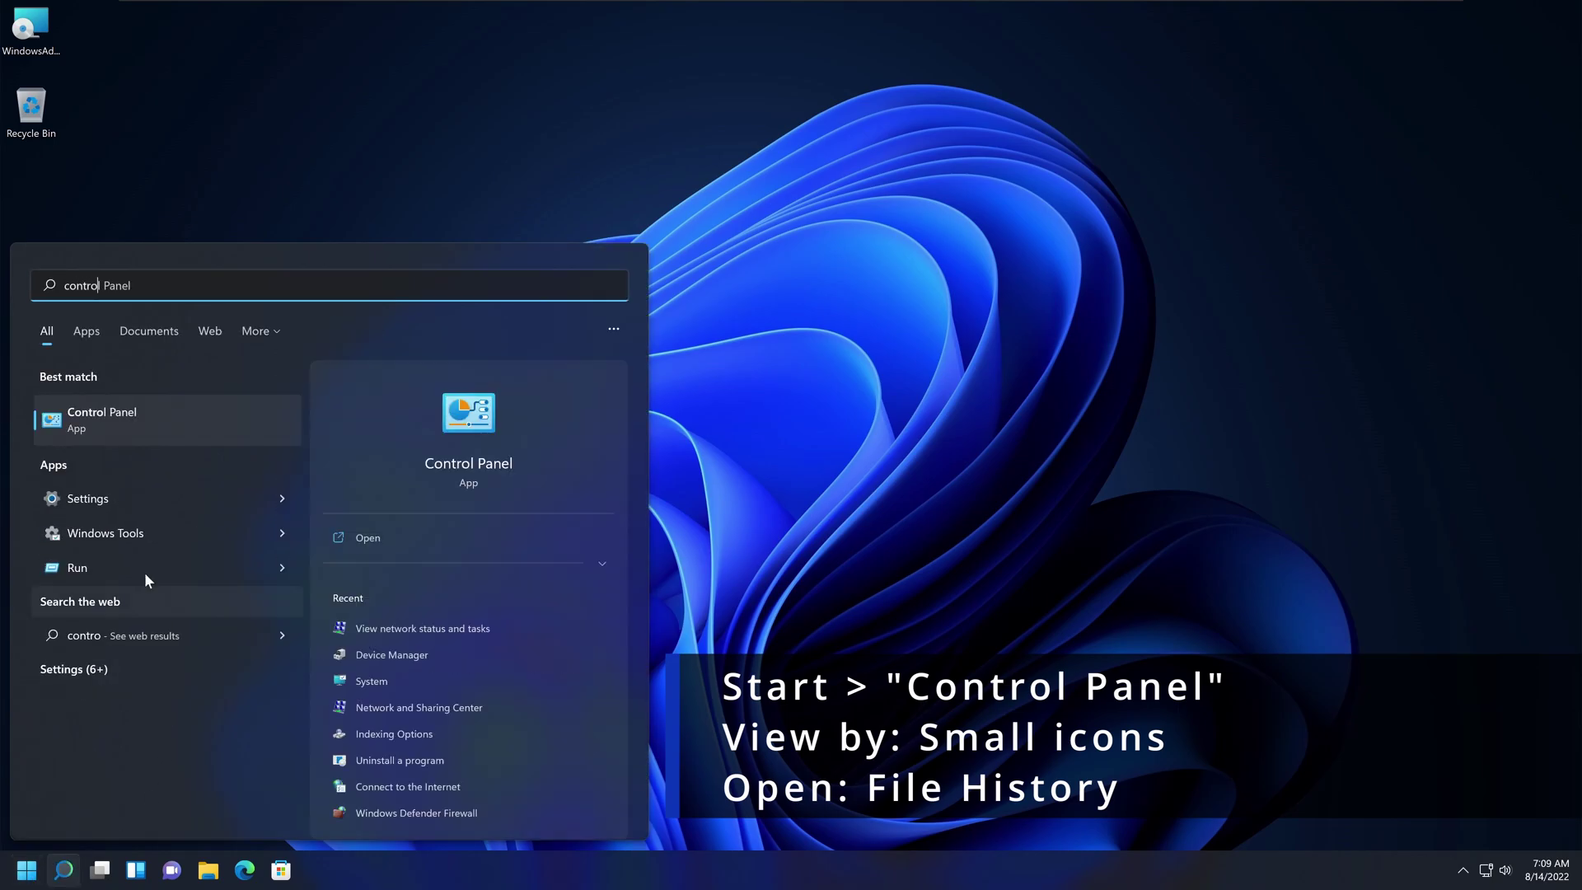
left_click(165, 422)
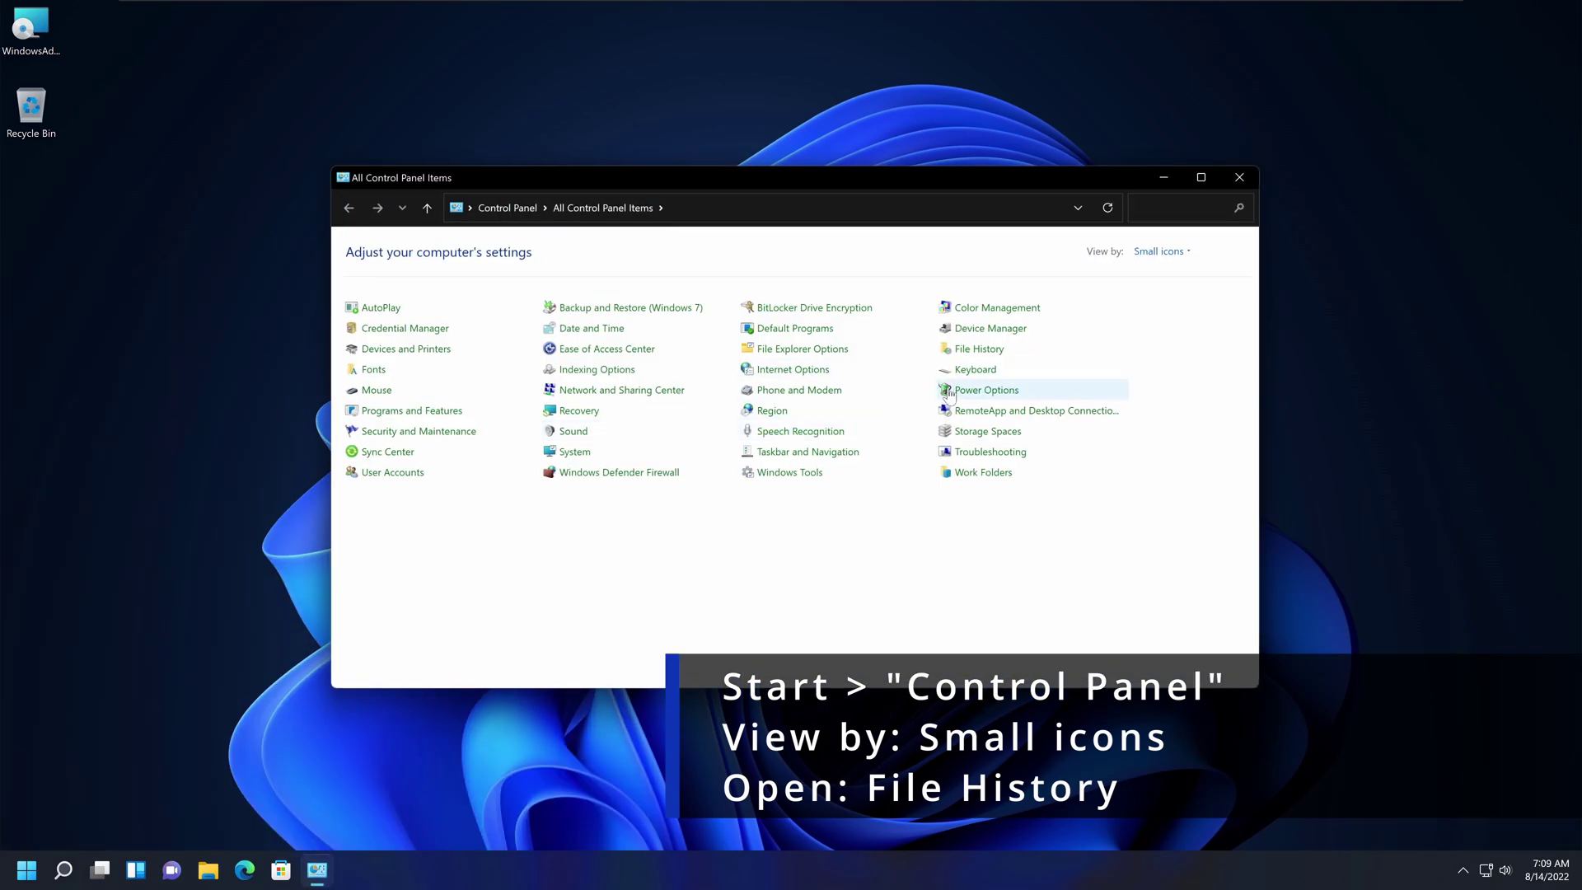
Step: Switch Control Panel to Category view and back to Small icons, and open File History
left_click(1181, 253)
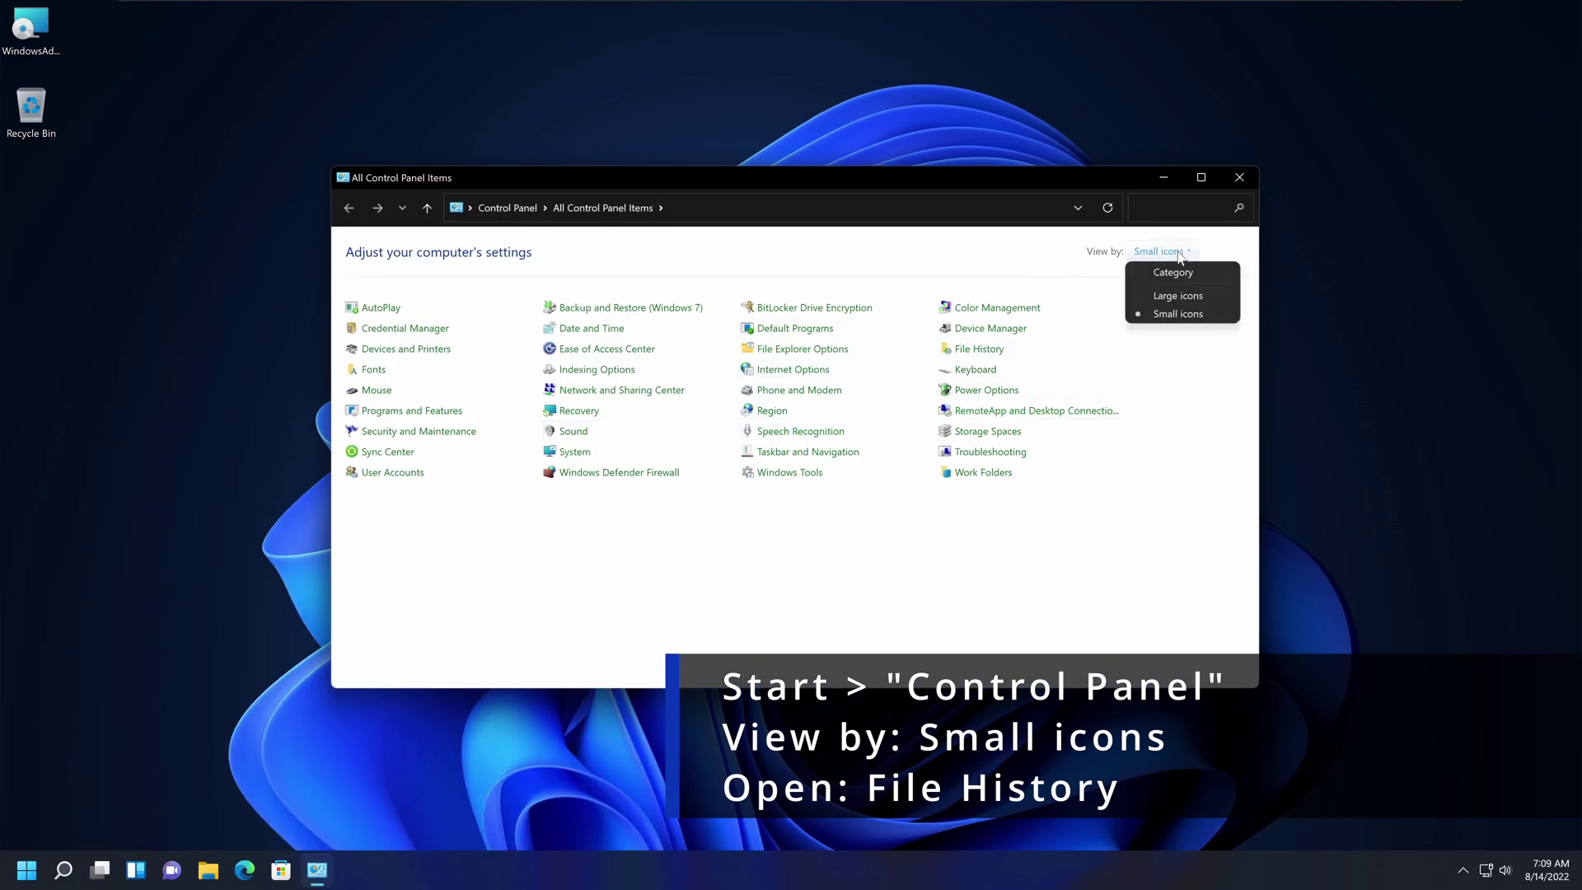
left_click(1176, 273)
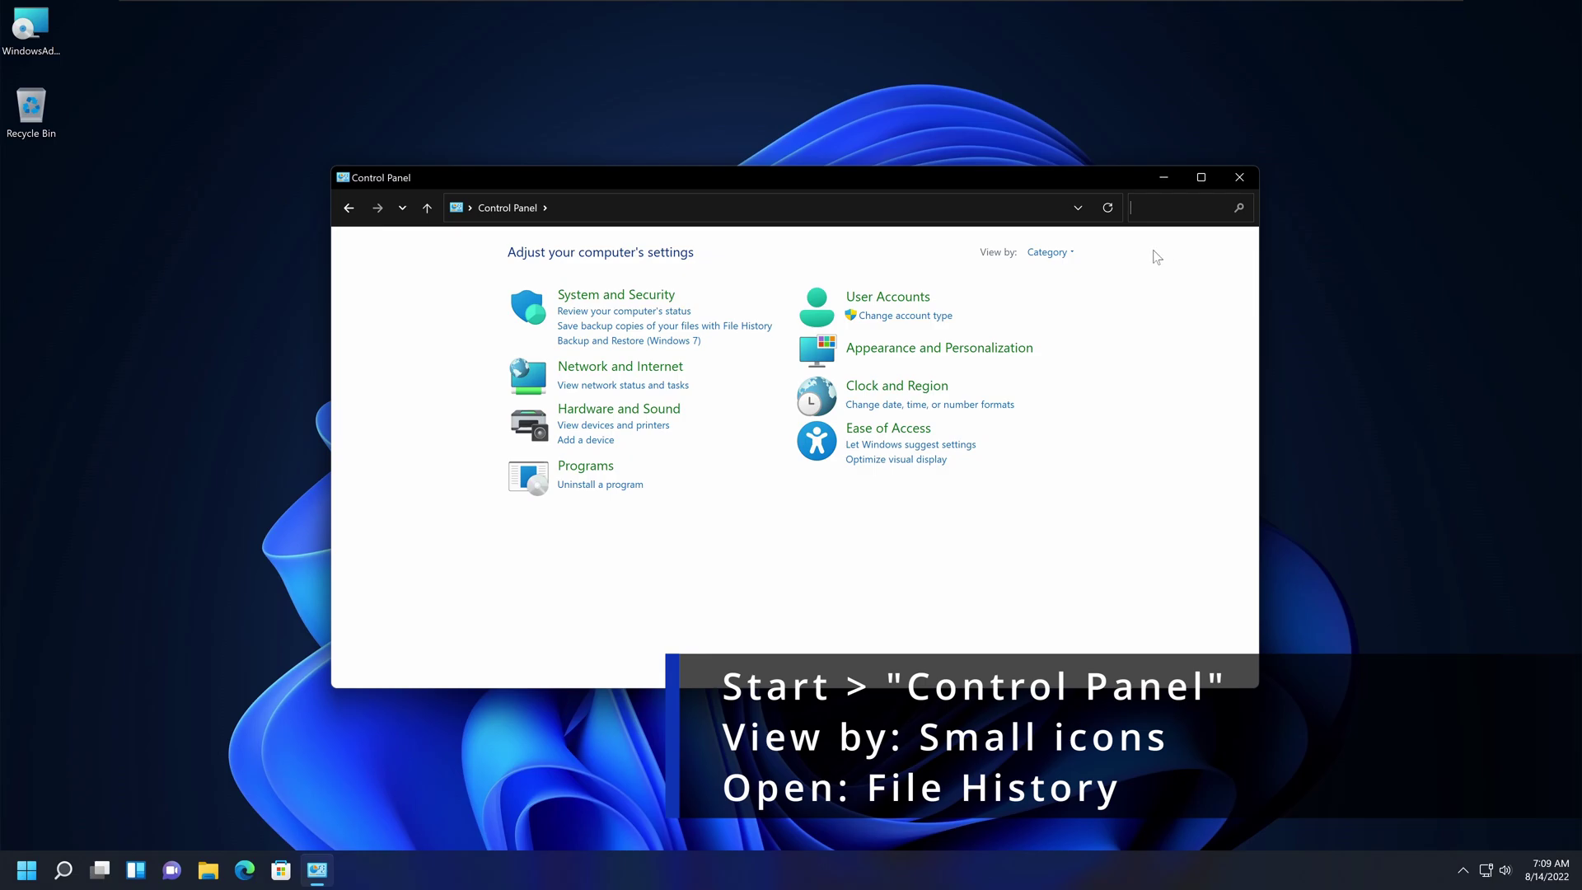
left_click(1048, 252)
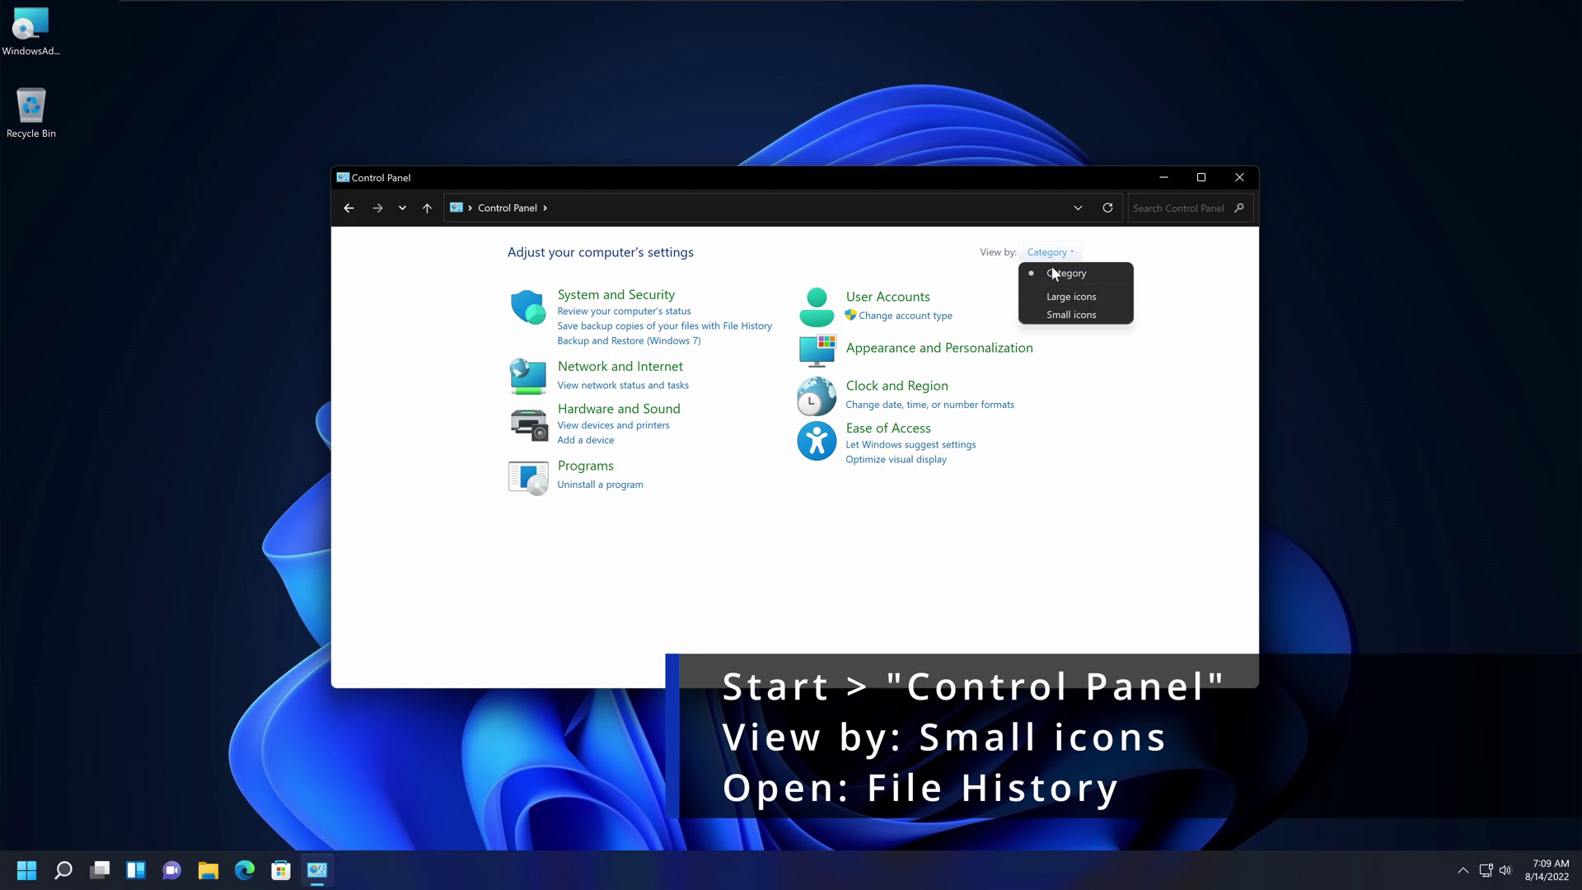
left_click(1084, 320)
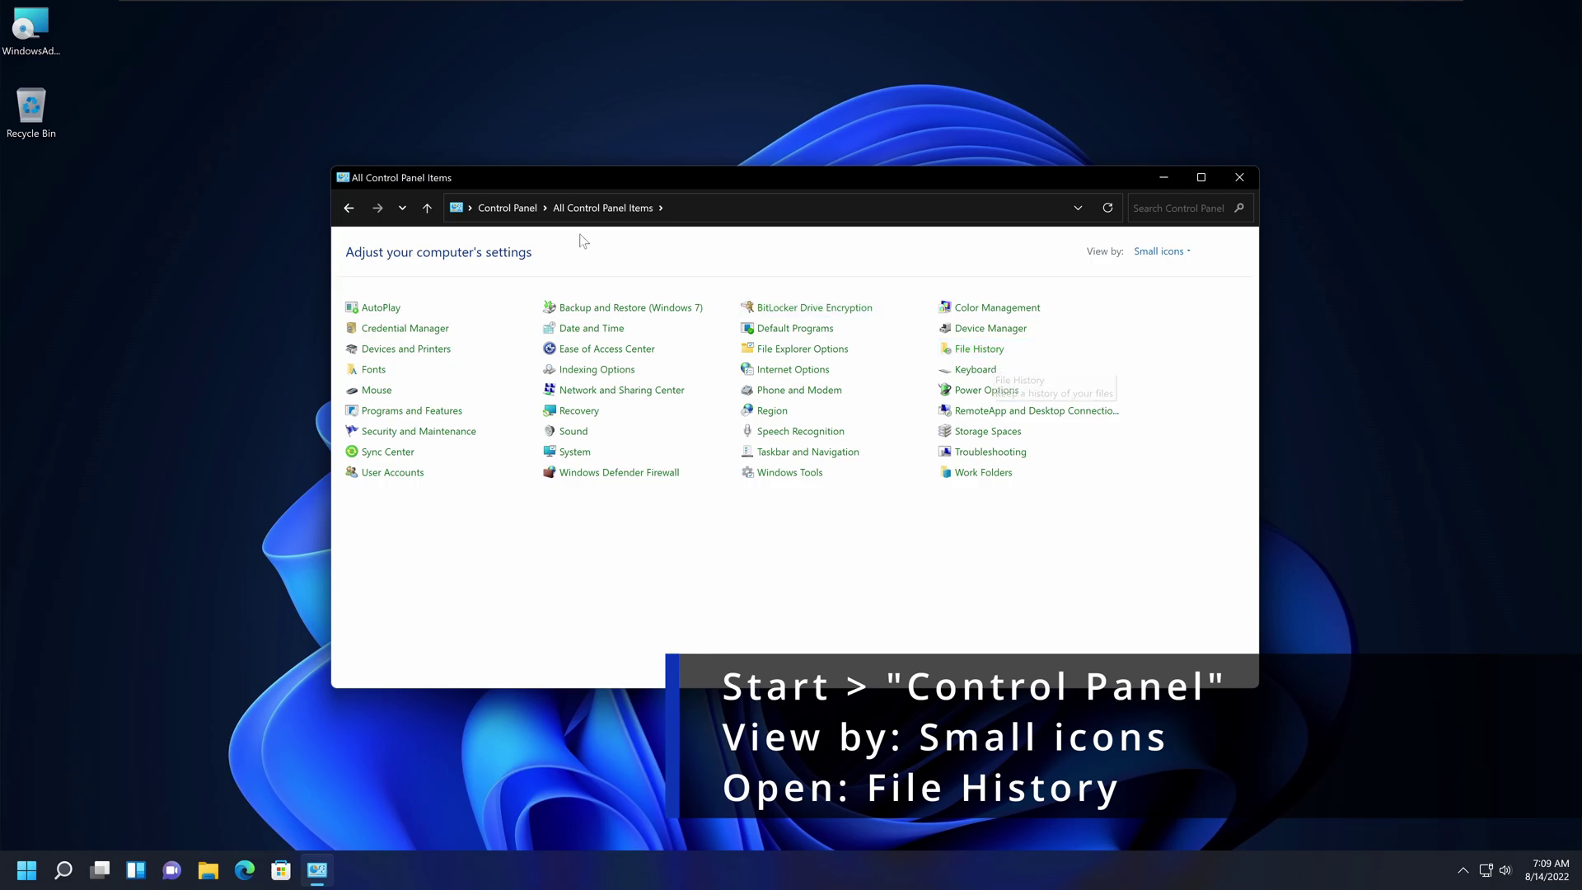
left_click(1168, 256)
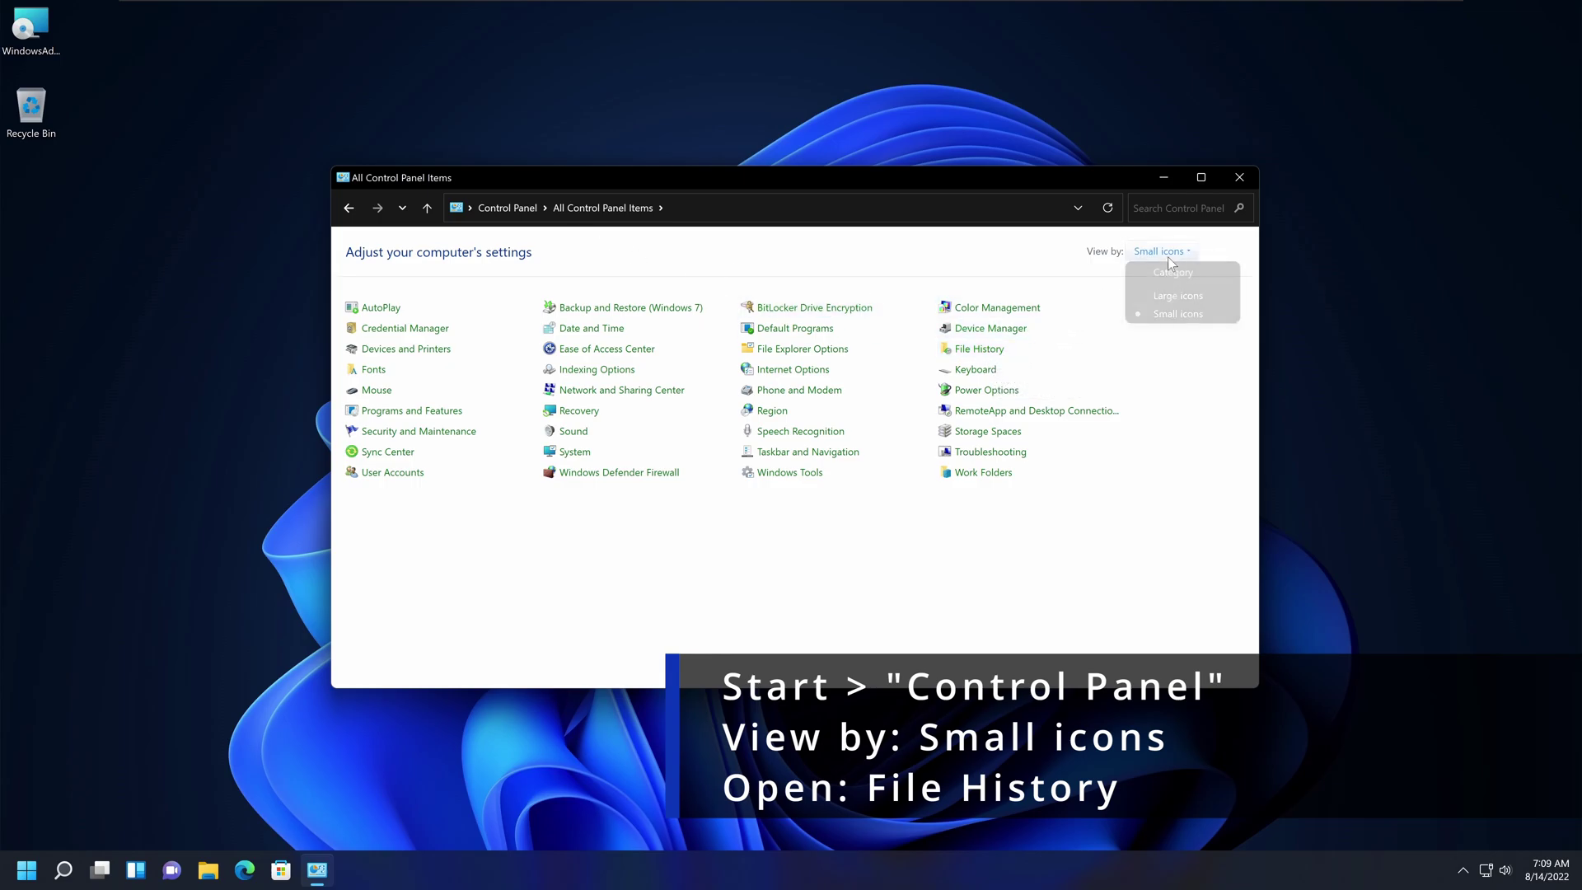
left_click(1168, 313)
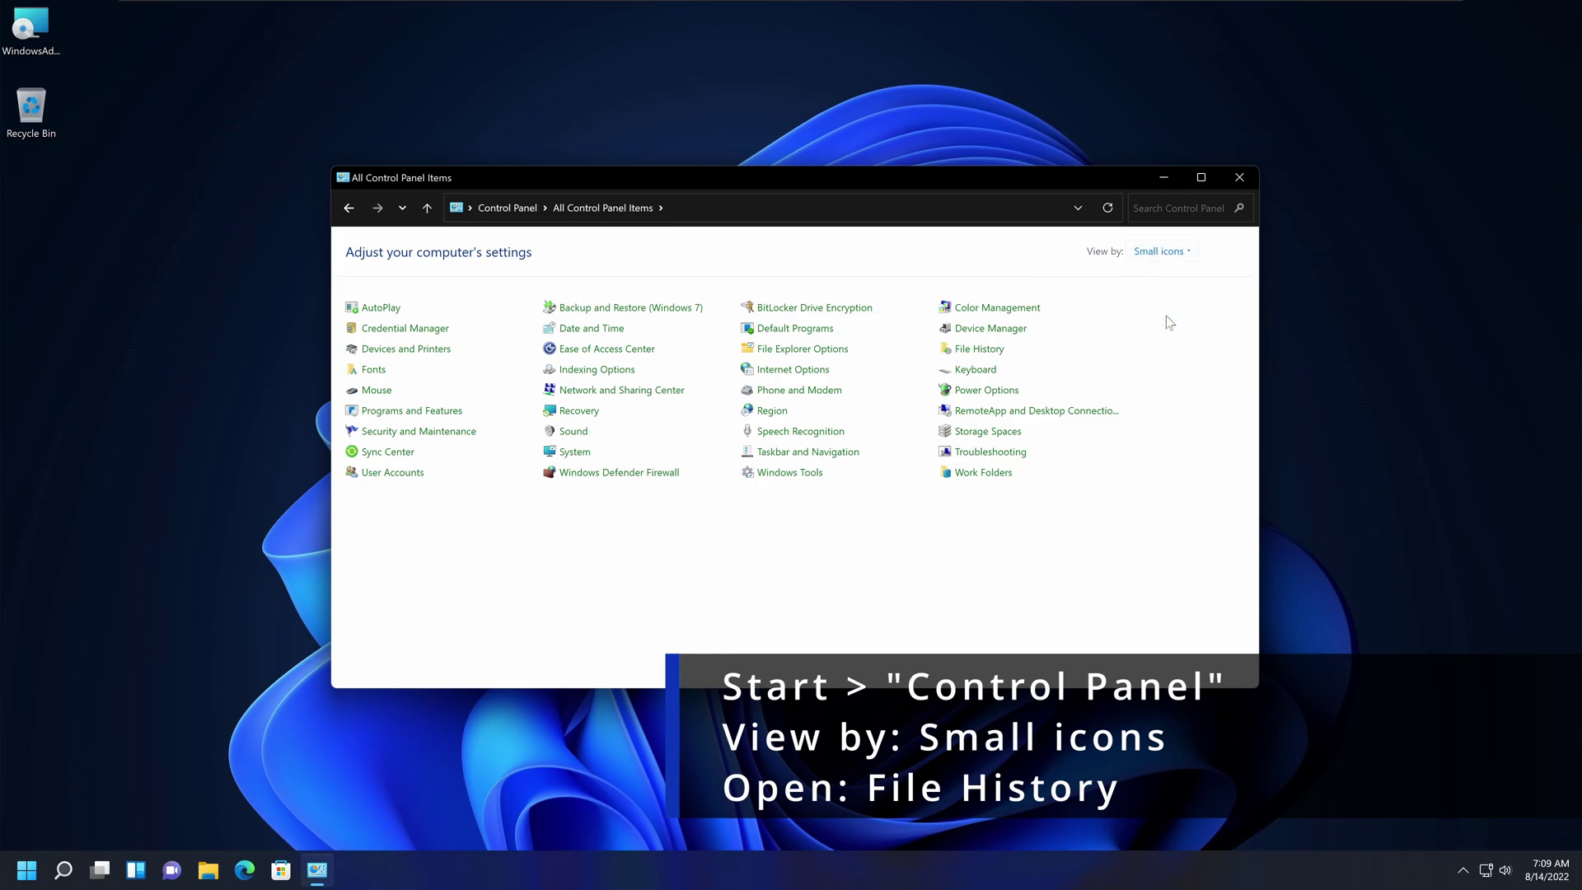
left_click(979, 349)
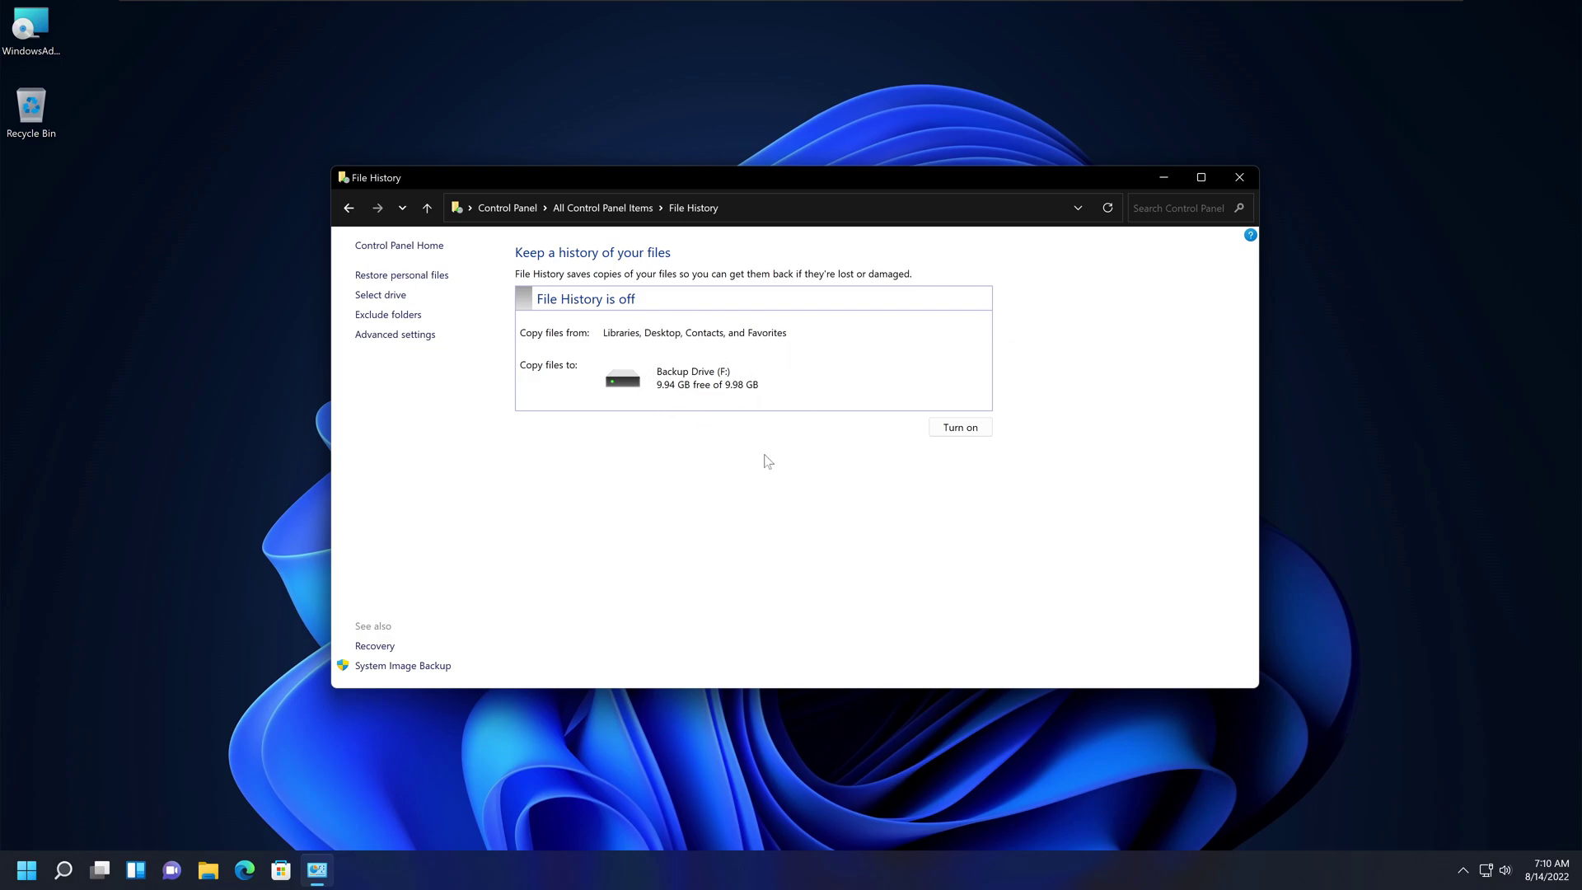
Step: Examine the drives available for File History and leave the drive selection without applying a change
left_click(371, 302)
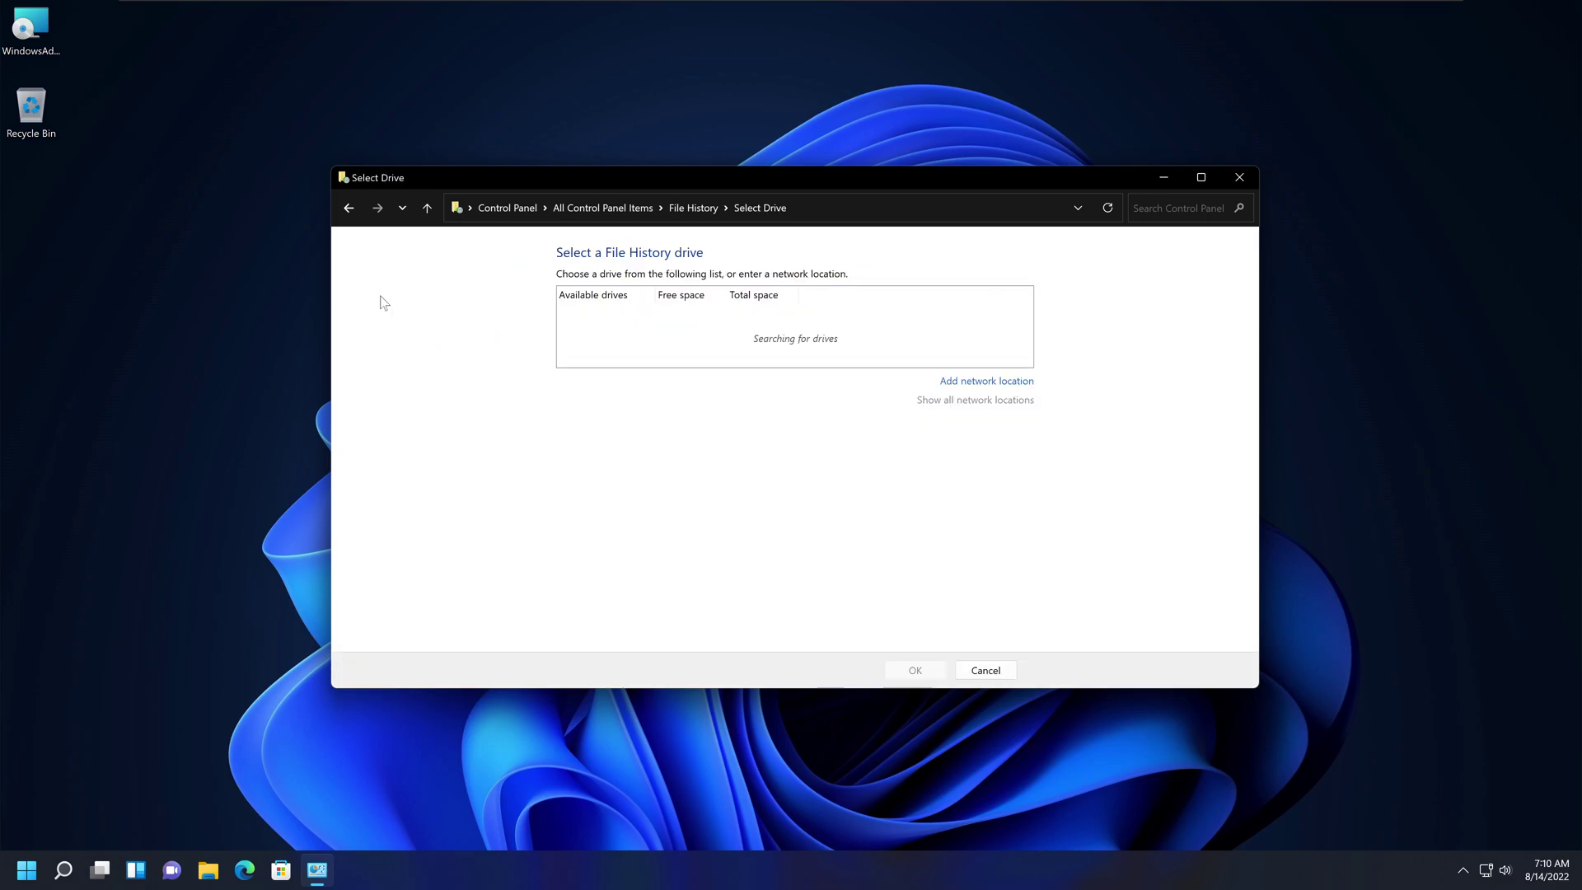
left_click(595, 310)
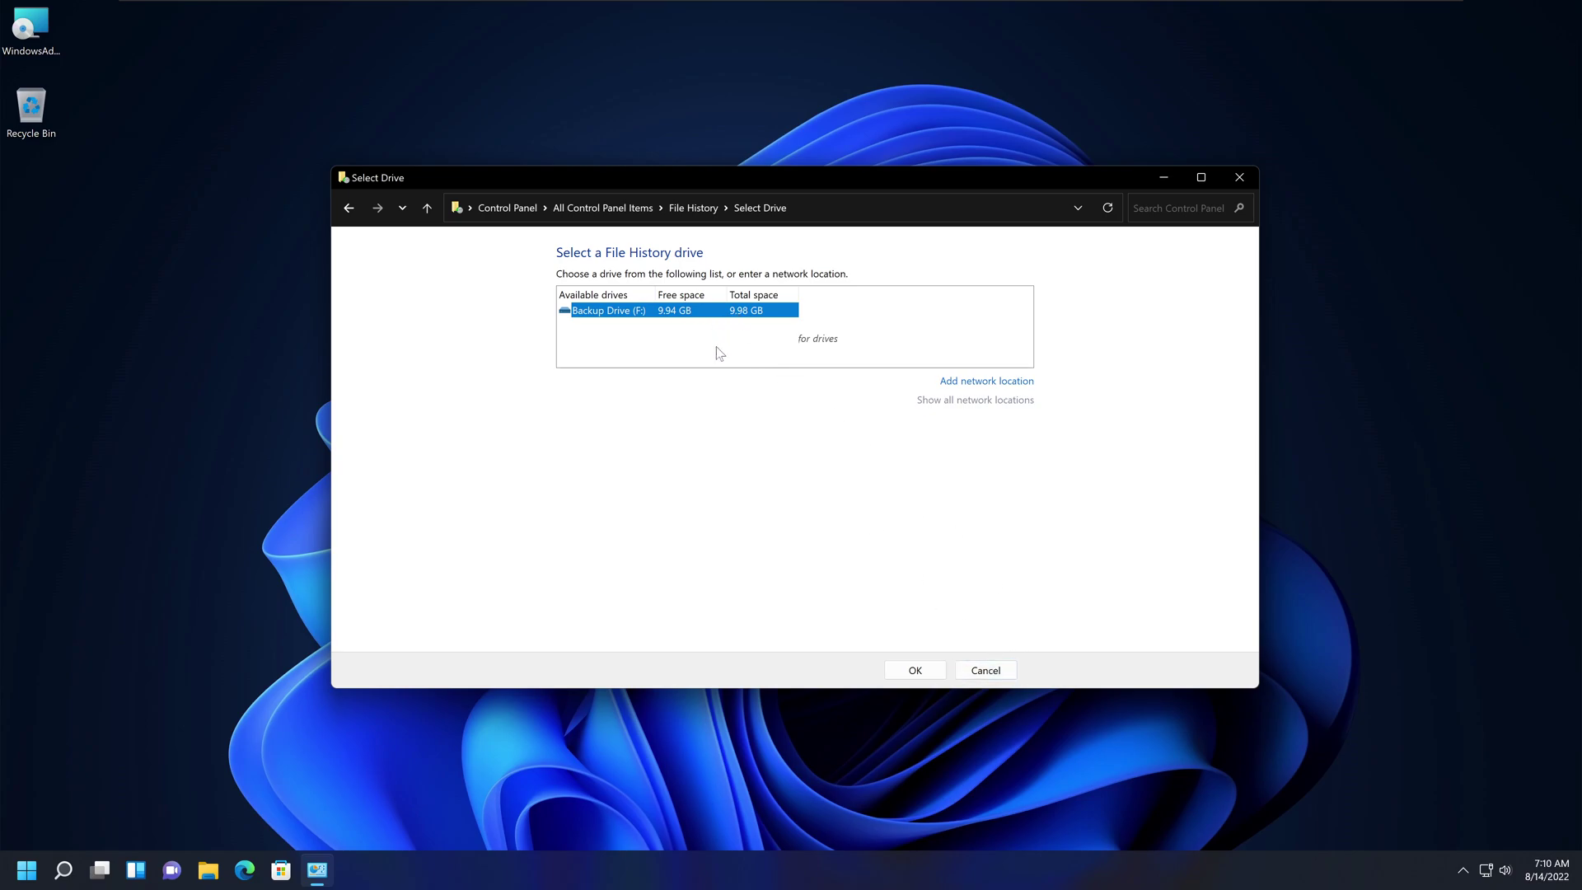
left_click(1014, 670)
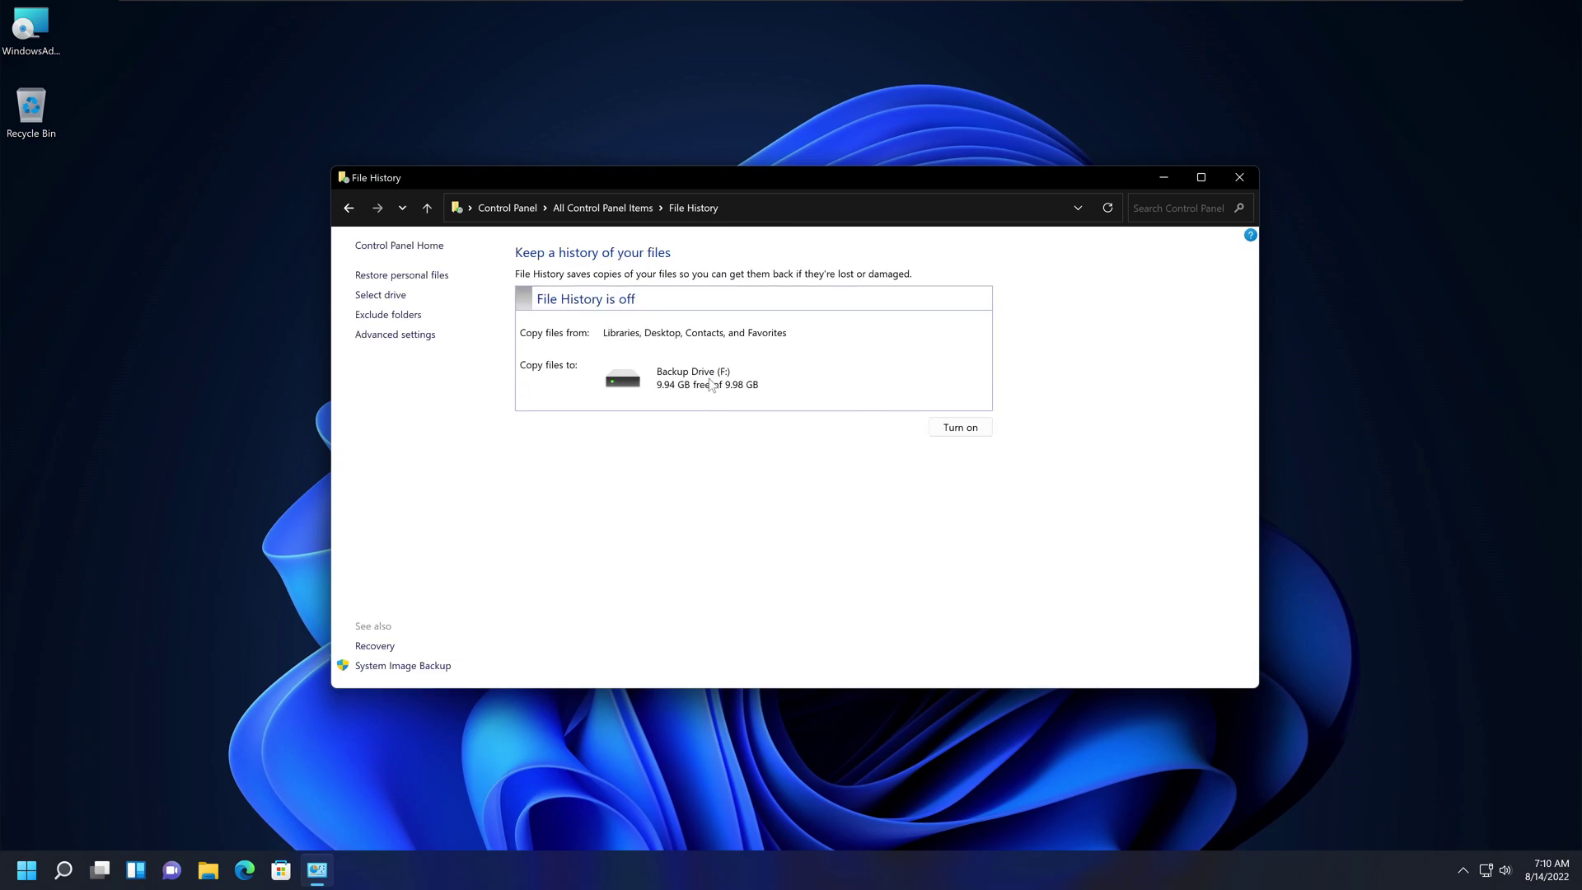
Step: Turn on File History with Backup Drive (F:) as the copy destination
left_click(960, 428)
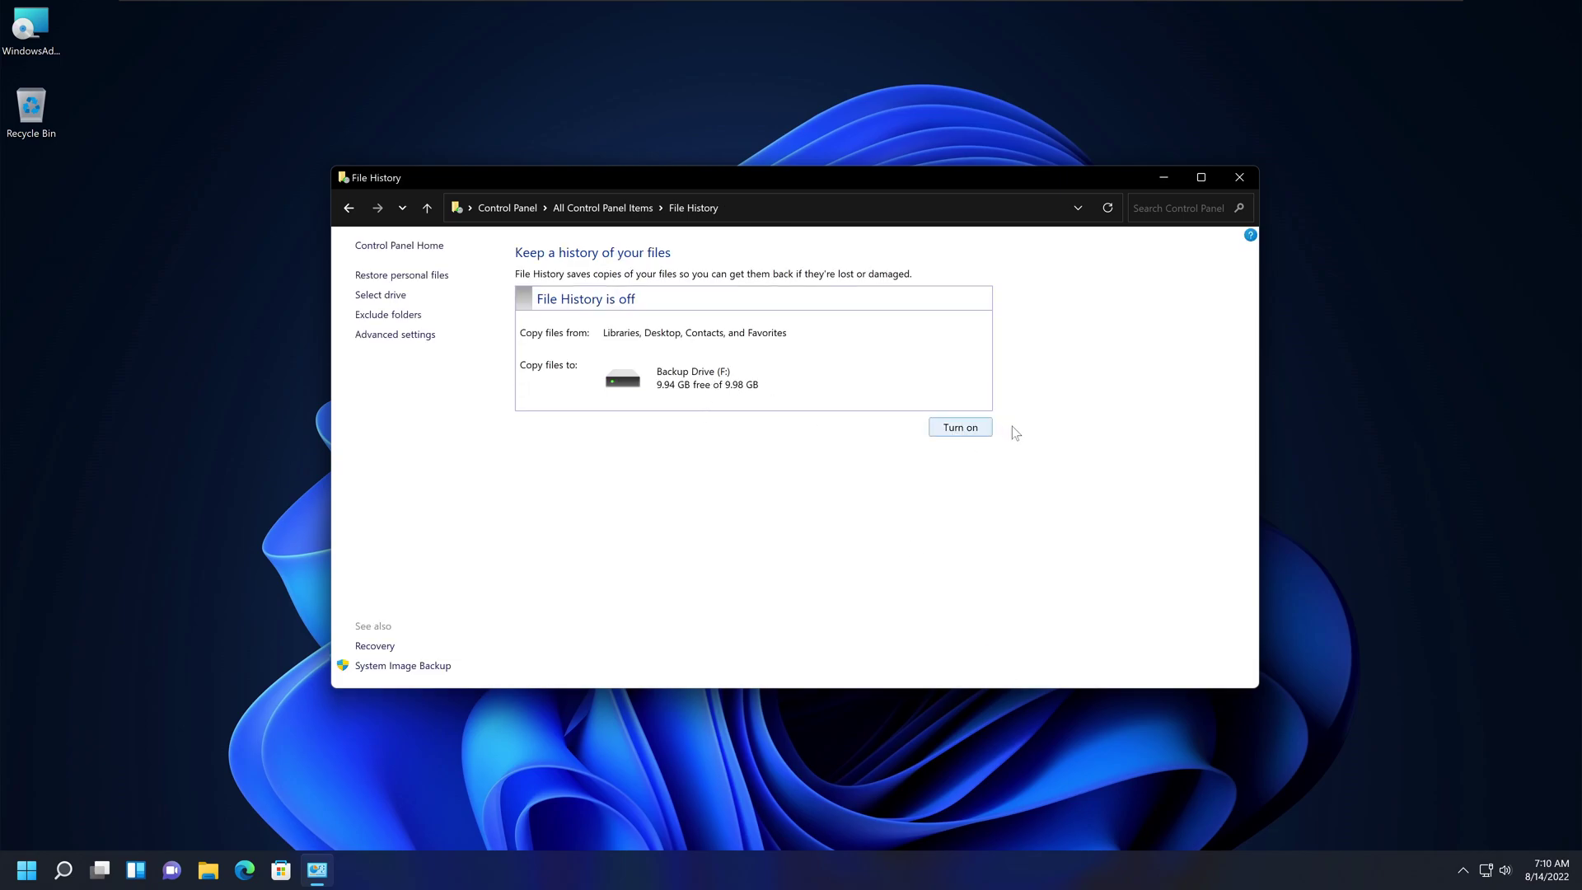
left_click(963, 429)
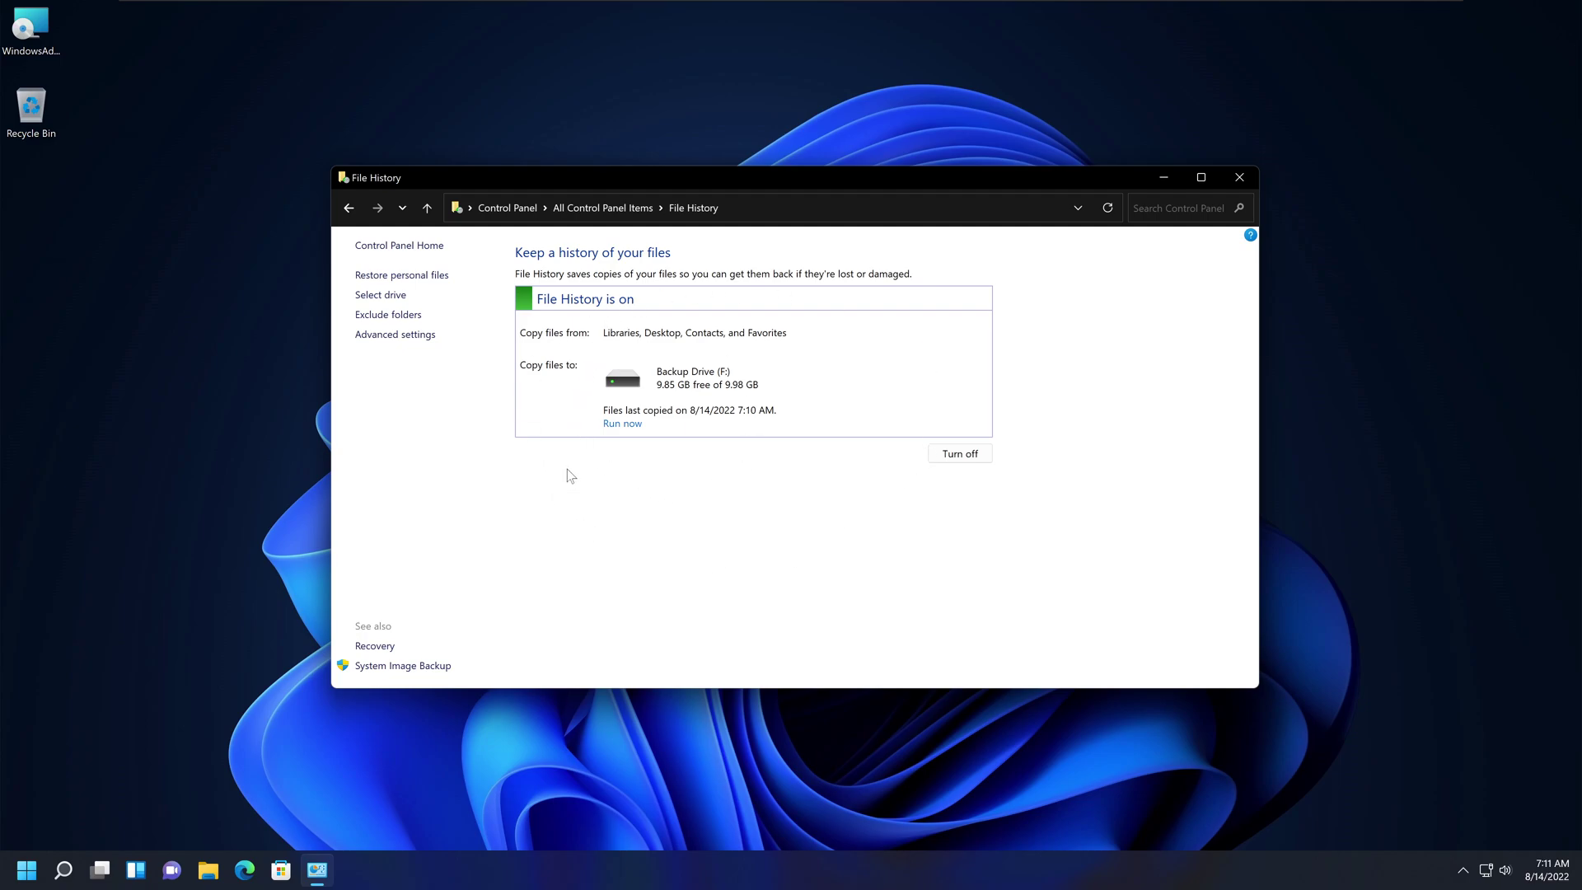
Step: Open File History's advanced settings, try saving copies every 12 hours, and set the frequency back to Every hour (default)
left_click(395, 335)
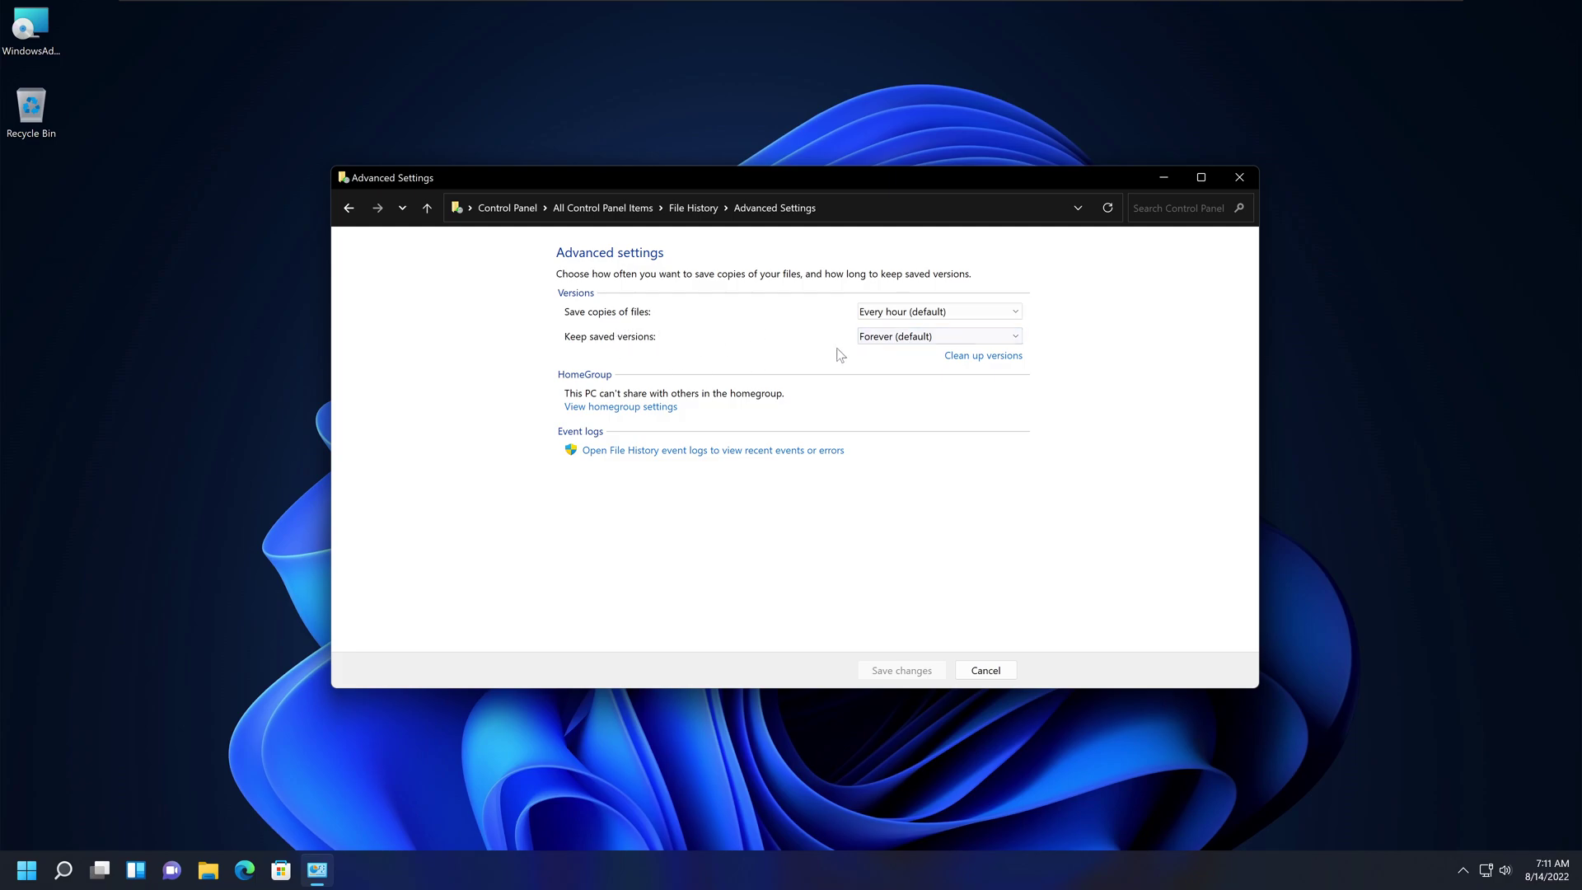
left_click(910, 313)
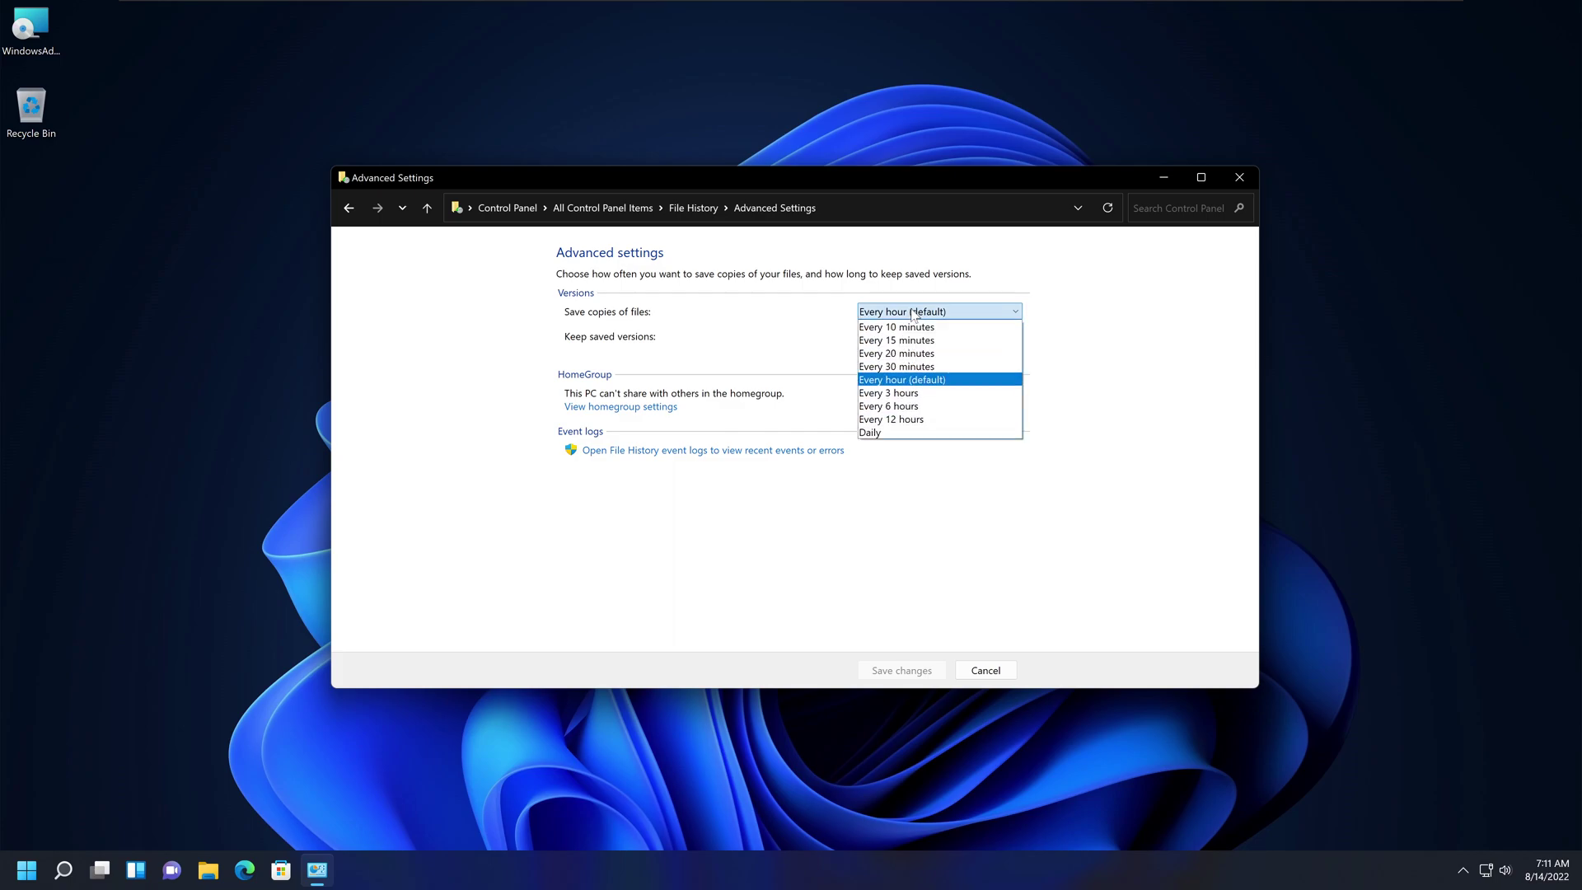
left_click(922, 420)
left_click(926, 316)
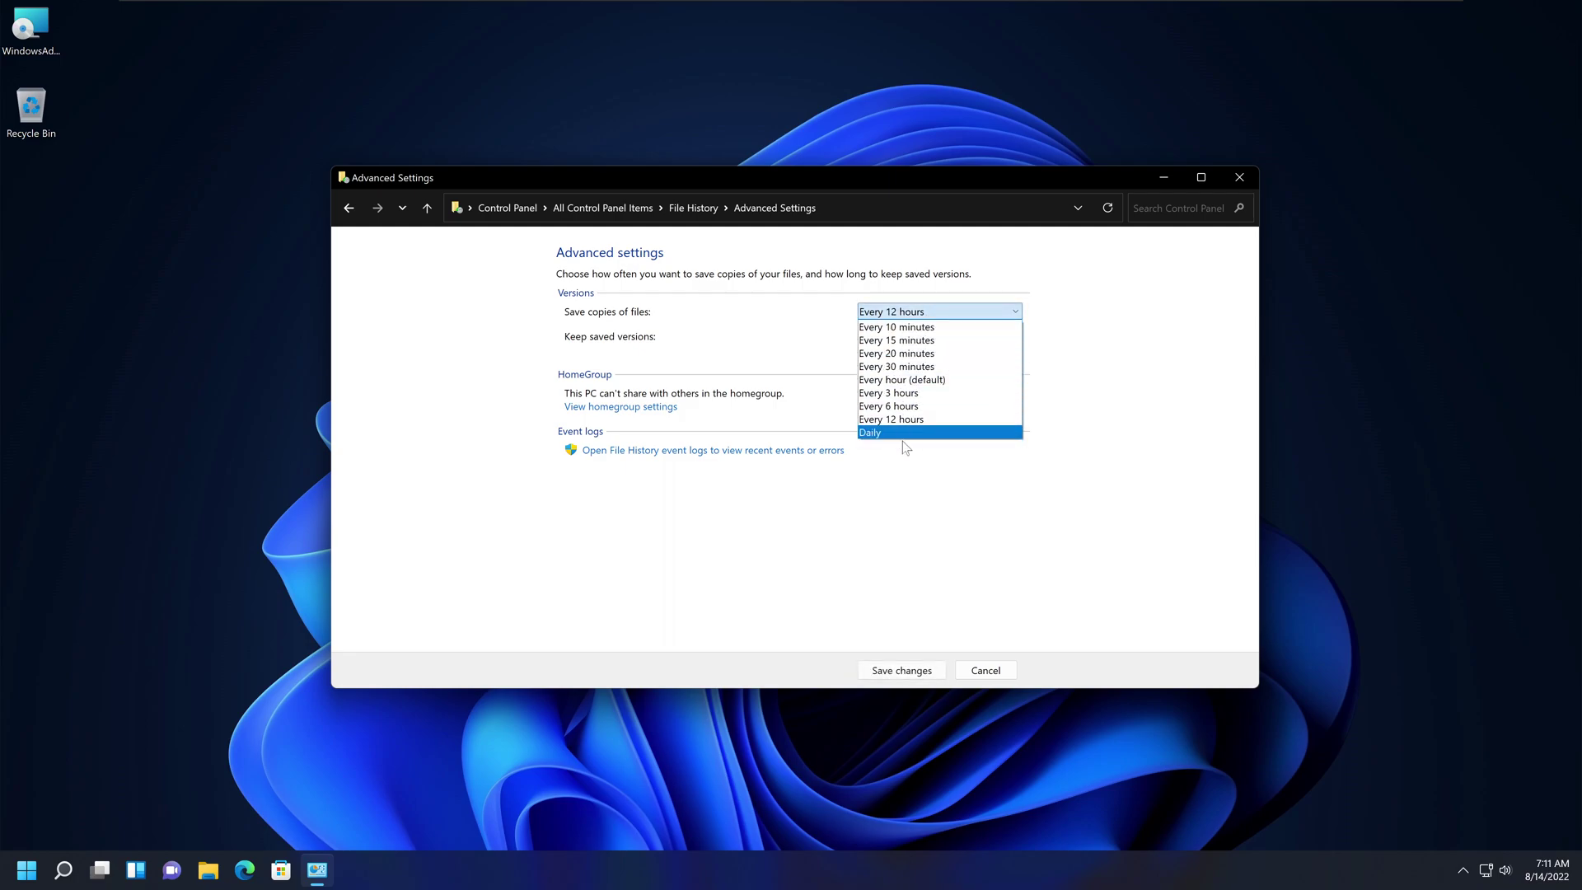
left_click(915, 380)
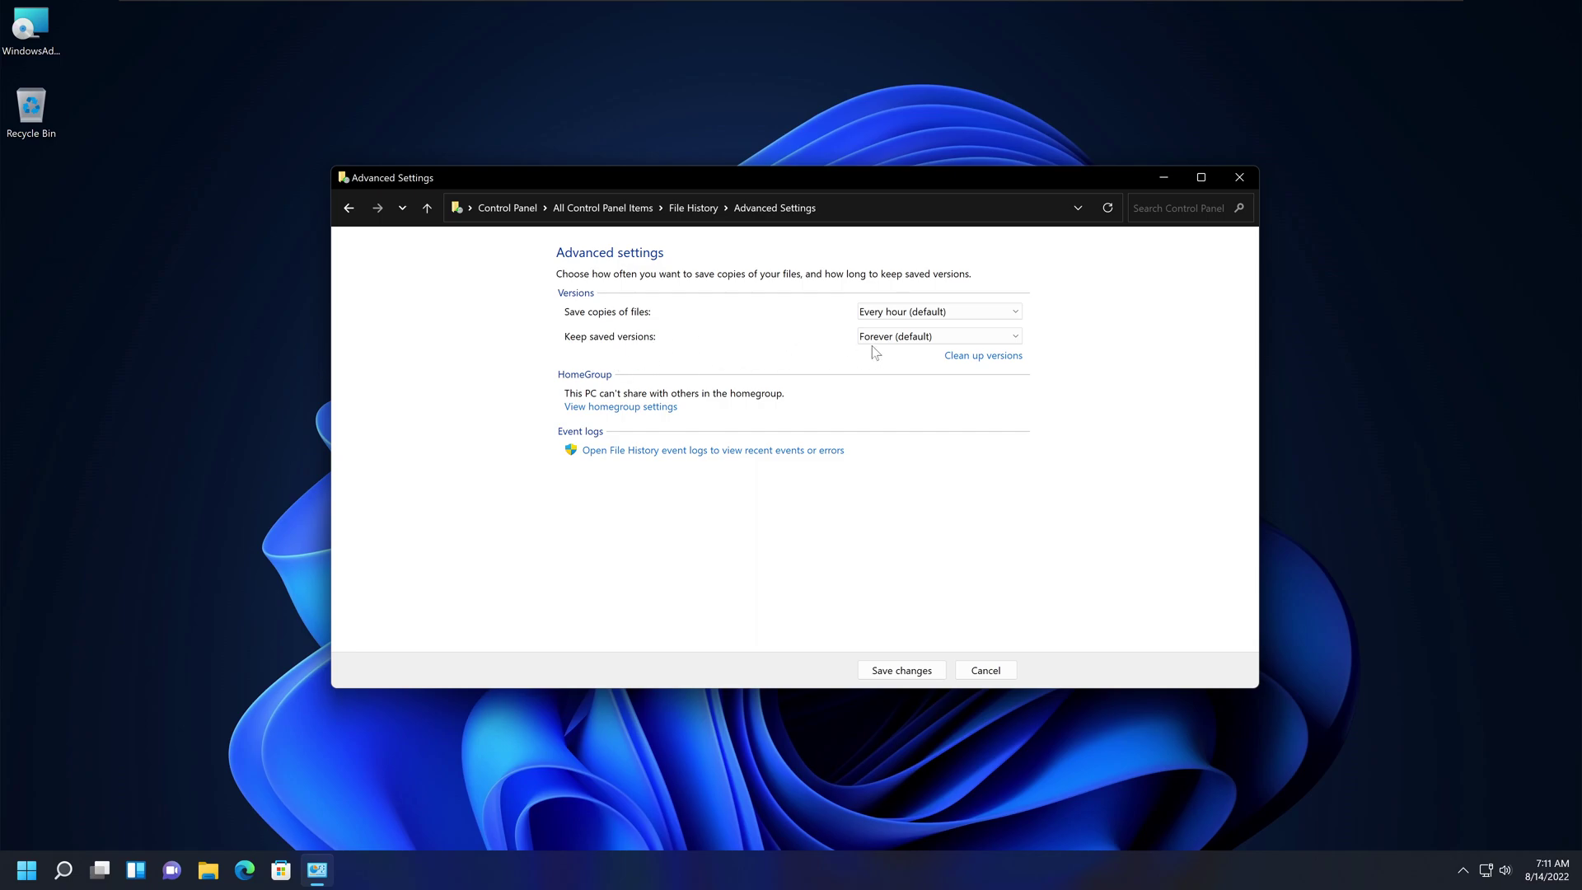
Step: Try setting File History to keep saved versions until space is needed
left_click(914, 337)
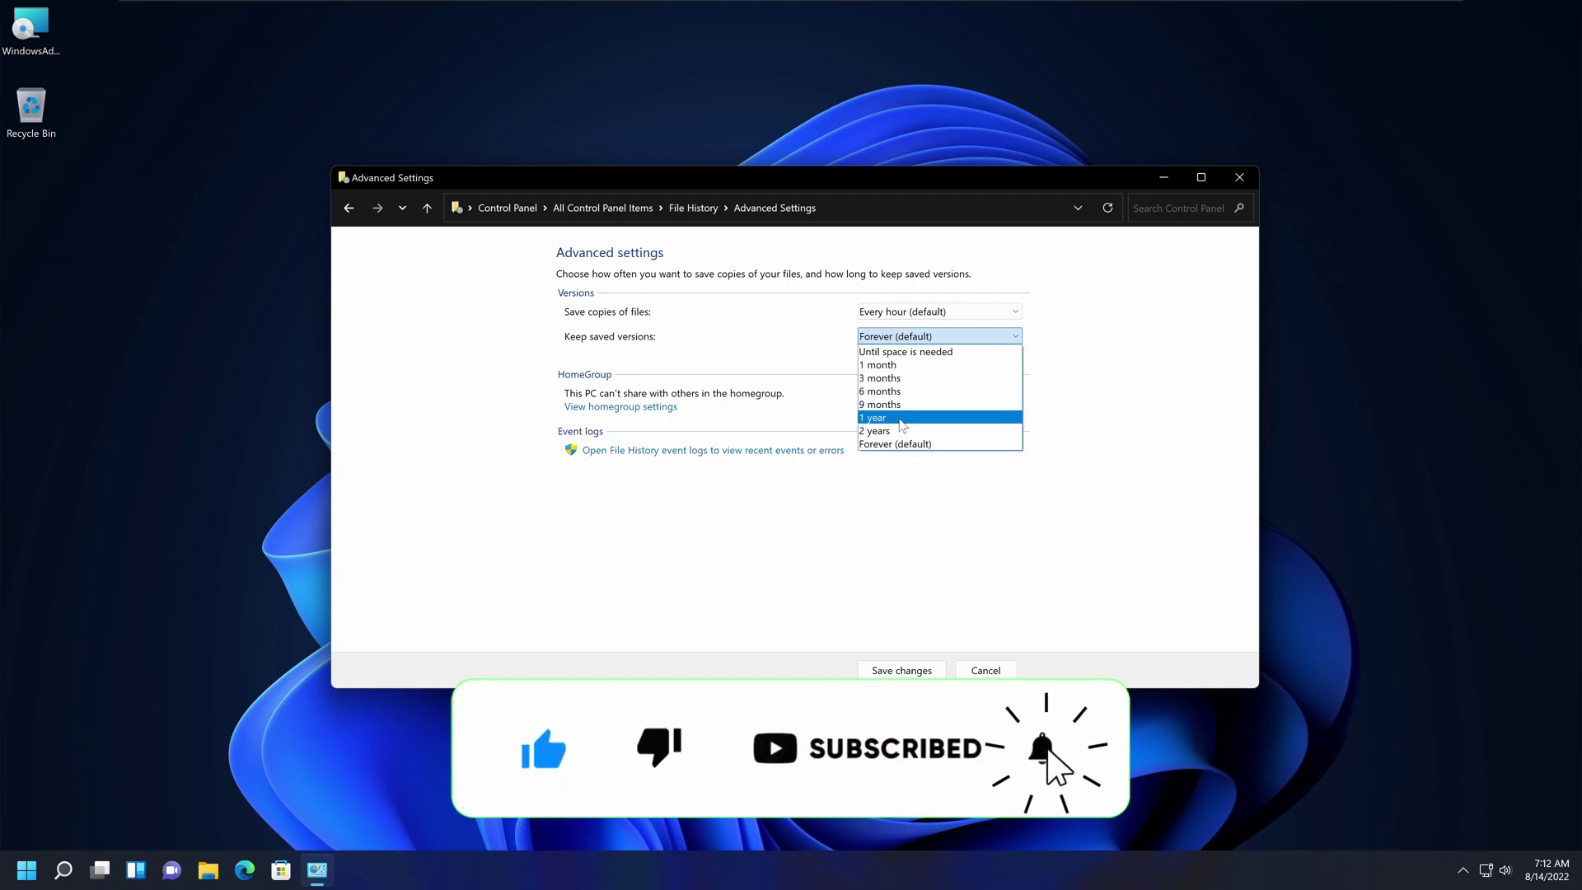
left_click(822, 341)
left_click(910, 343)
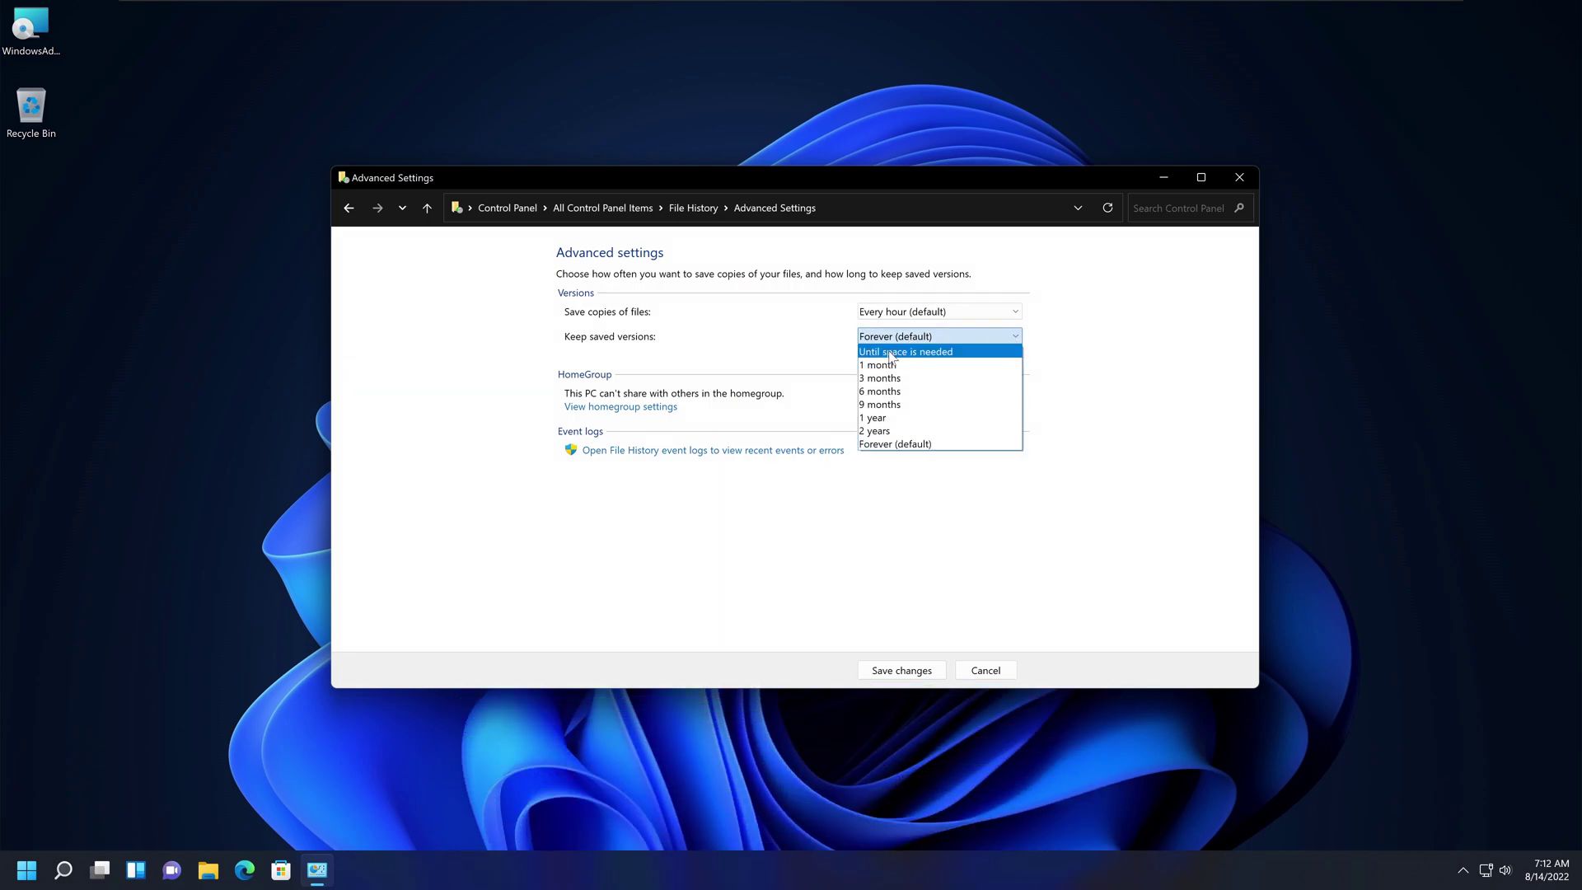
left_click(908, 352)
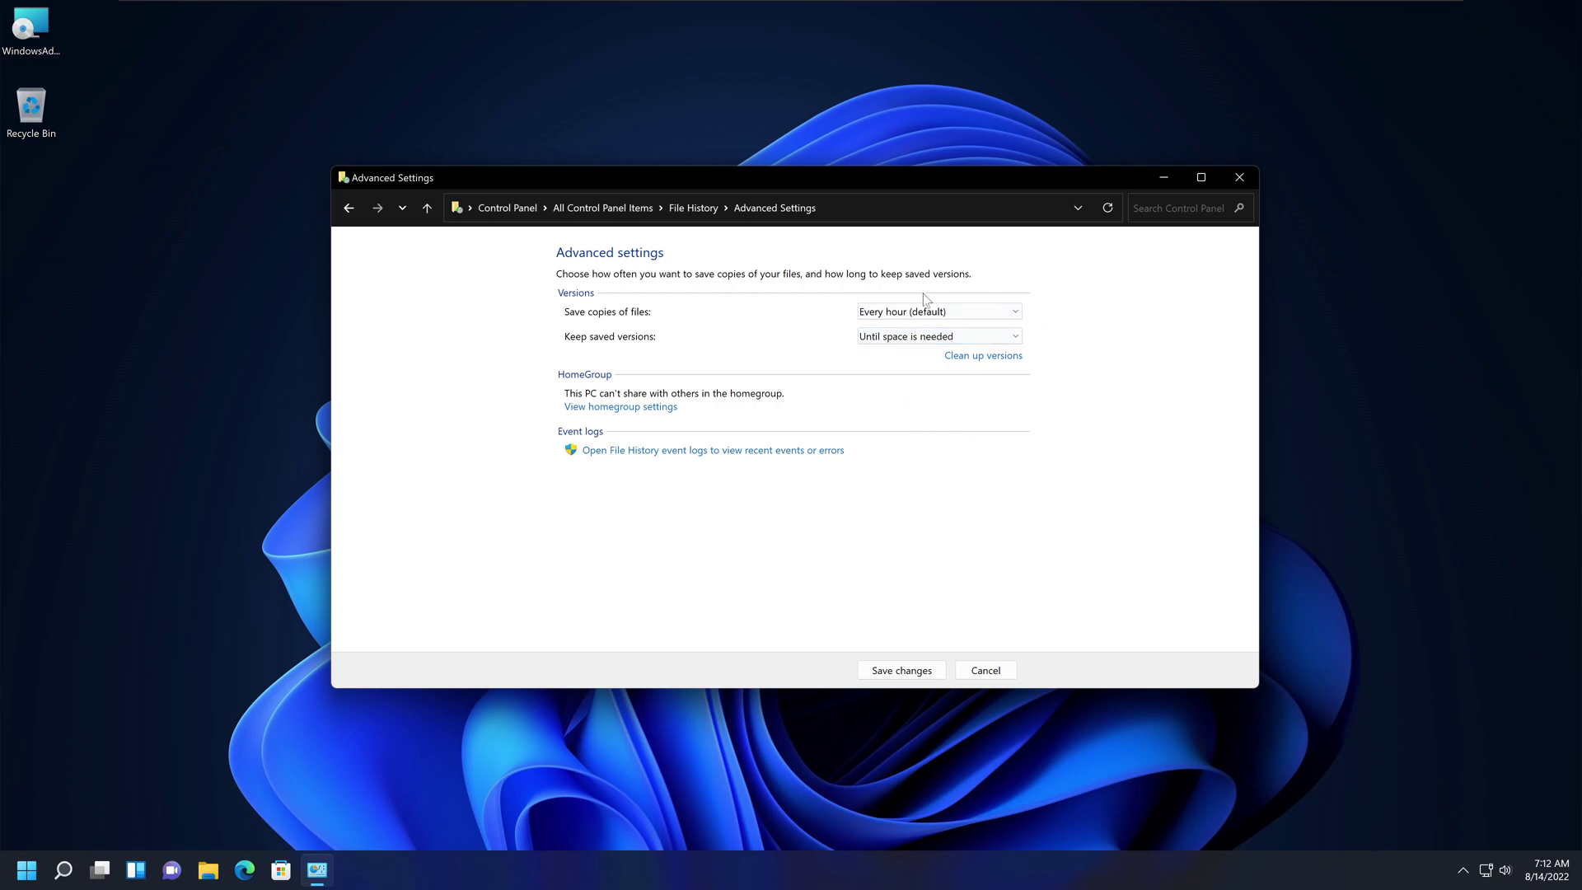
Step: Examine the age options for cleaning up older file versions, then leave the cleanup and the advanced settings without saving
left_click(991, 360)
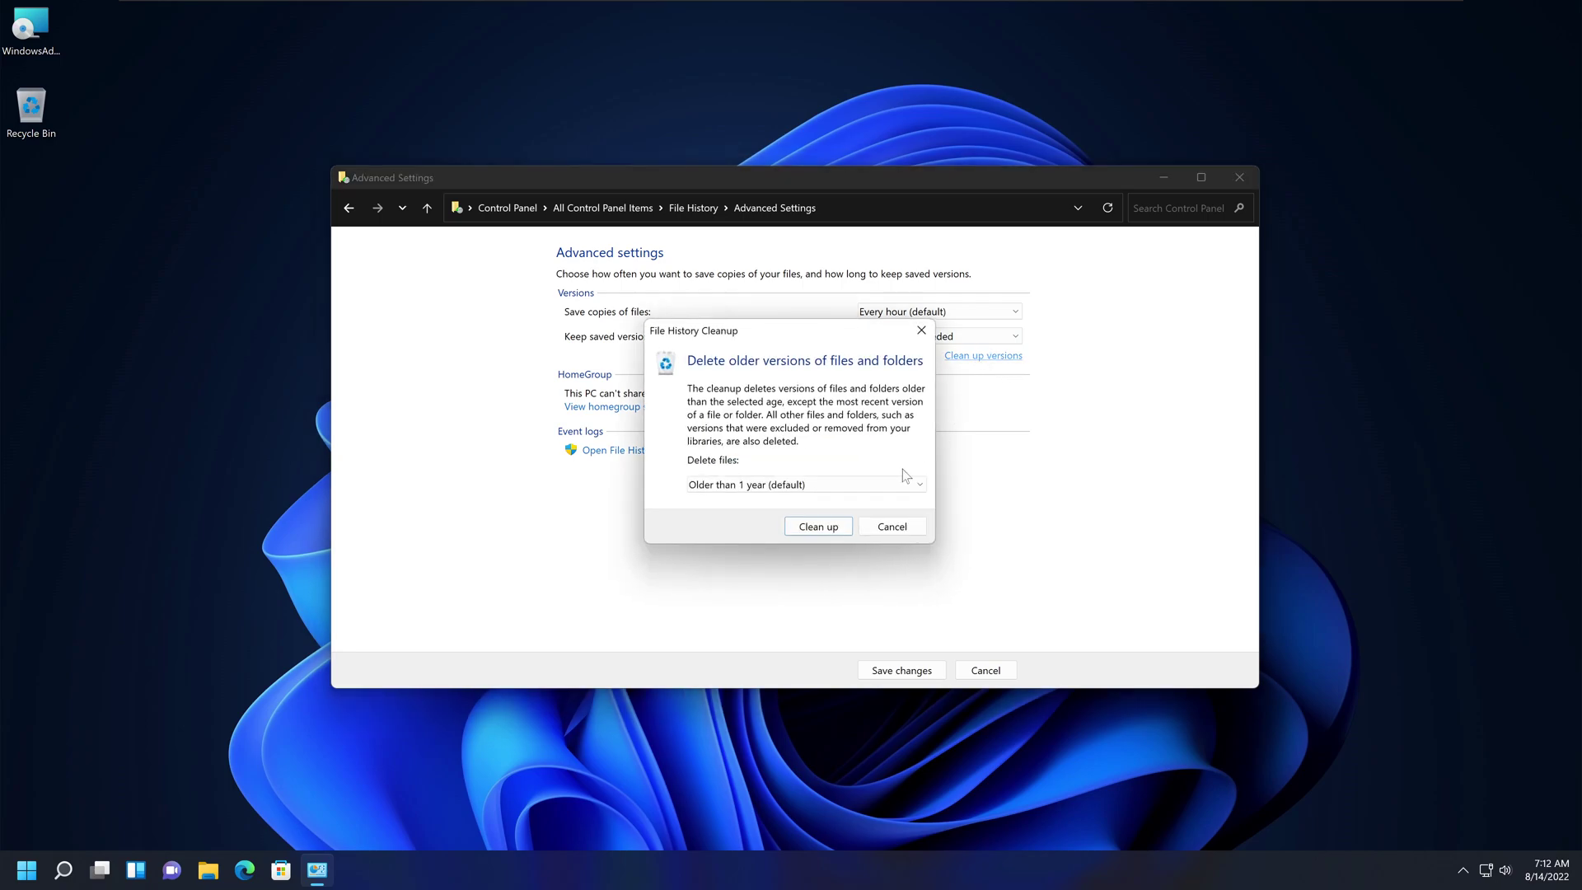
left_click(849, 485)
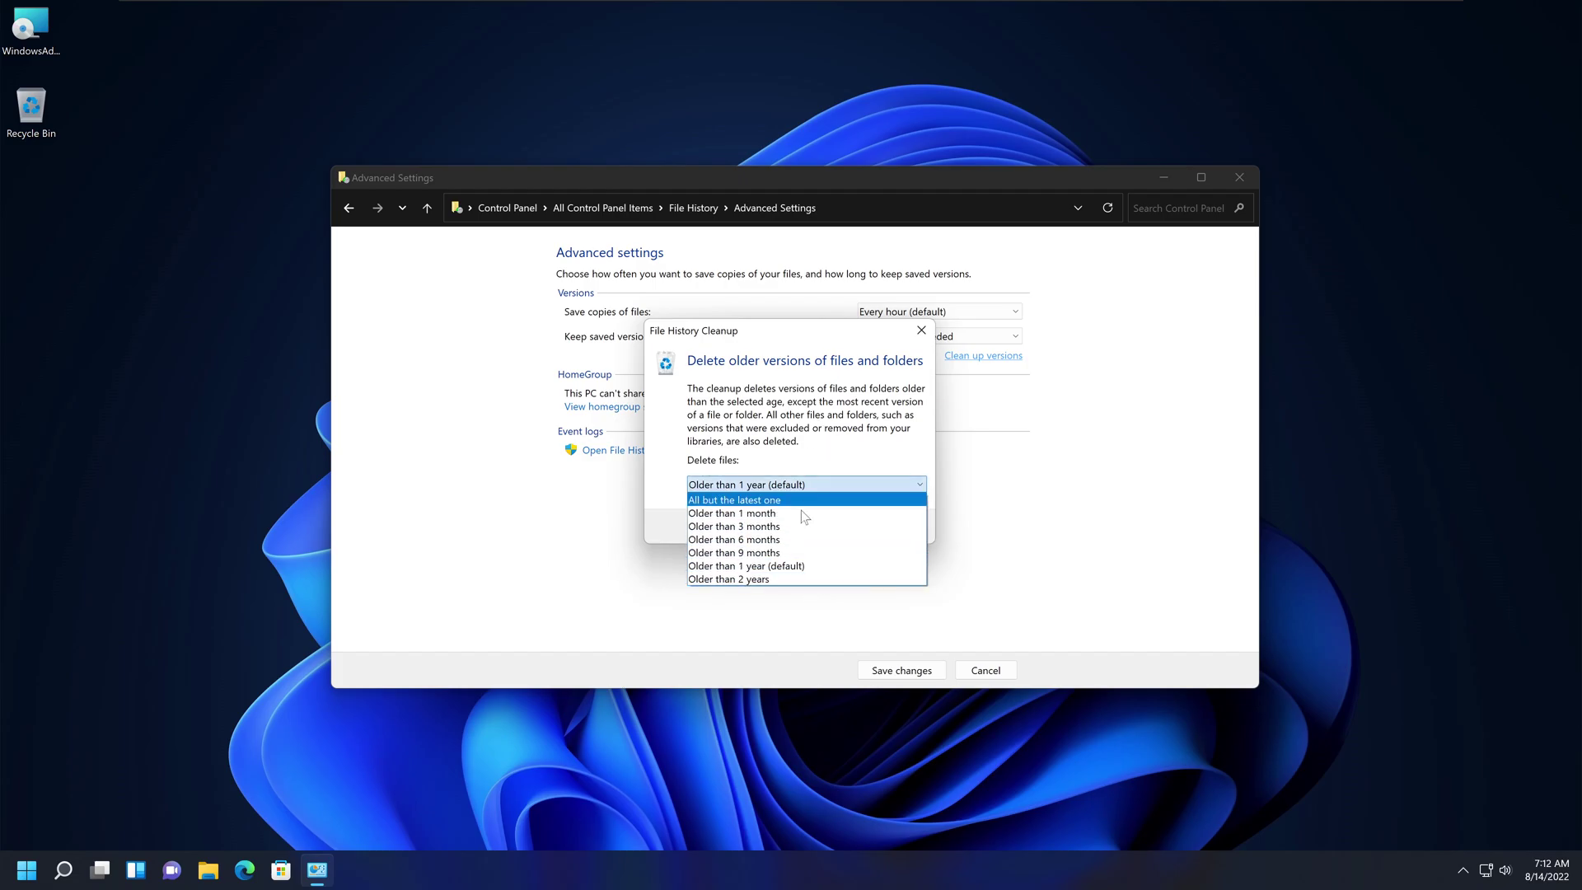
left_click(921, 335)
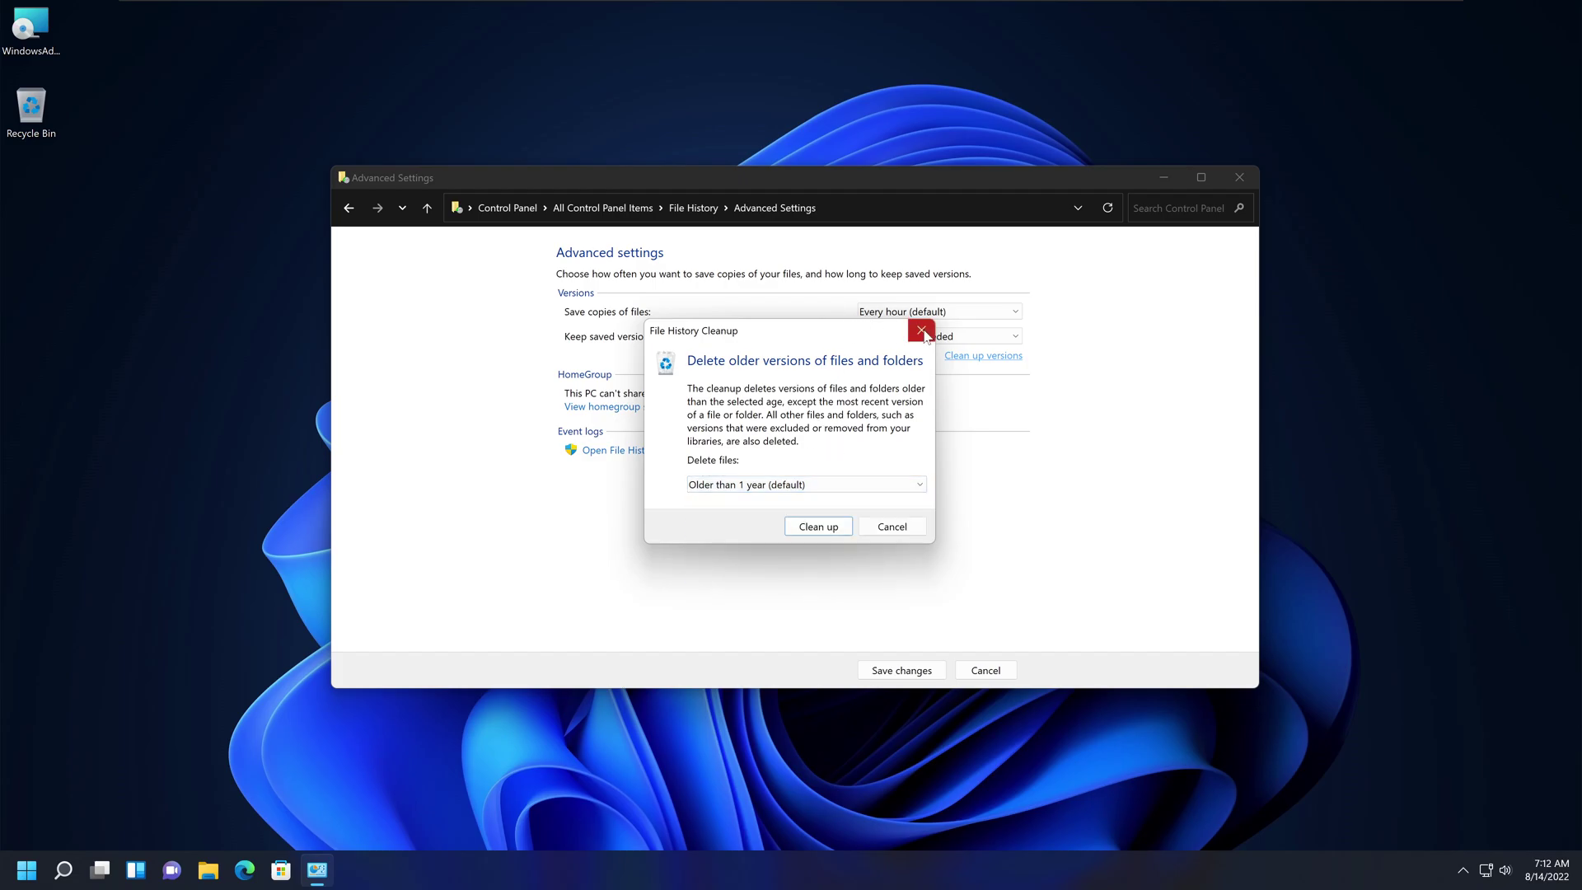
left_click_drag(840, 334, 905, 399)
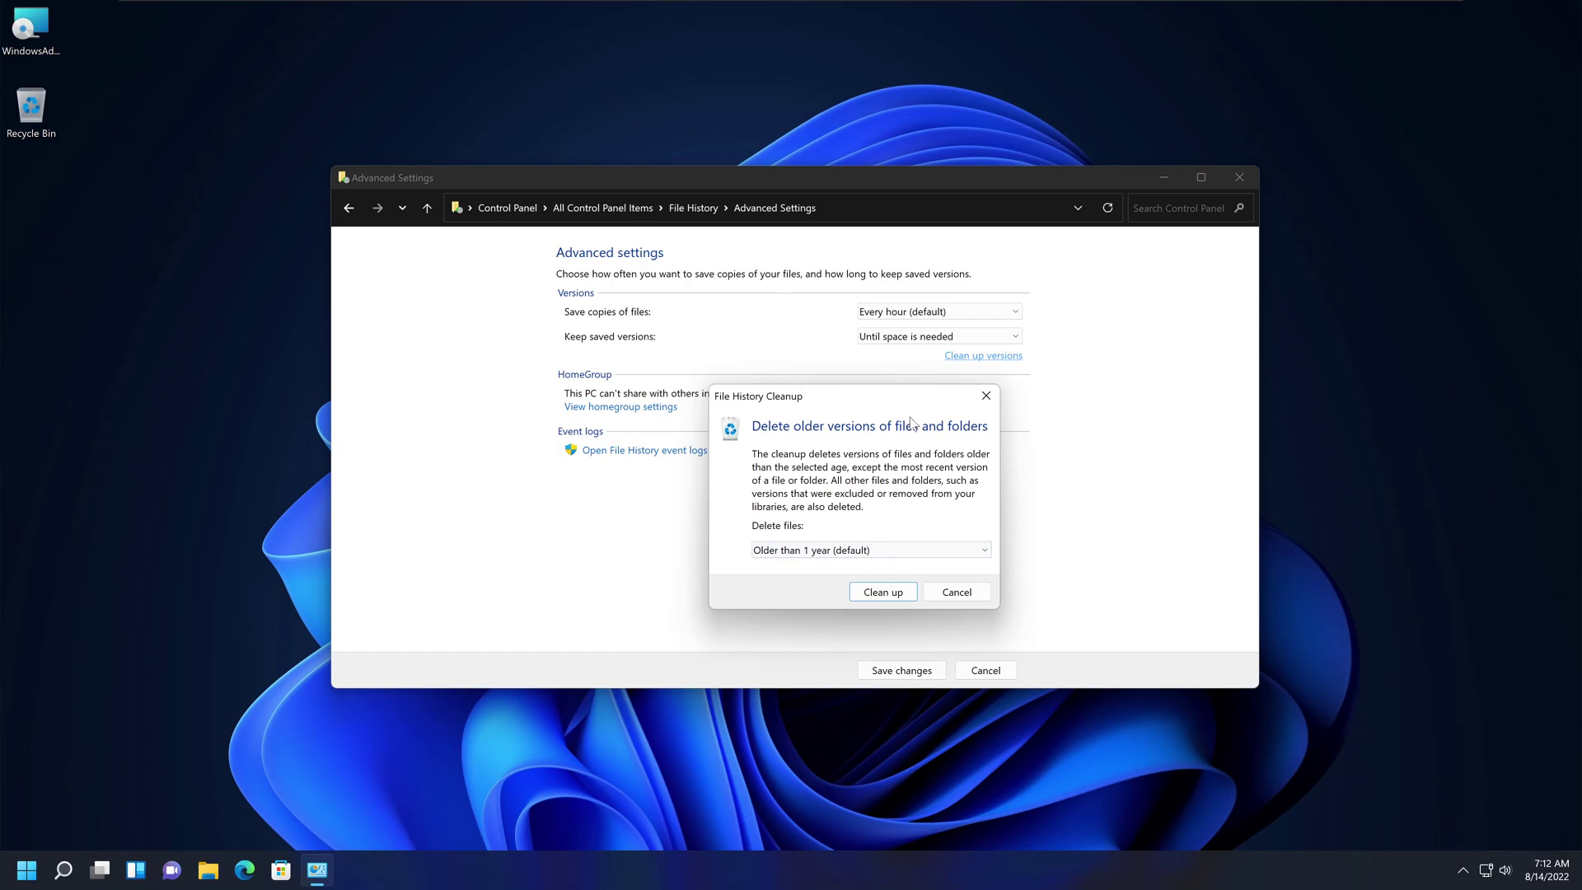
left_click(985, 395)
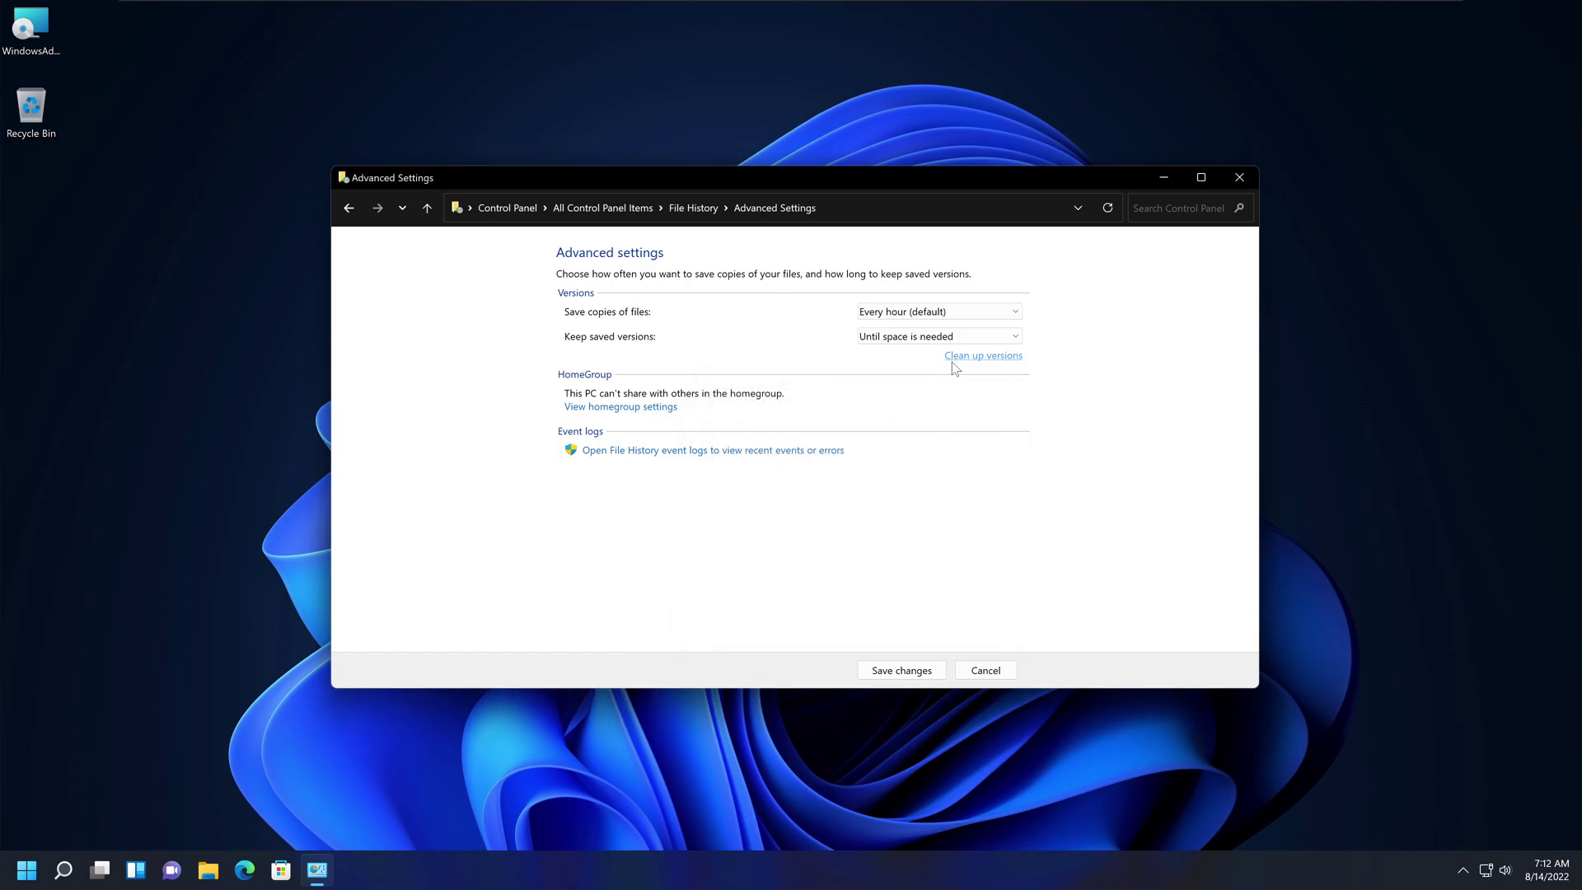
left_click(989, 357)
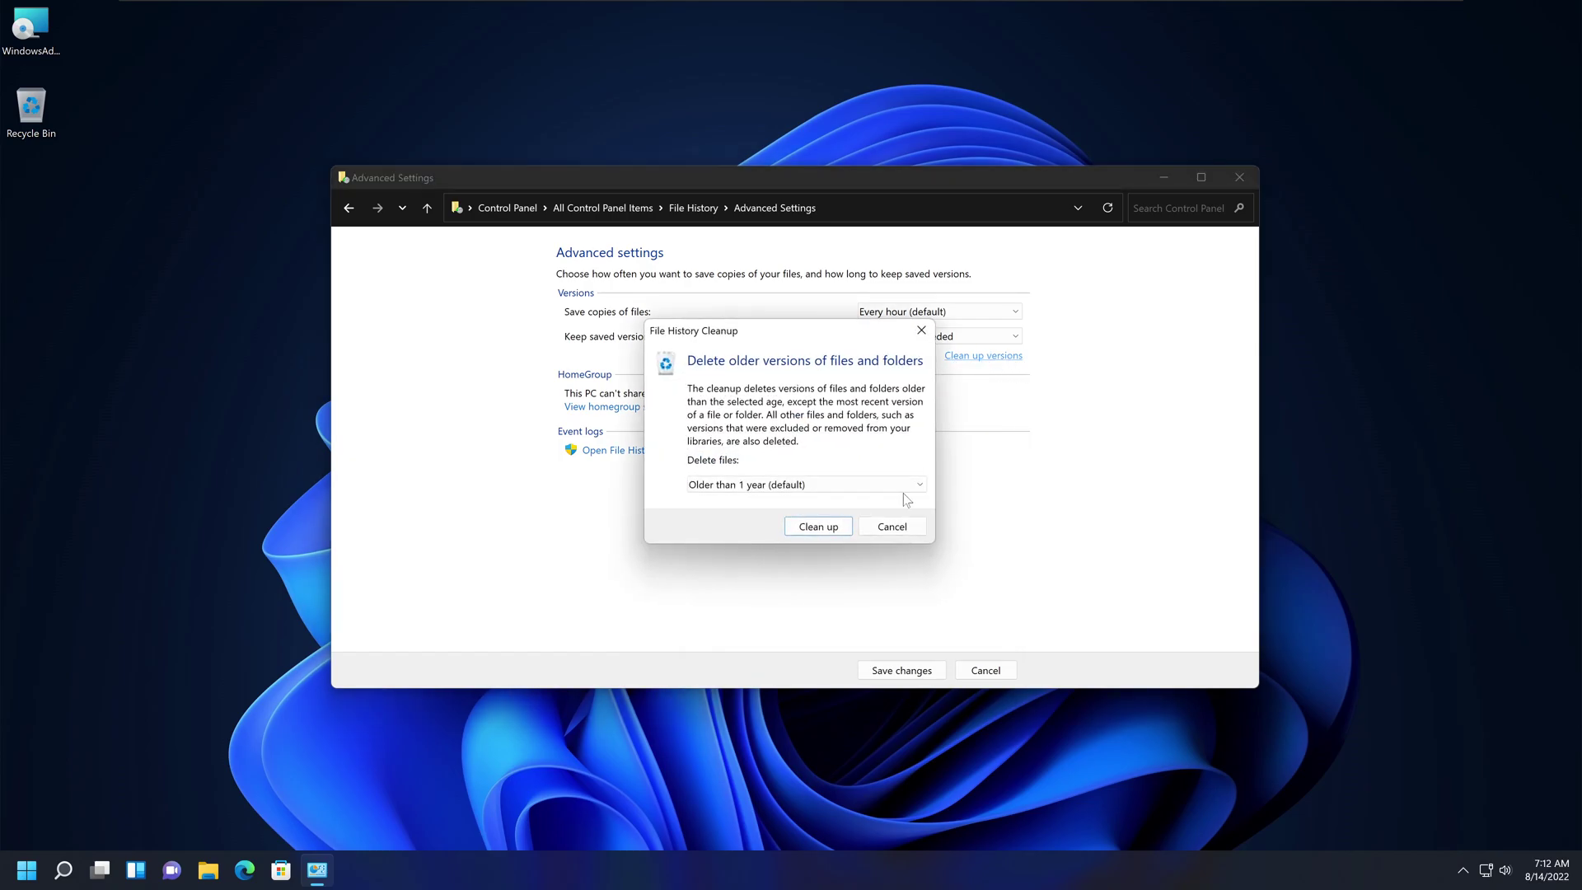
left_click(809, 485)
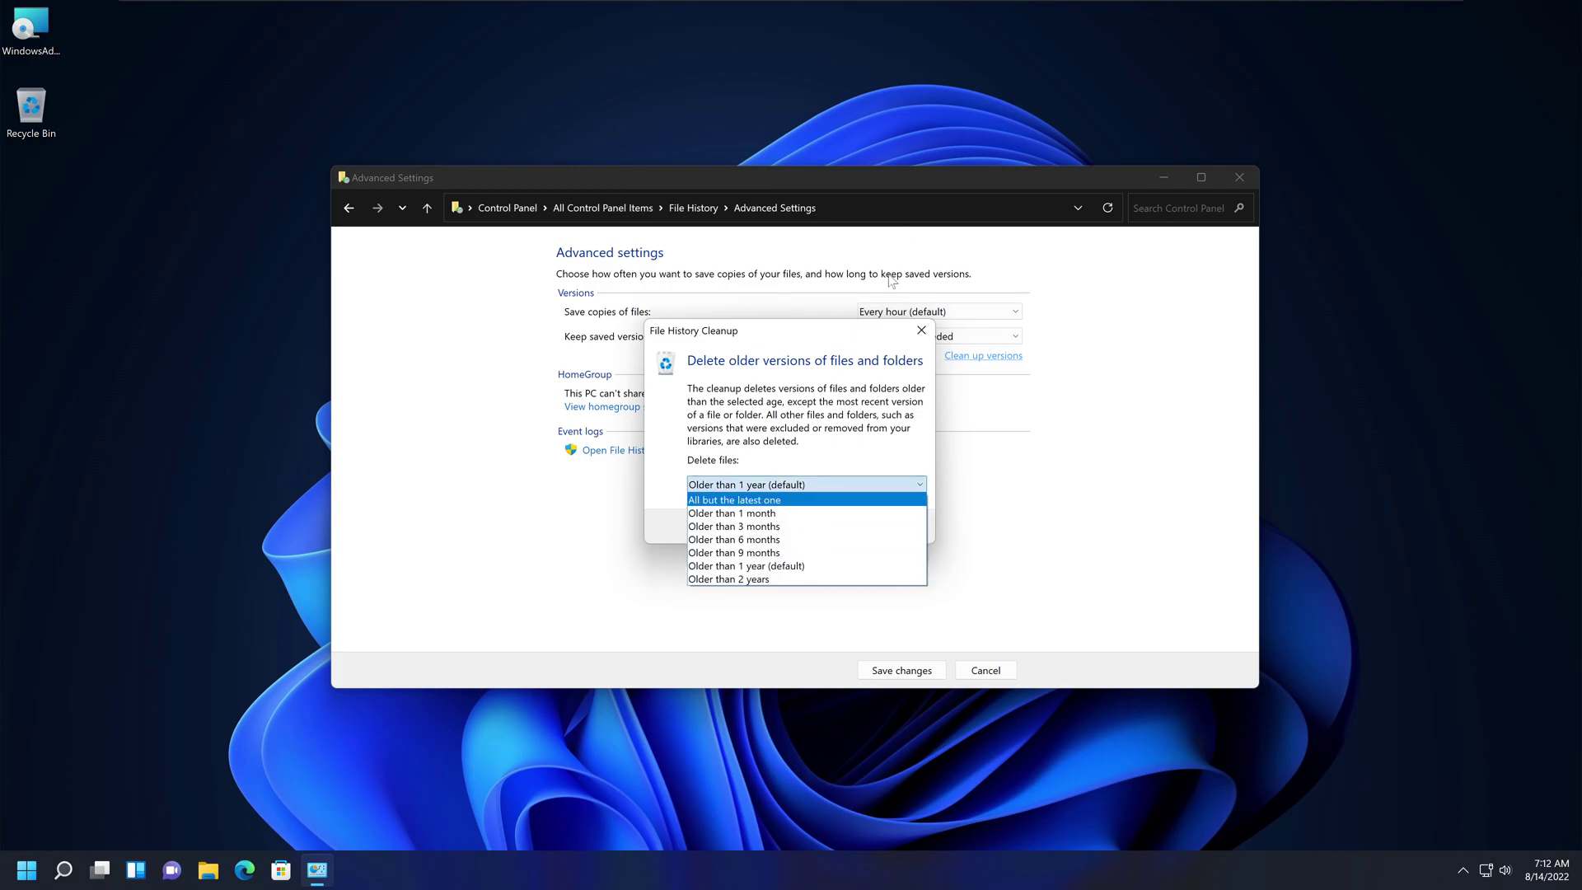
left_click(921, 331)
left_click(921, 330)
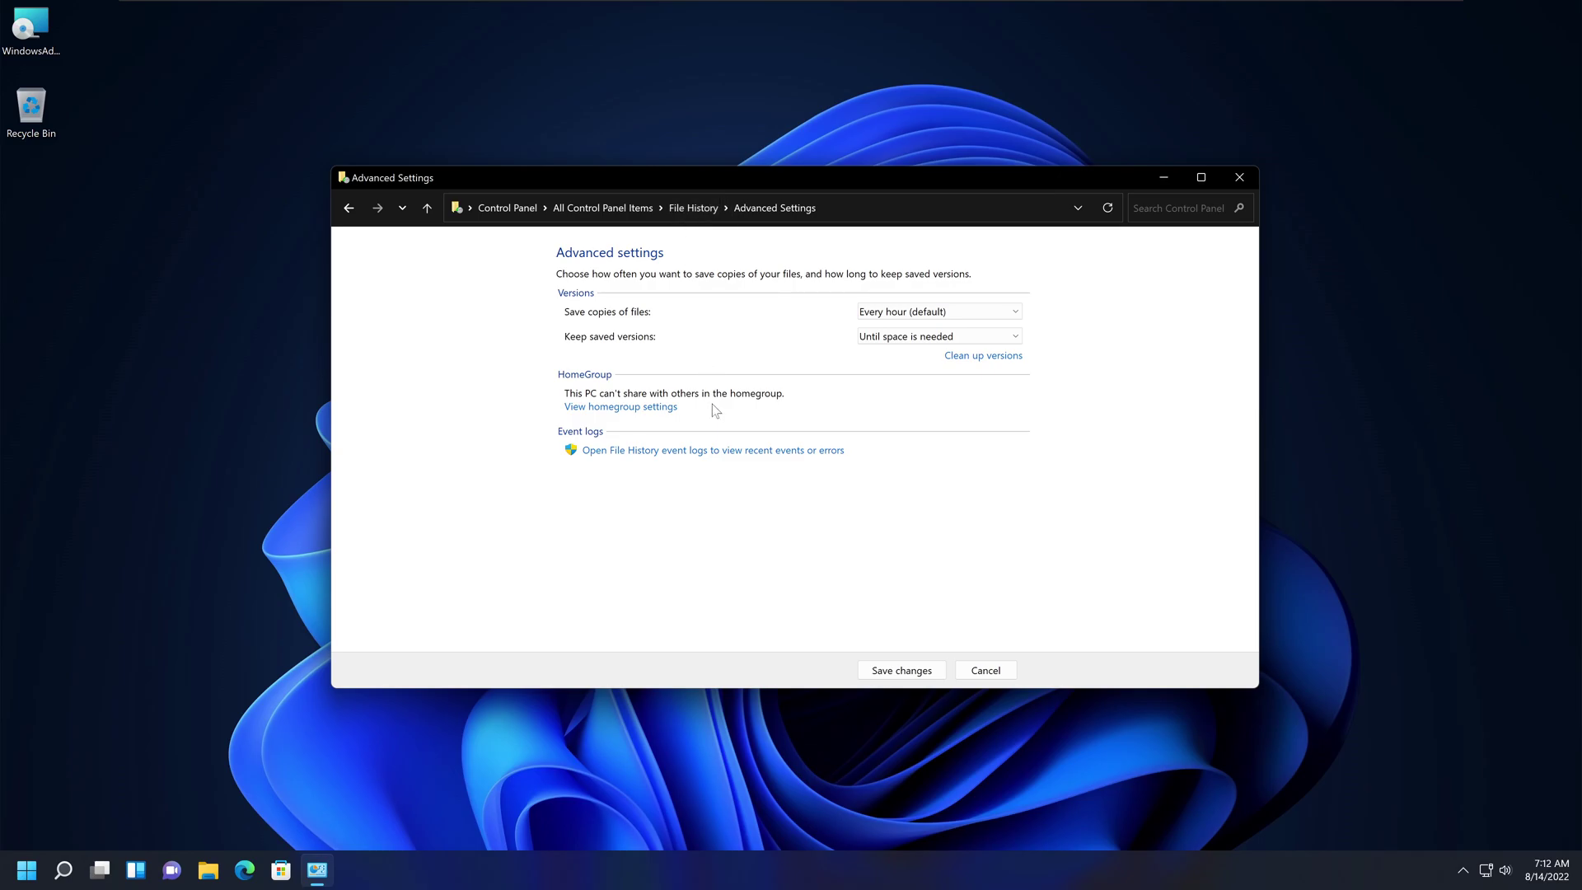
left_click(982, 669)
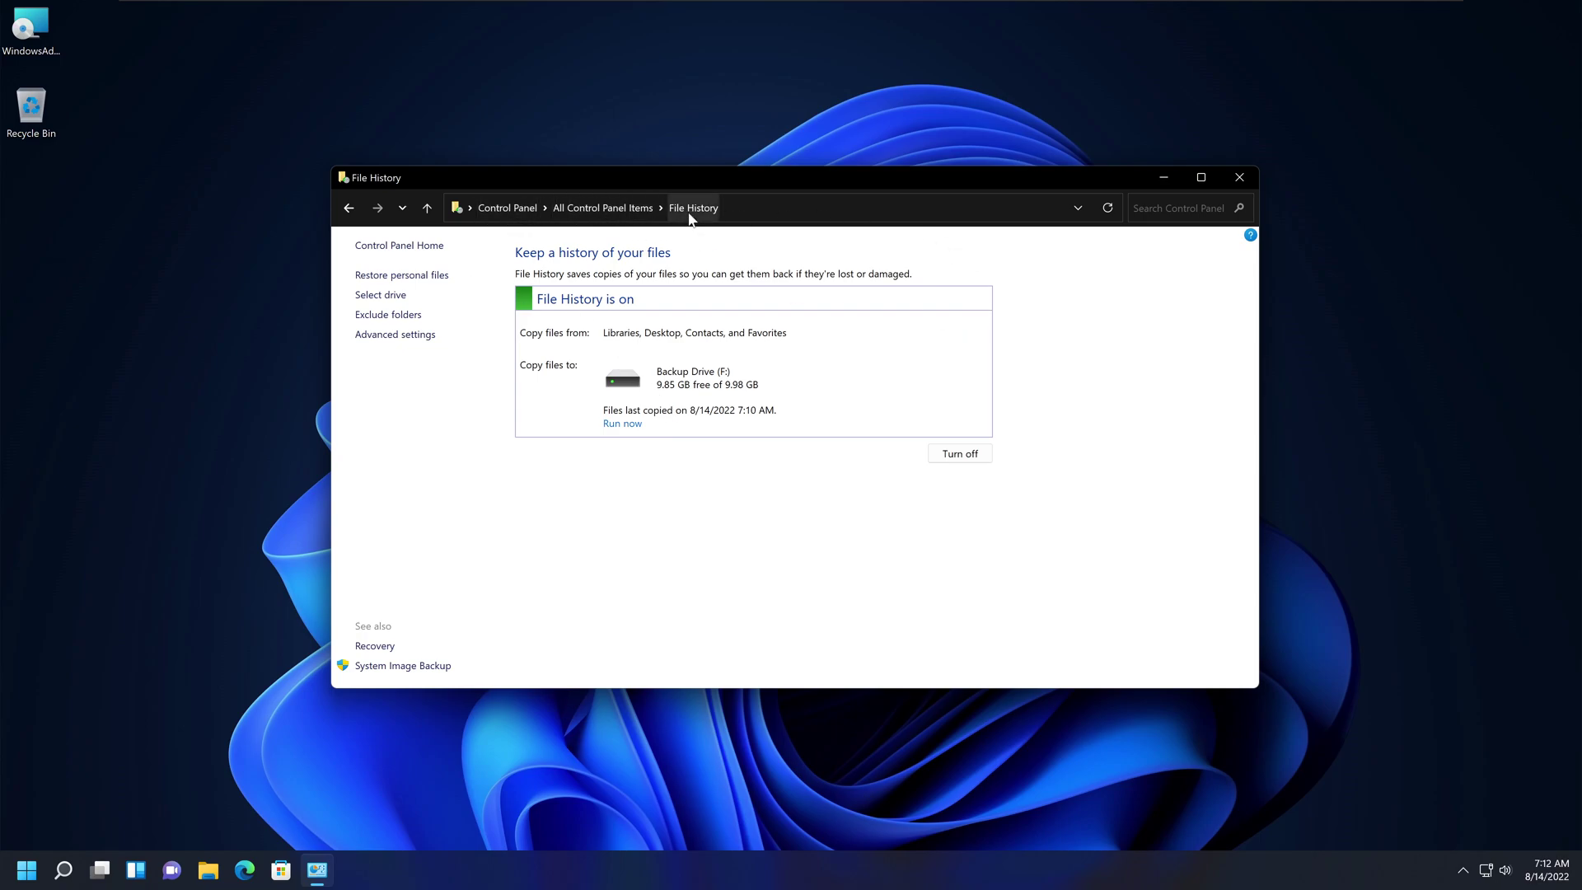
Step: Run the File History backup immediately and check the contents of the Testing folder in Documents in File Explorer
left_click(622, 425)
left_click(208, 871)
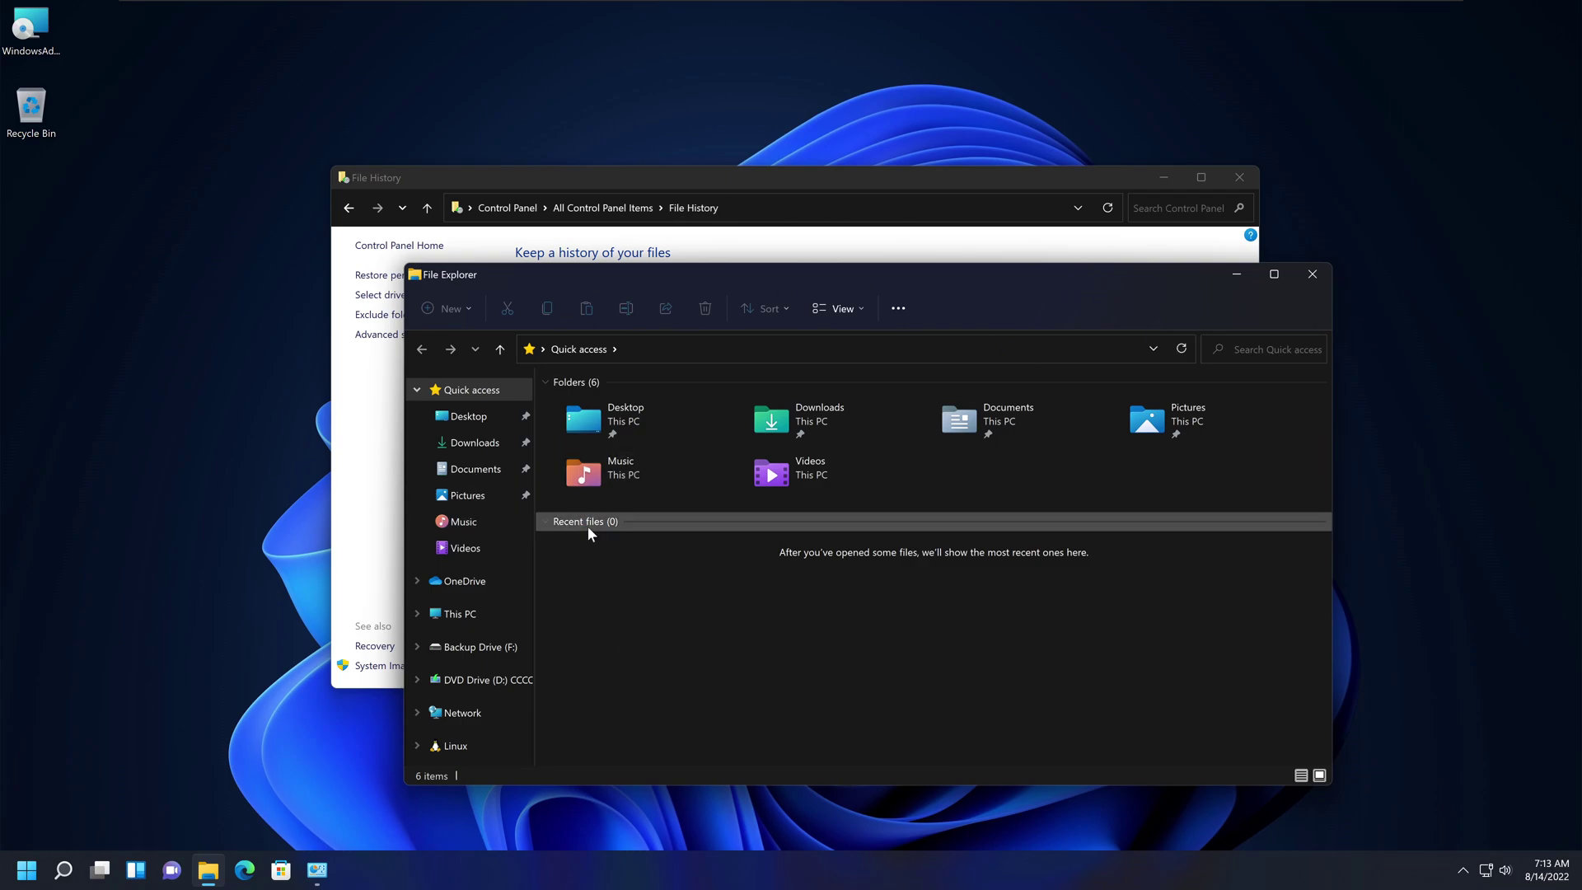
left_click(483, 475)
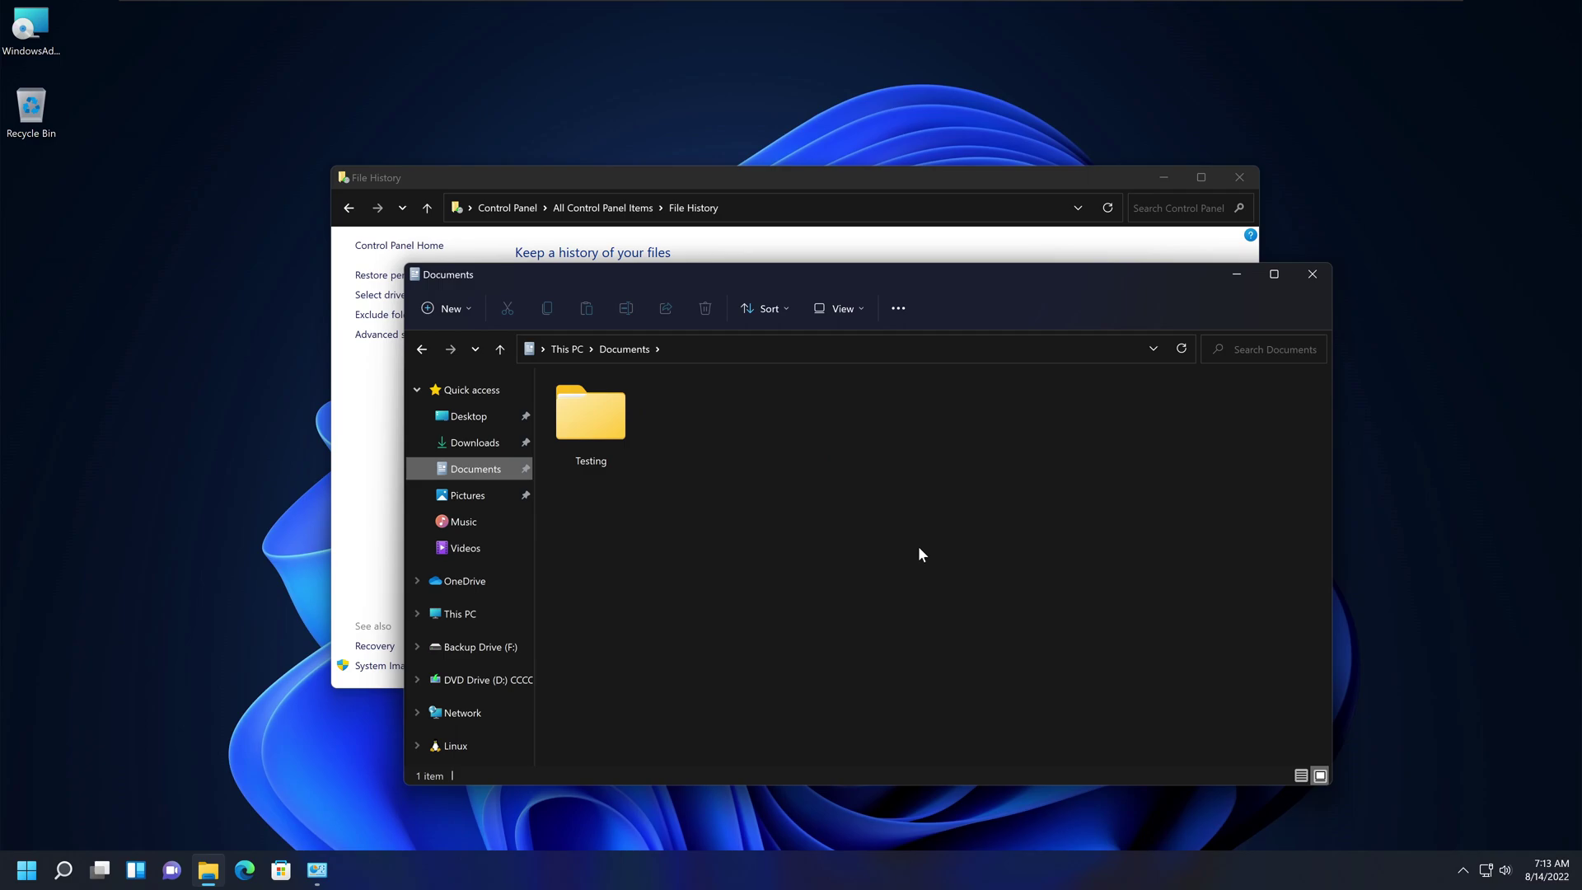
double_click(606, 417)
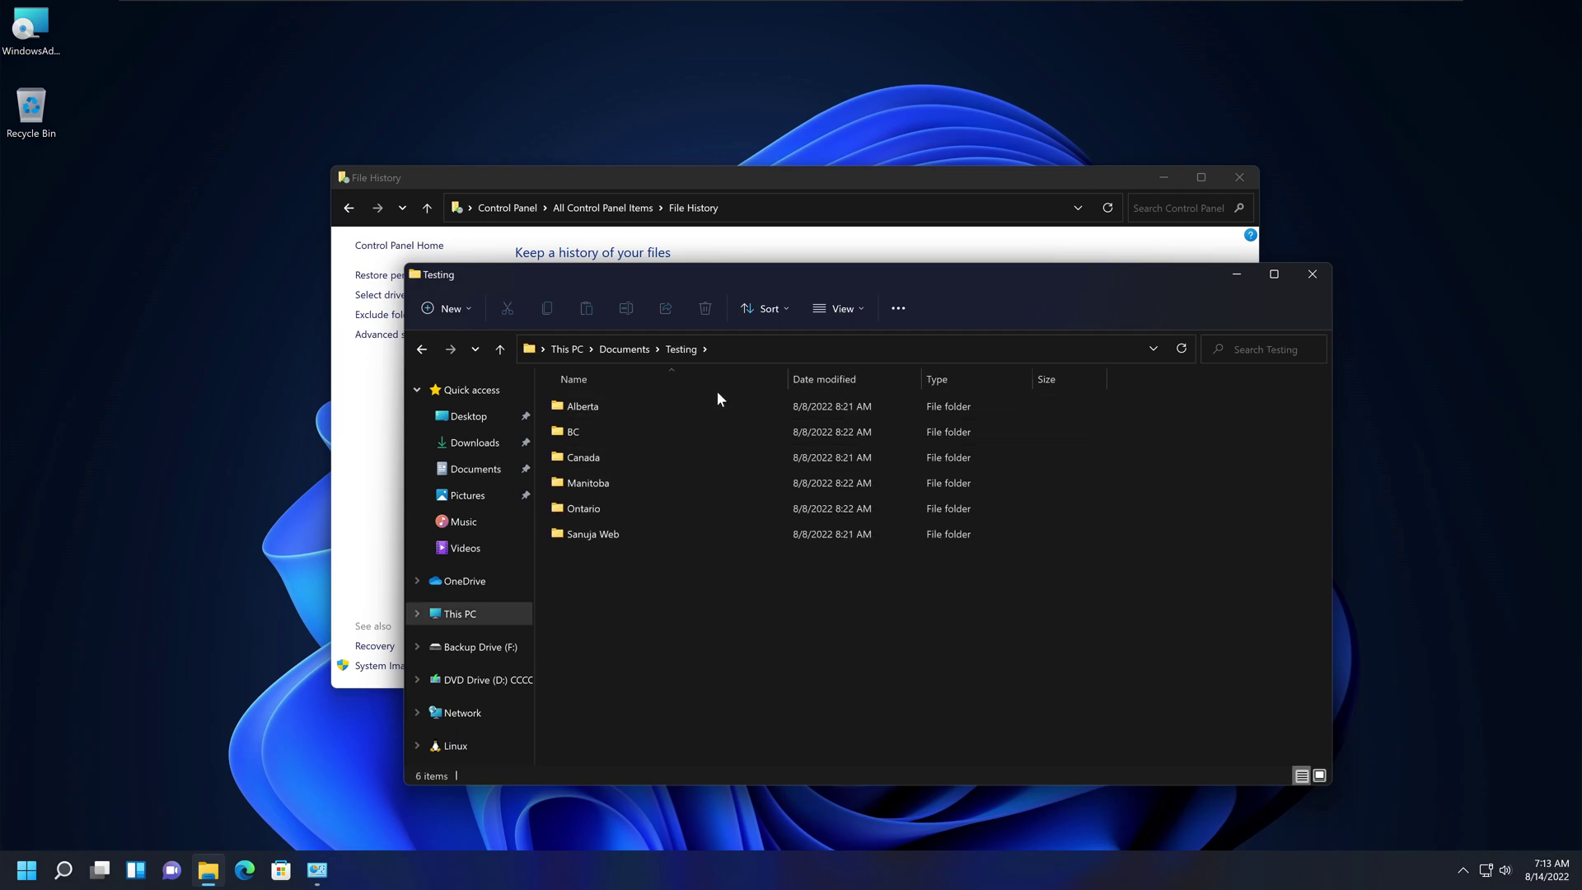
key("alt+Left")
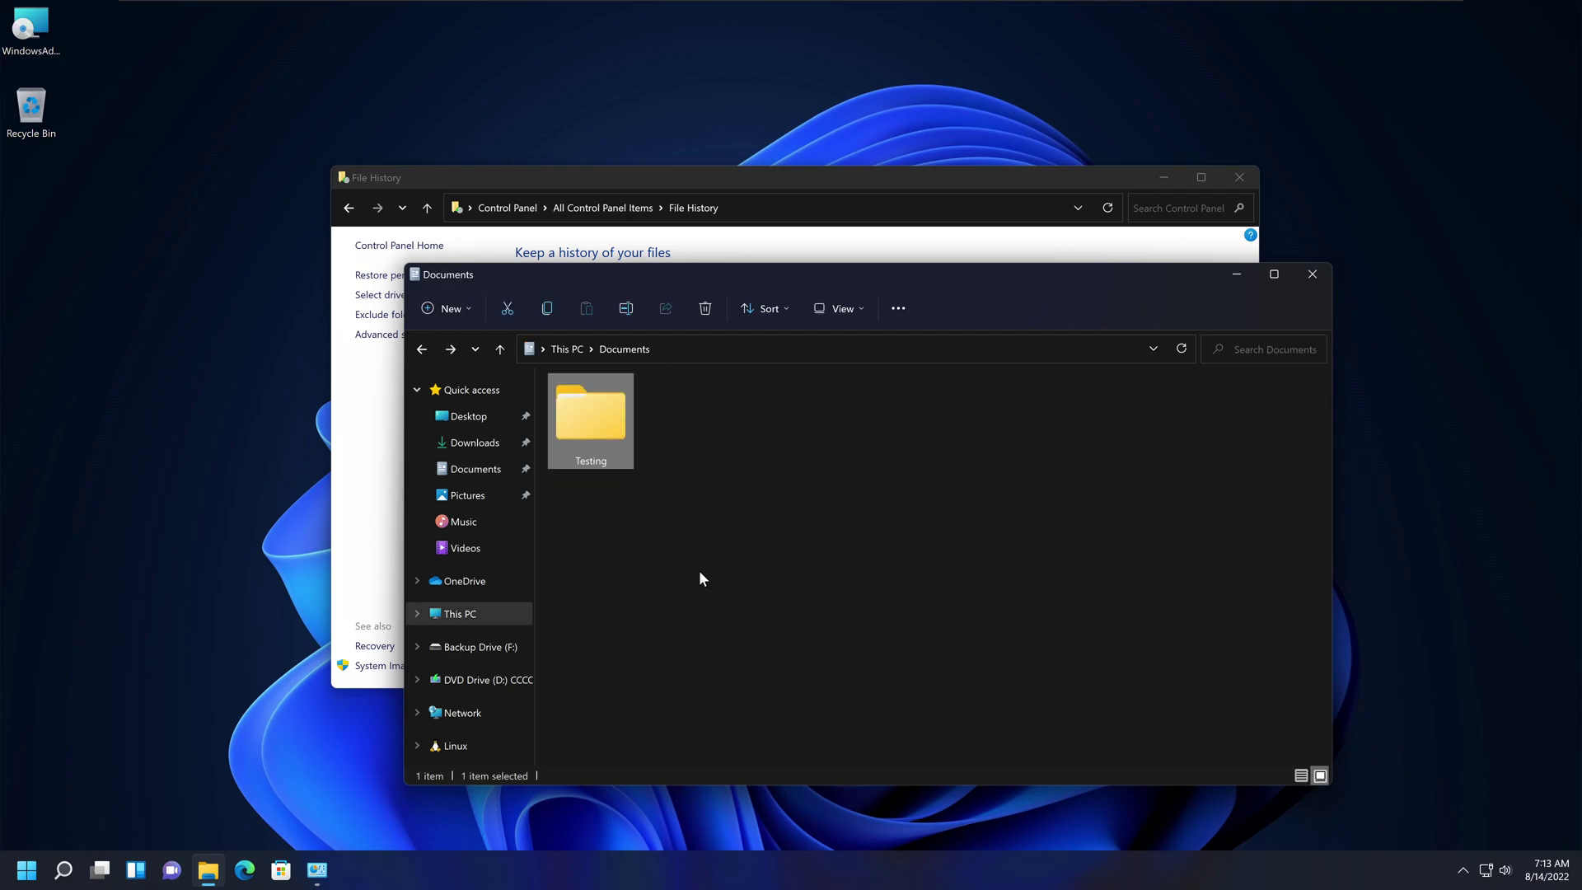
Step: Examine the Testing folder's previous versions in its properties alongside the File History window, and close the properties
right_click(596, 428)
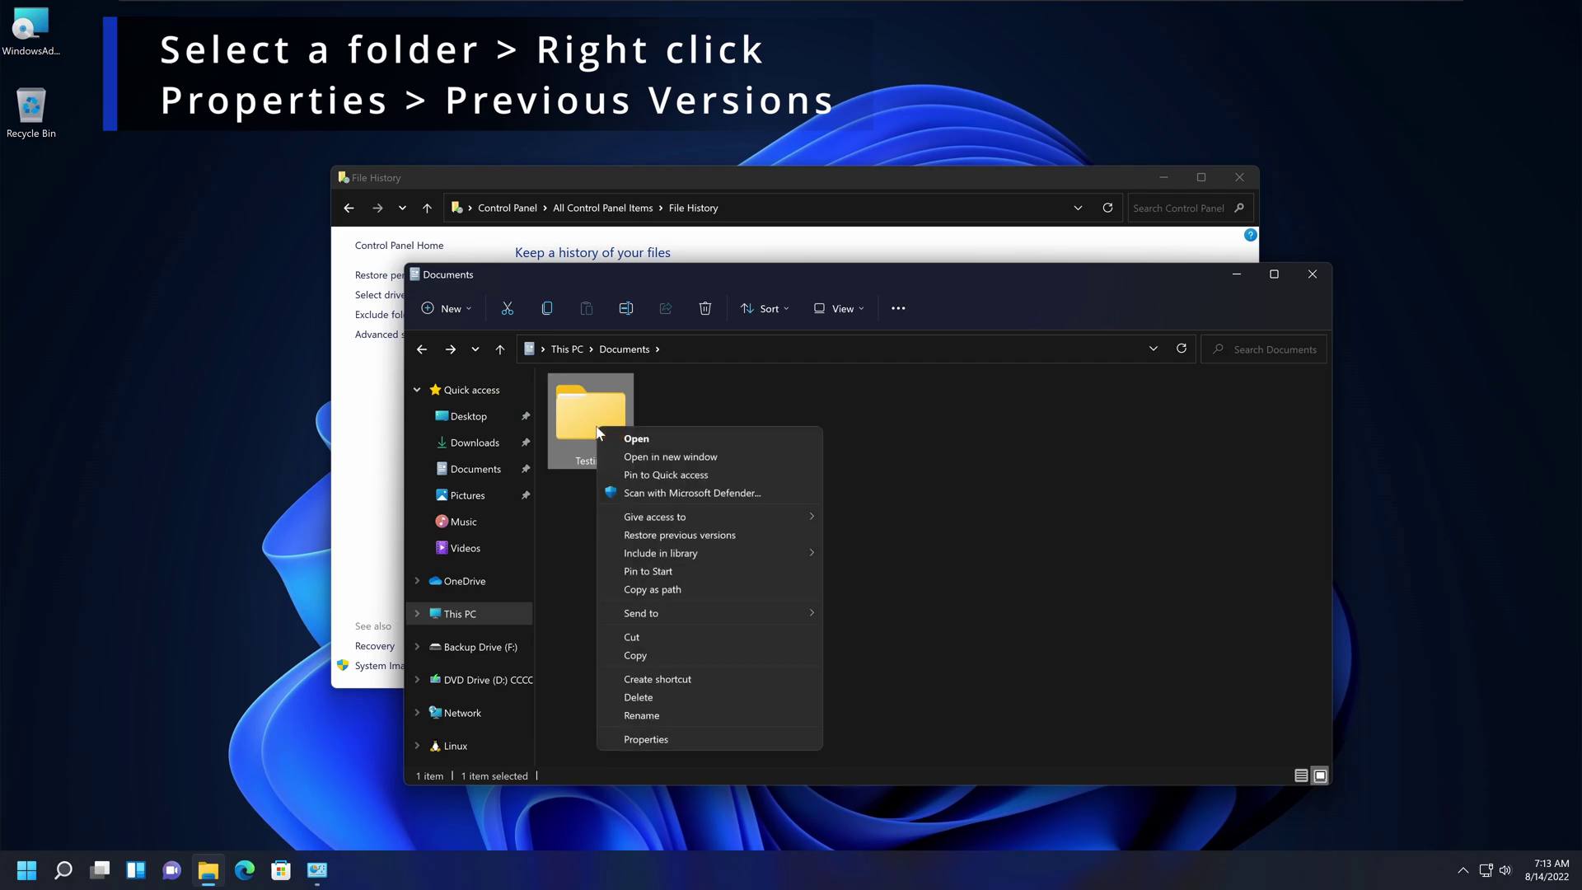
left_click(699, 740)
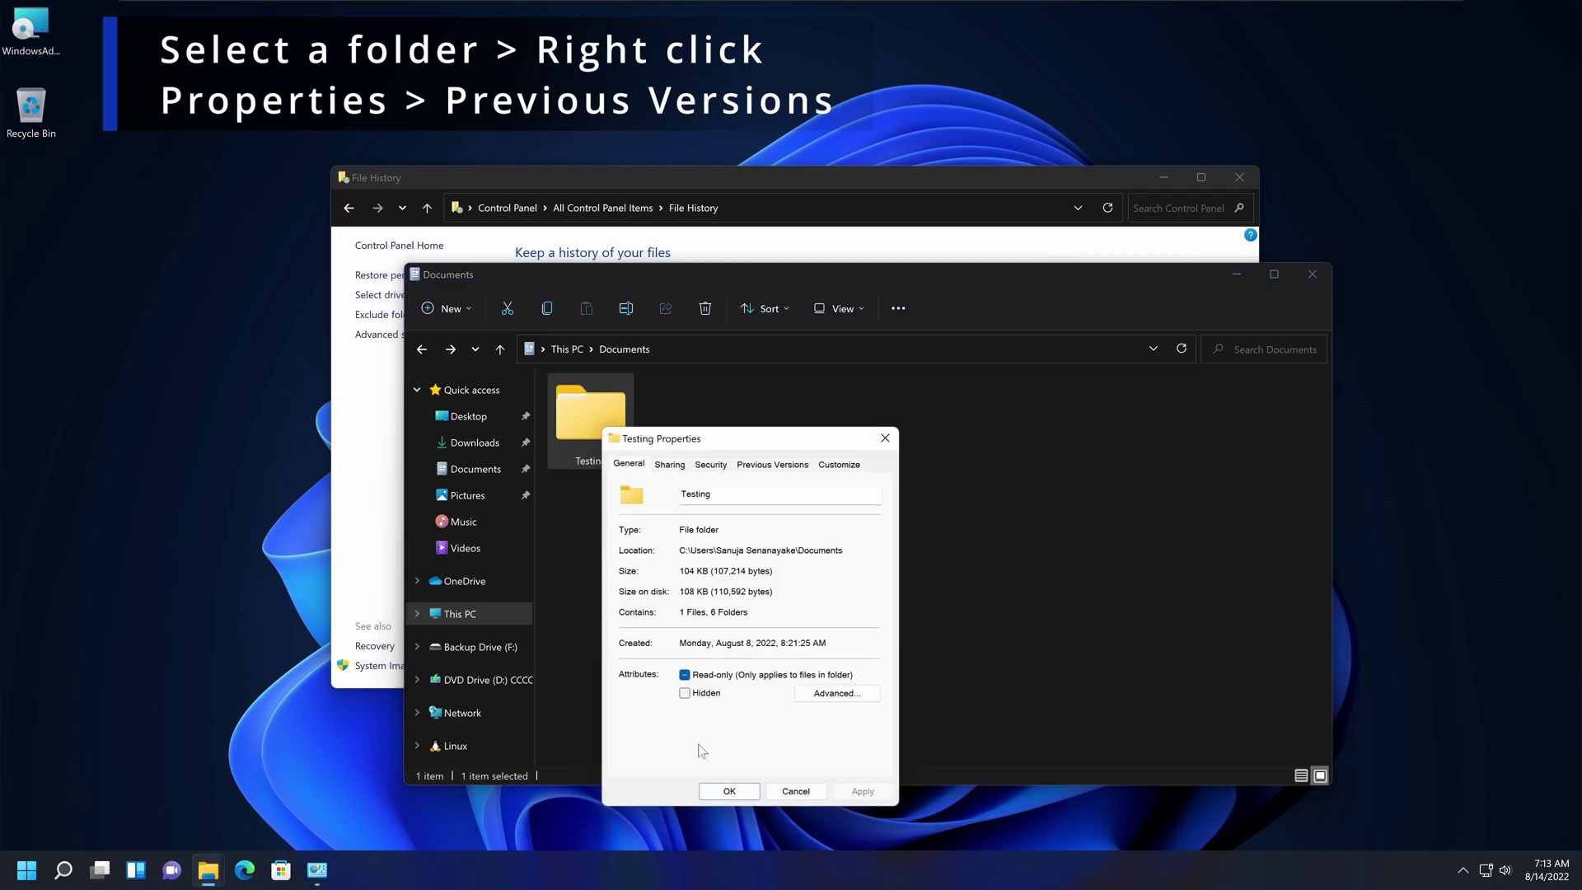
left_click(767, 465)
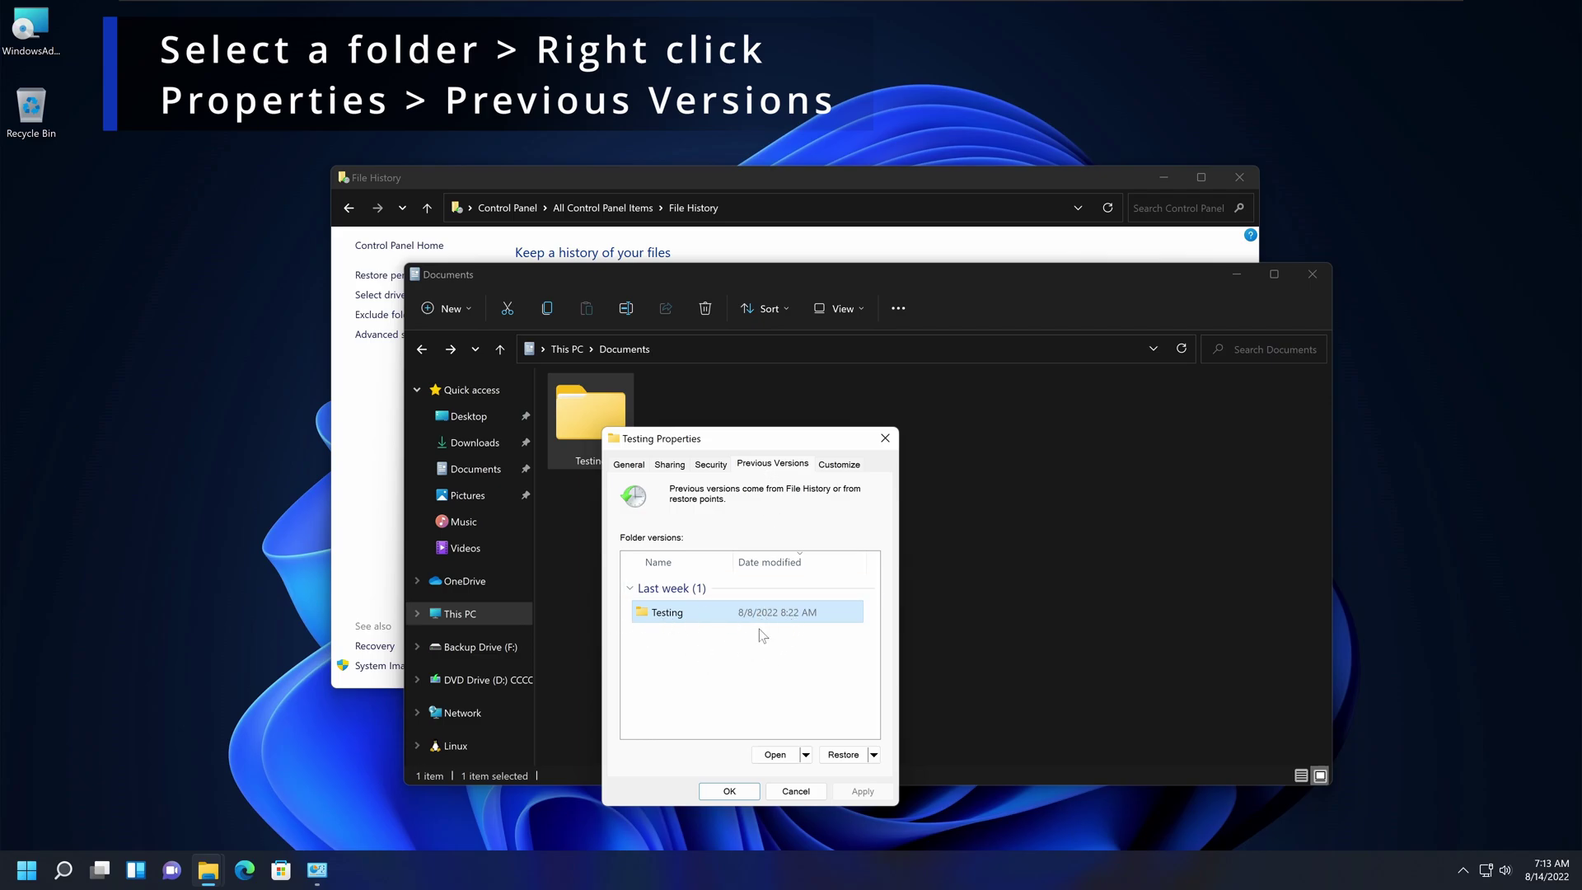
left_click_drag(952, 182, 839, 73)
left_click(843, 710)
left_click(741, 614)
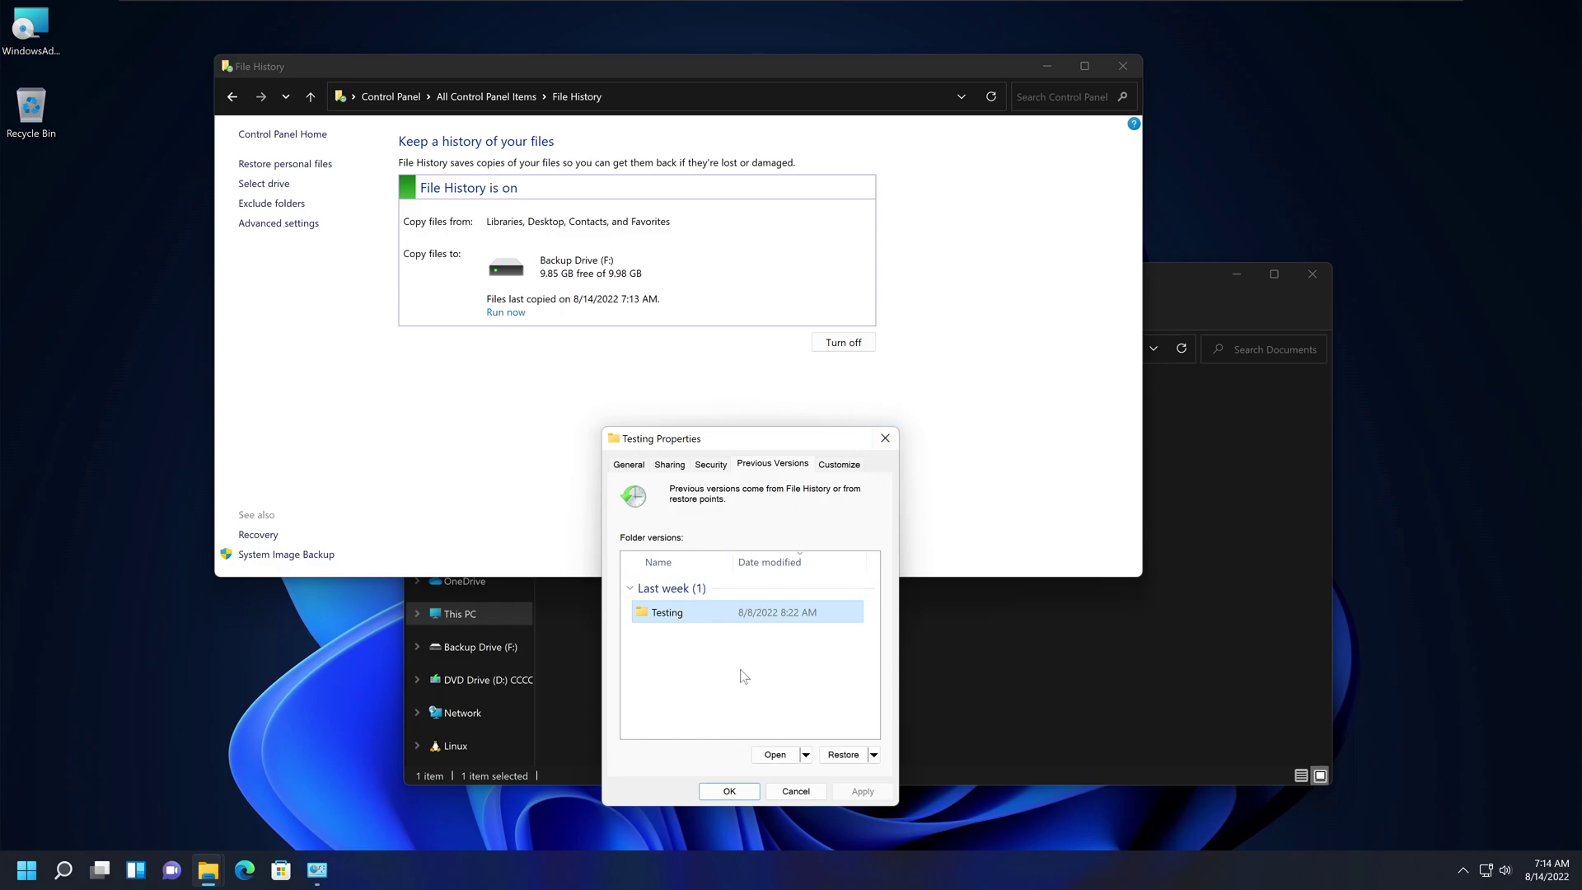
left_click(882, 438)
left_click(985, 650)
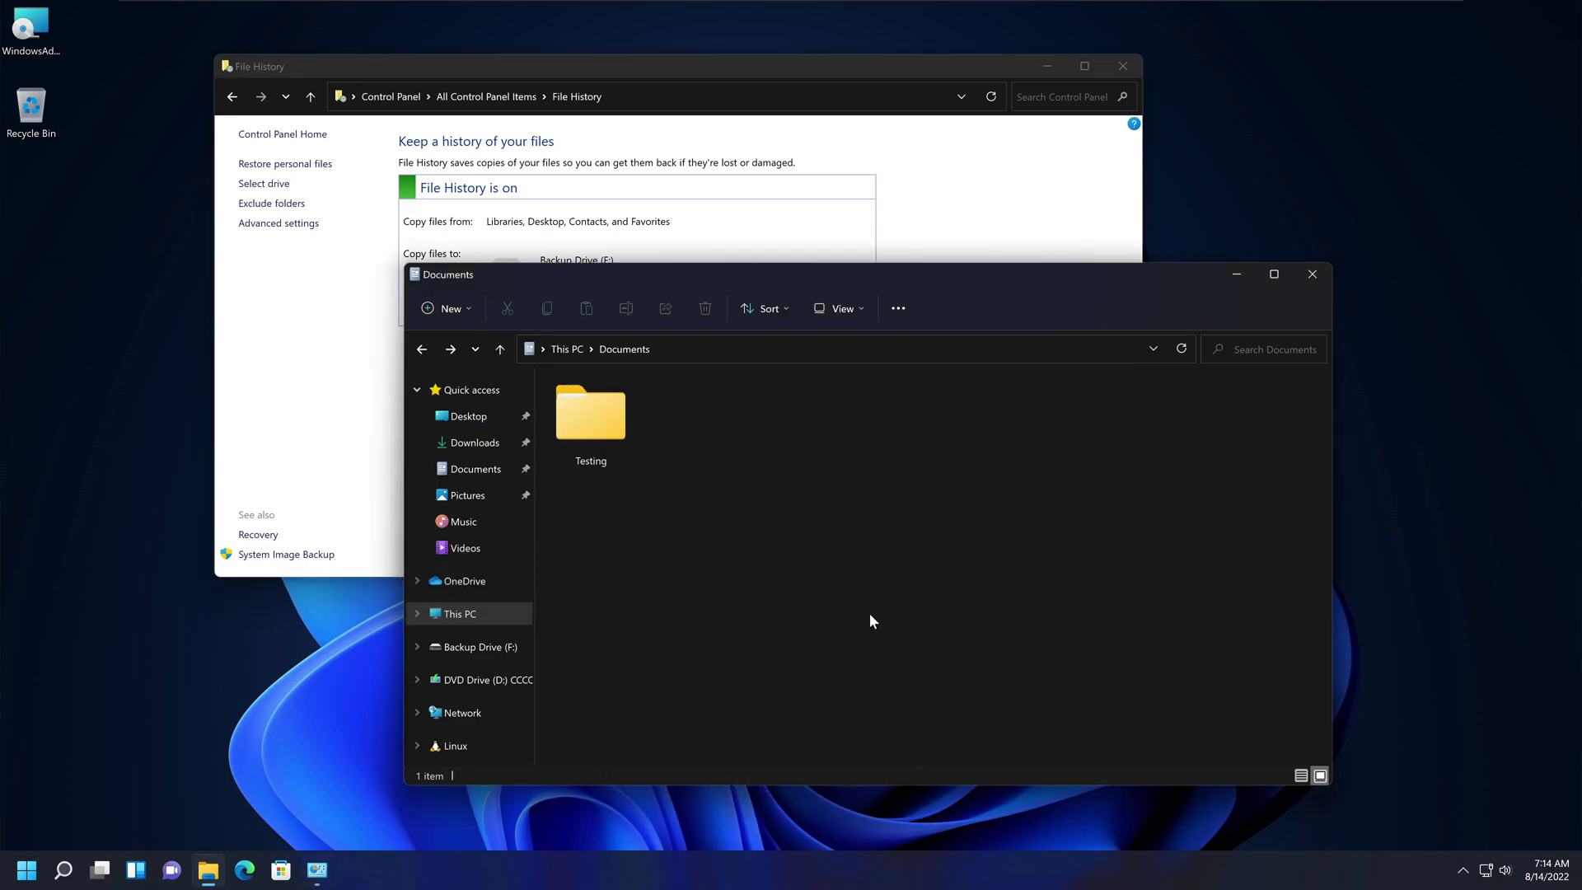
Step: Create a new text document named Test inside the Testing folder
double_click(601, 429)
right_click(656, 685)
mouse_move(804, 651)
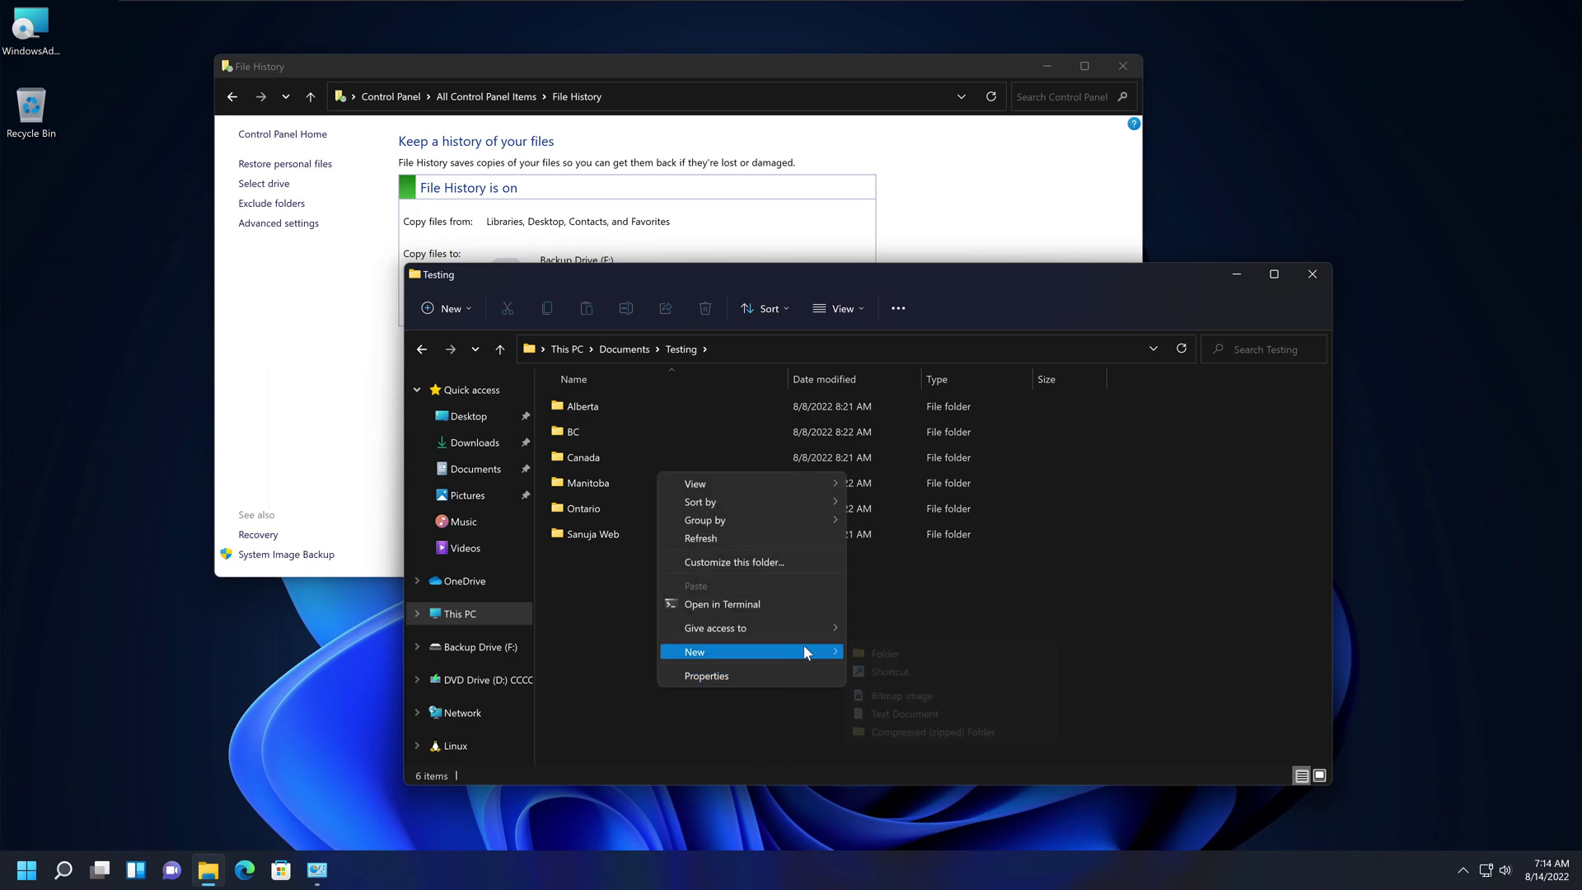
left_click(933, 712)
type("ATest")
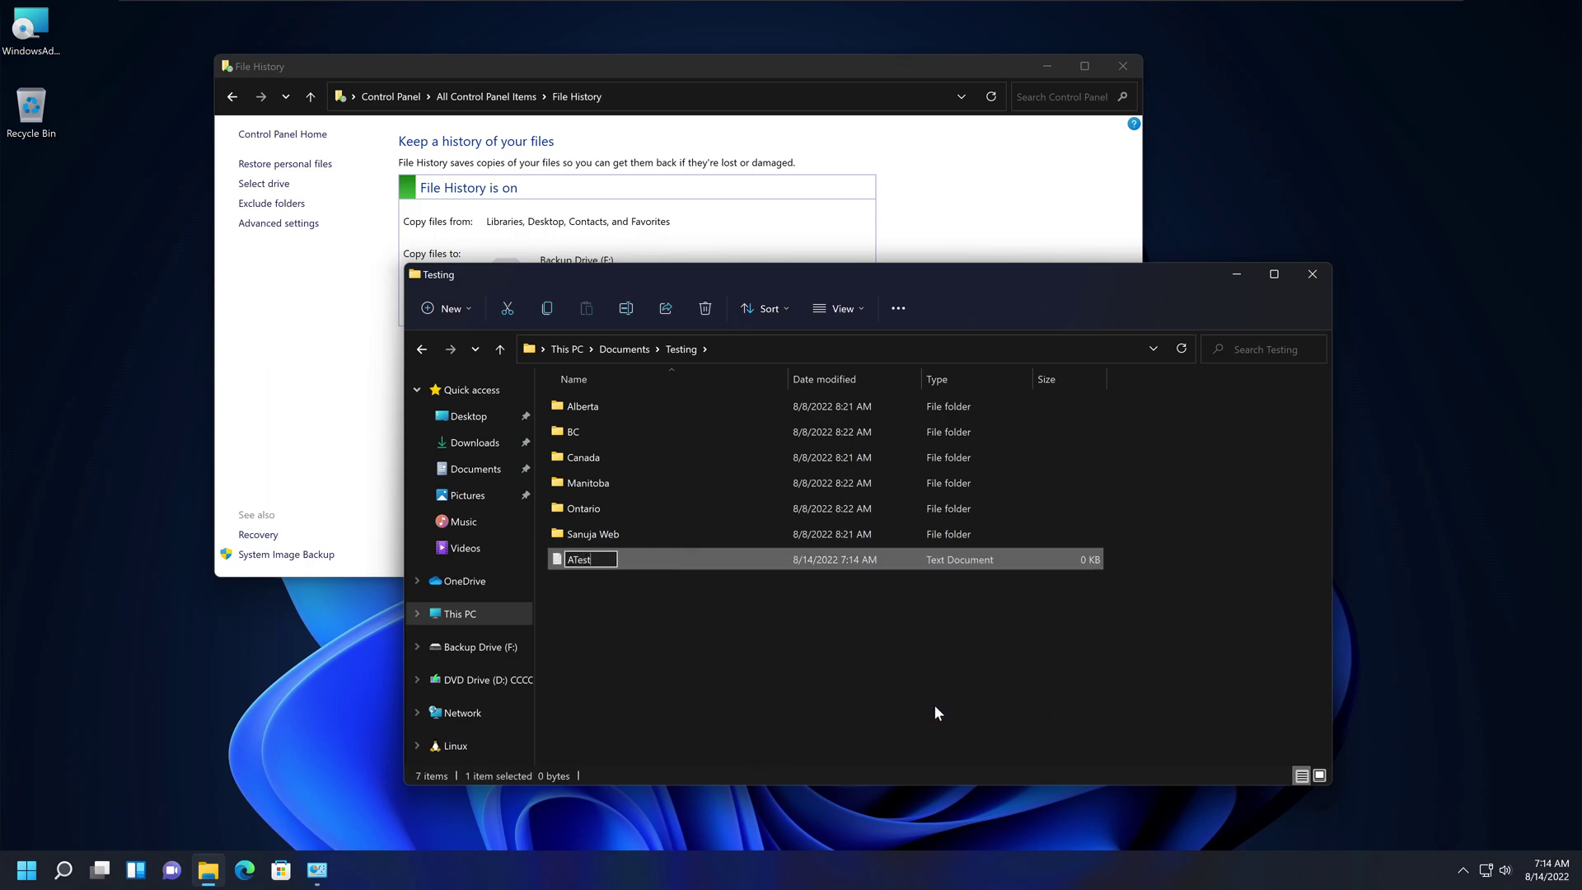
key("BackSpace")
key("BackSpace")
key("BackSpace")
key("BackSpace")
key("BackSpace")
type("Test")
key("Return")
left_click(914, 675)
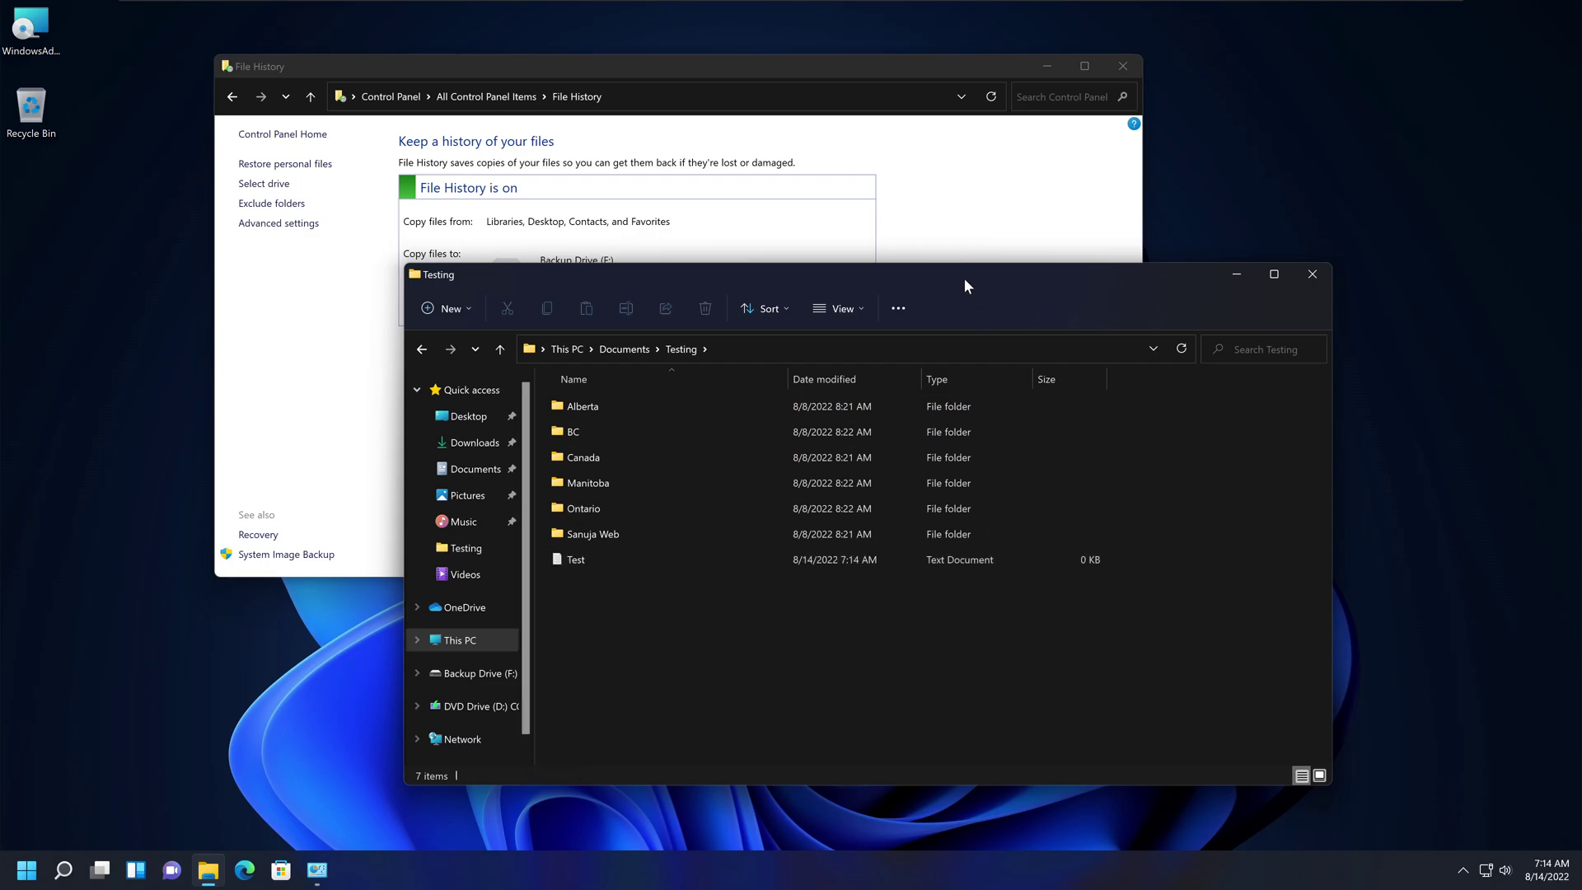
Step: Run File History again to back up the new Test file, and return to the Testing folder in File Explorer
left_click(977, 228)
left_click(1193, 592)
left_click(975, 220)
left_click(515, 312)
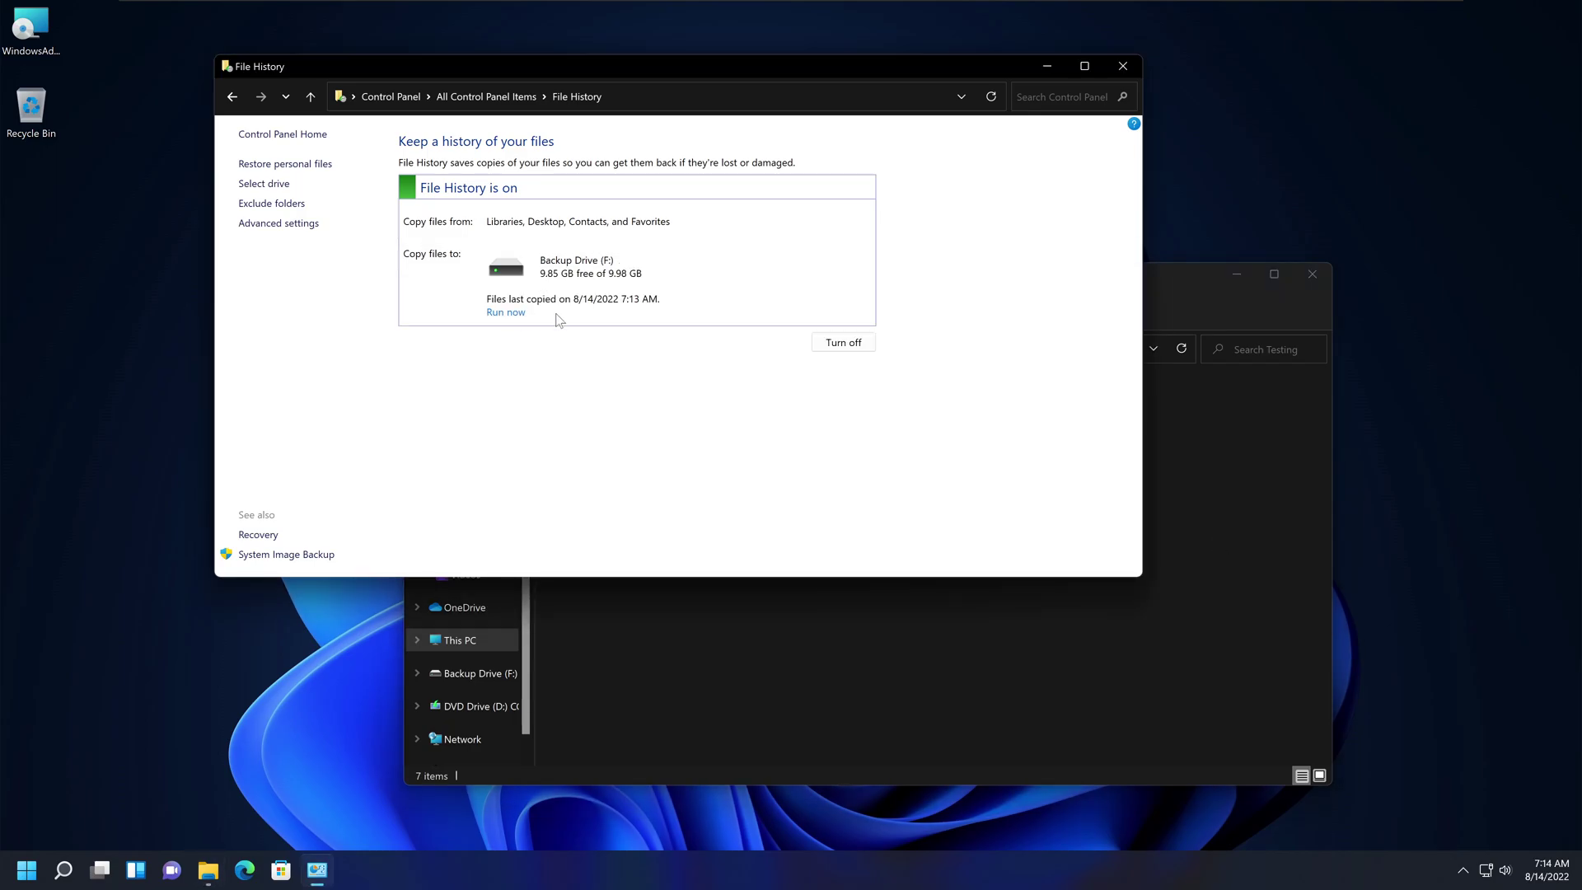
left_click(900, 659)
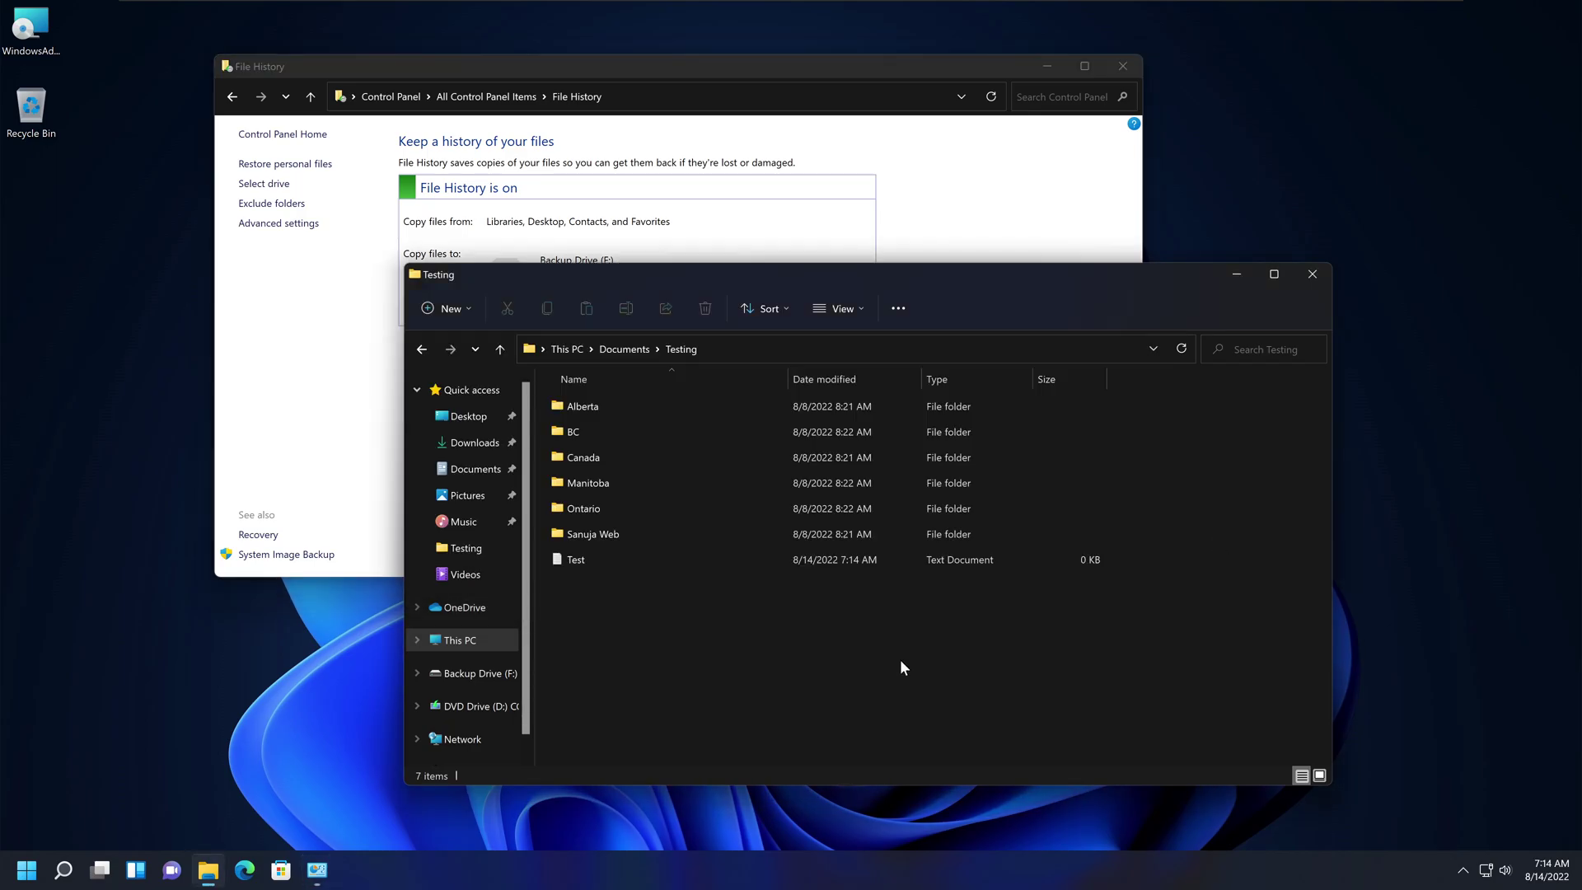
Step: Check the Testing folder's previous versions again for a version from the latest backup, and close its properties
left_click(639, 348)
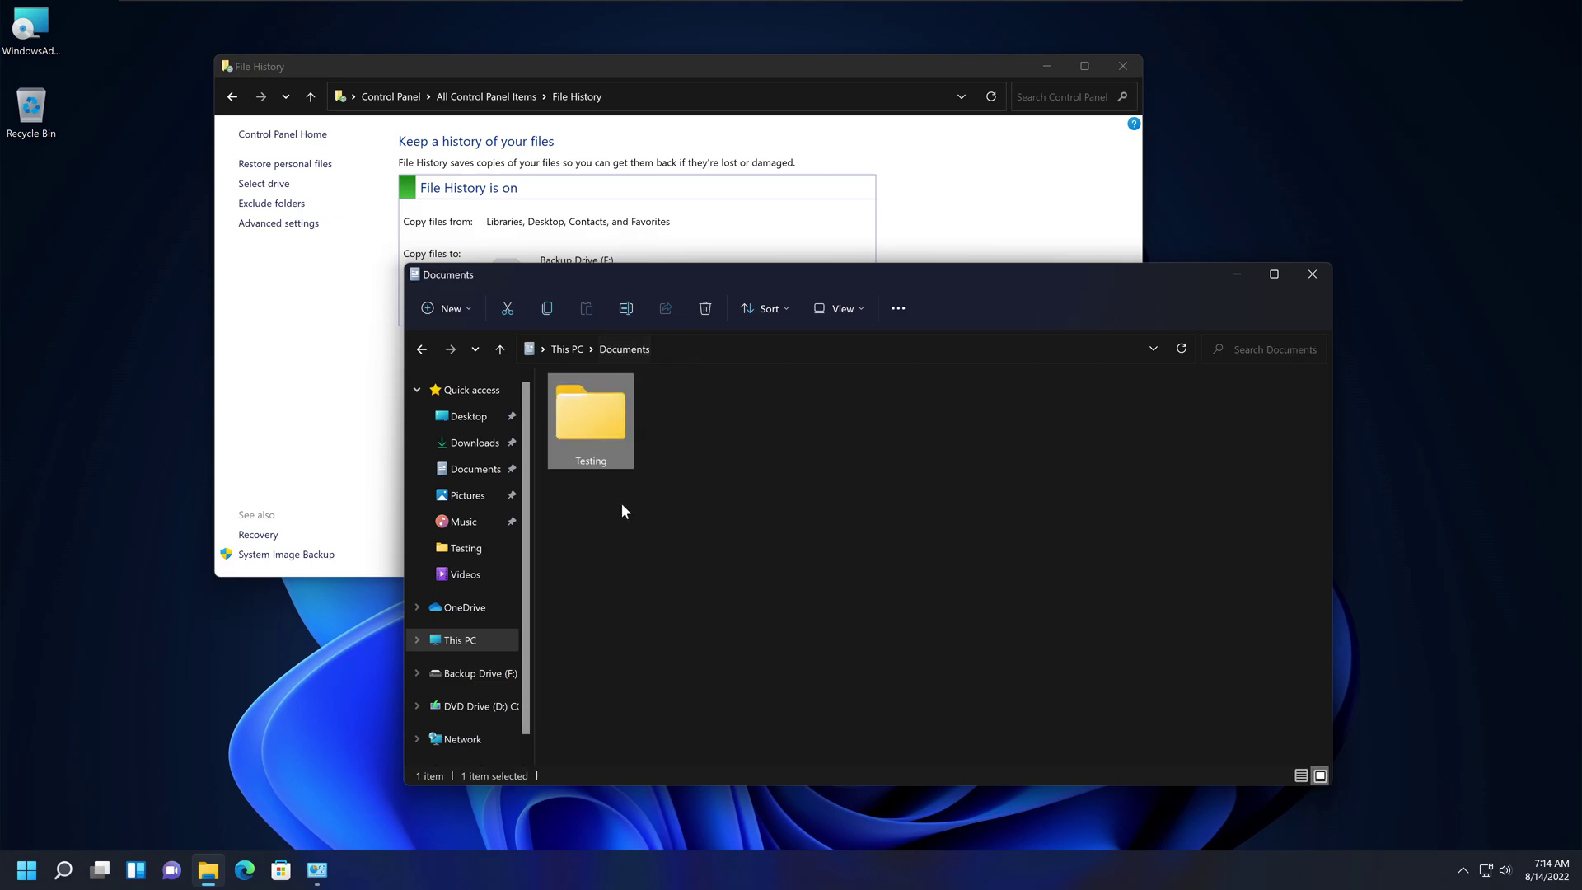
right_click(587, 419)
left_click(619, 734)
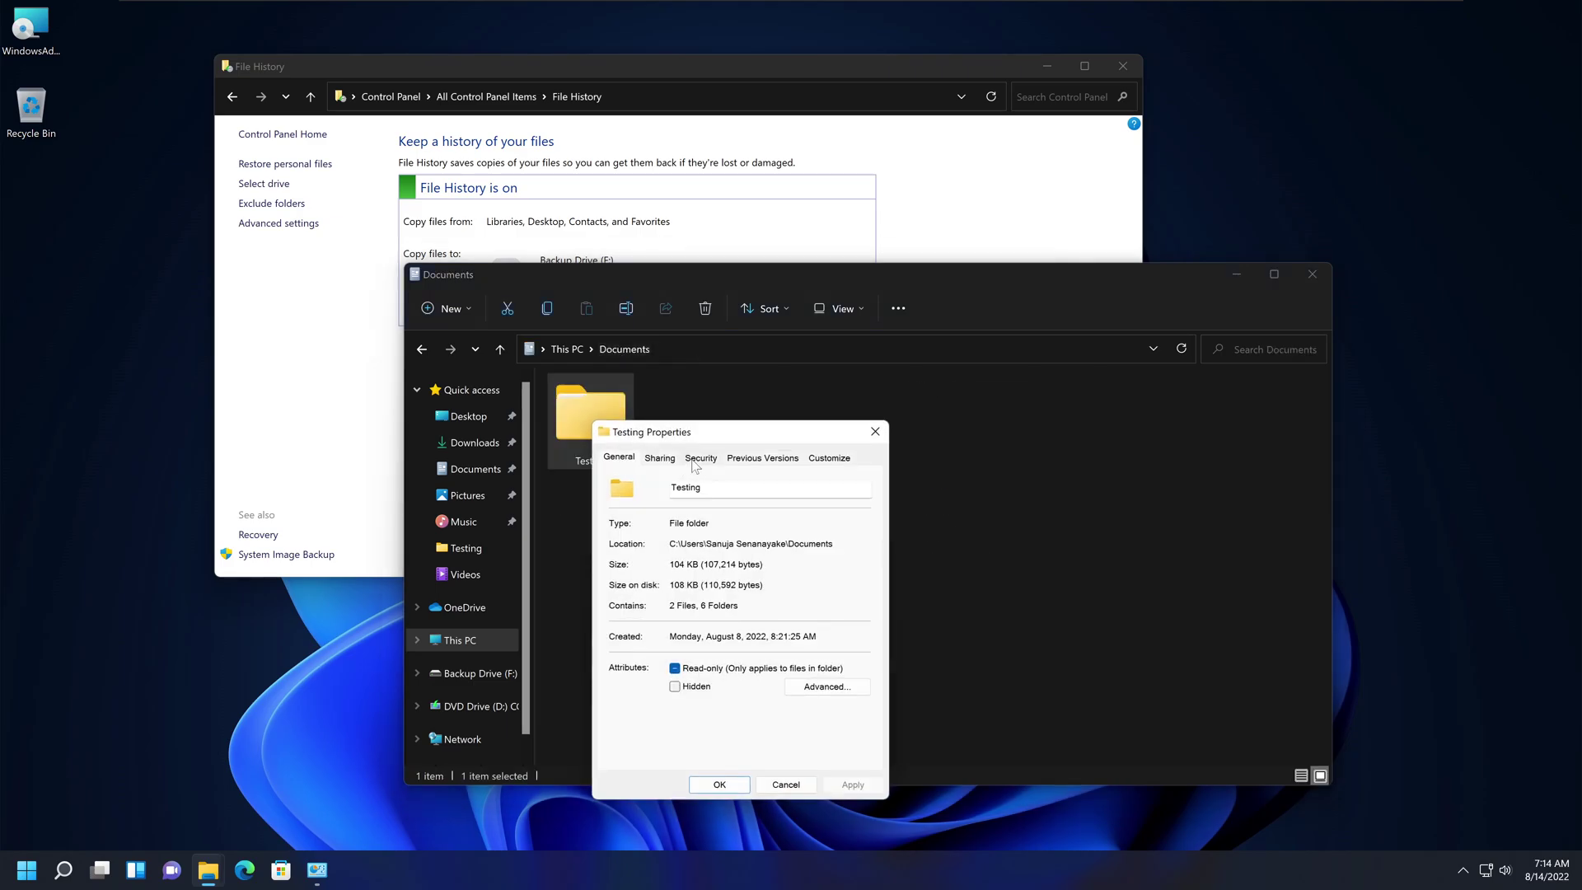
left_click(763, 458)
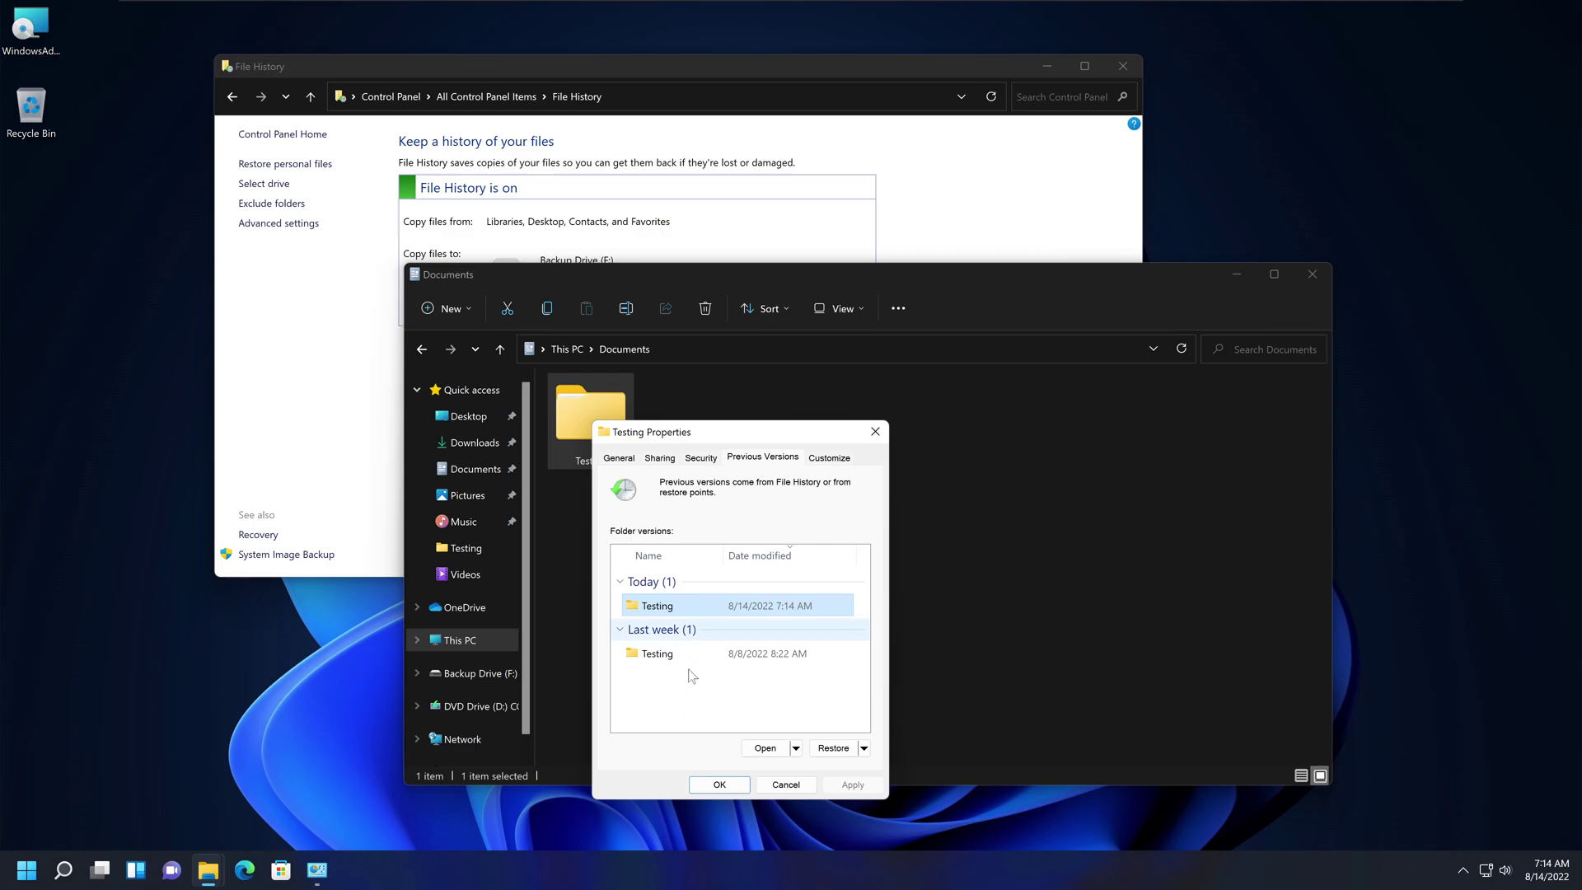
left_click(874, 431)
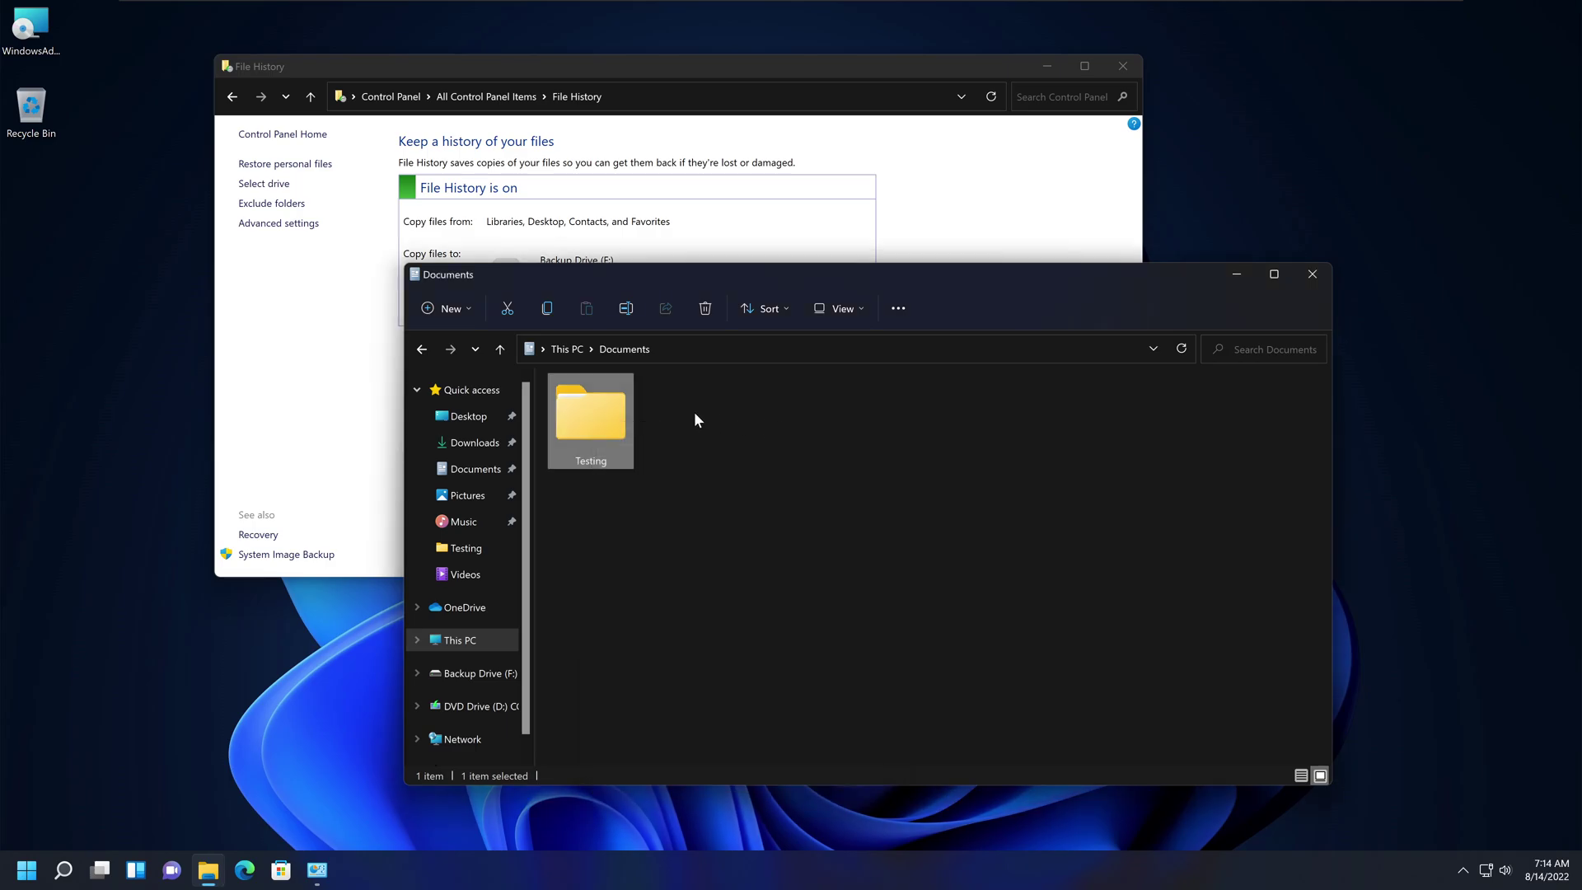
Step: Delete the Test text document from the Testing folder in Documents
left_click(579, 351)
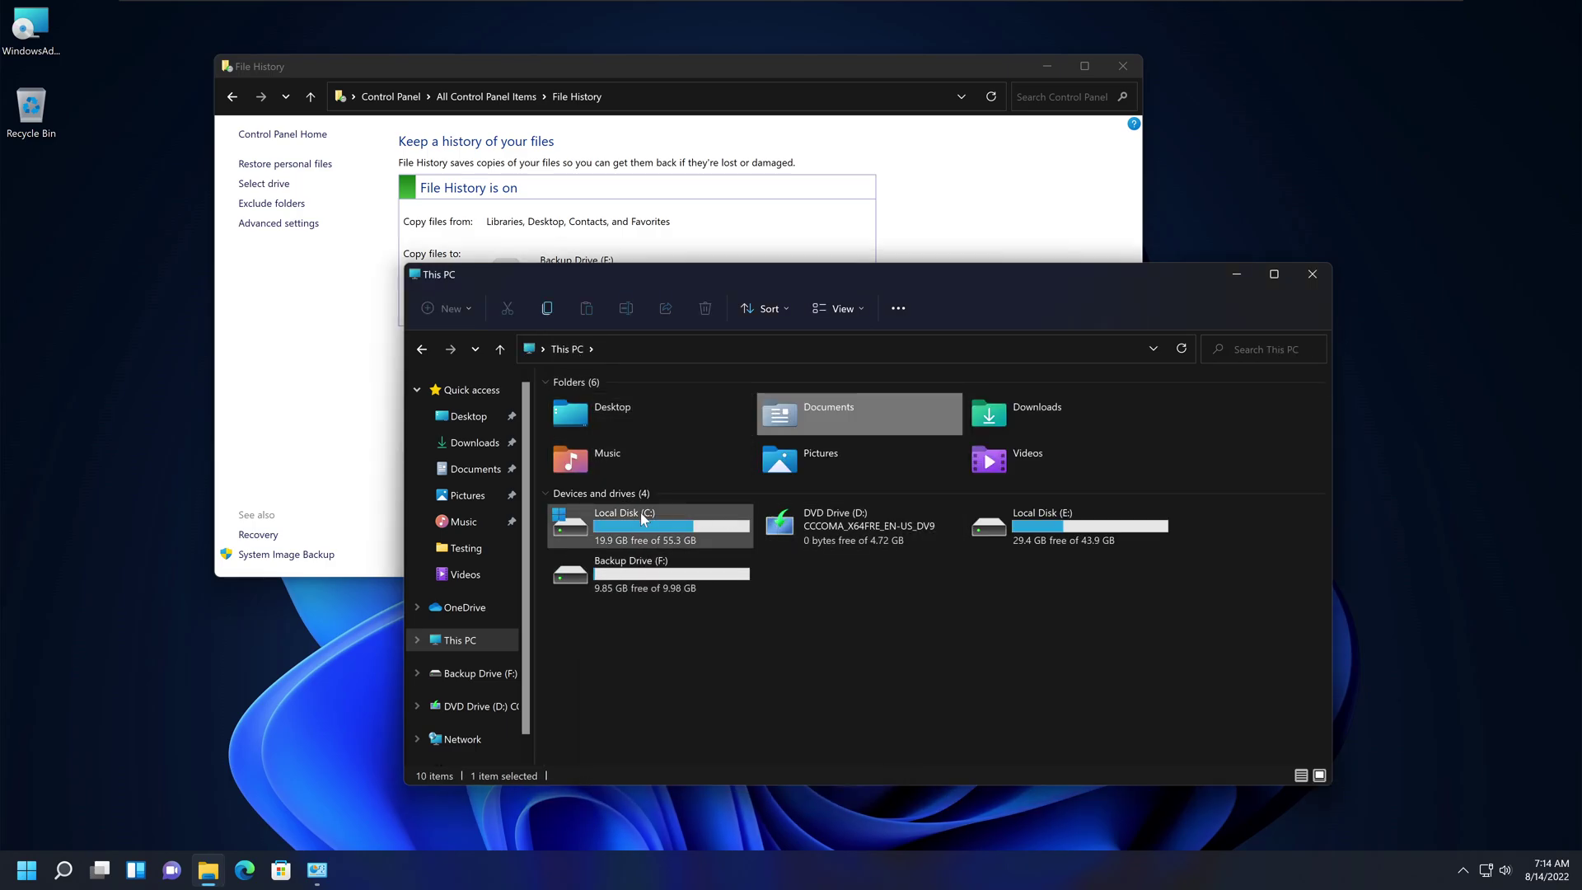
double_click(857, 411)
double_click(614, 423)
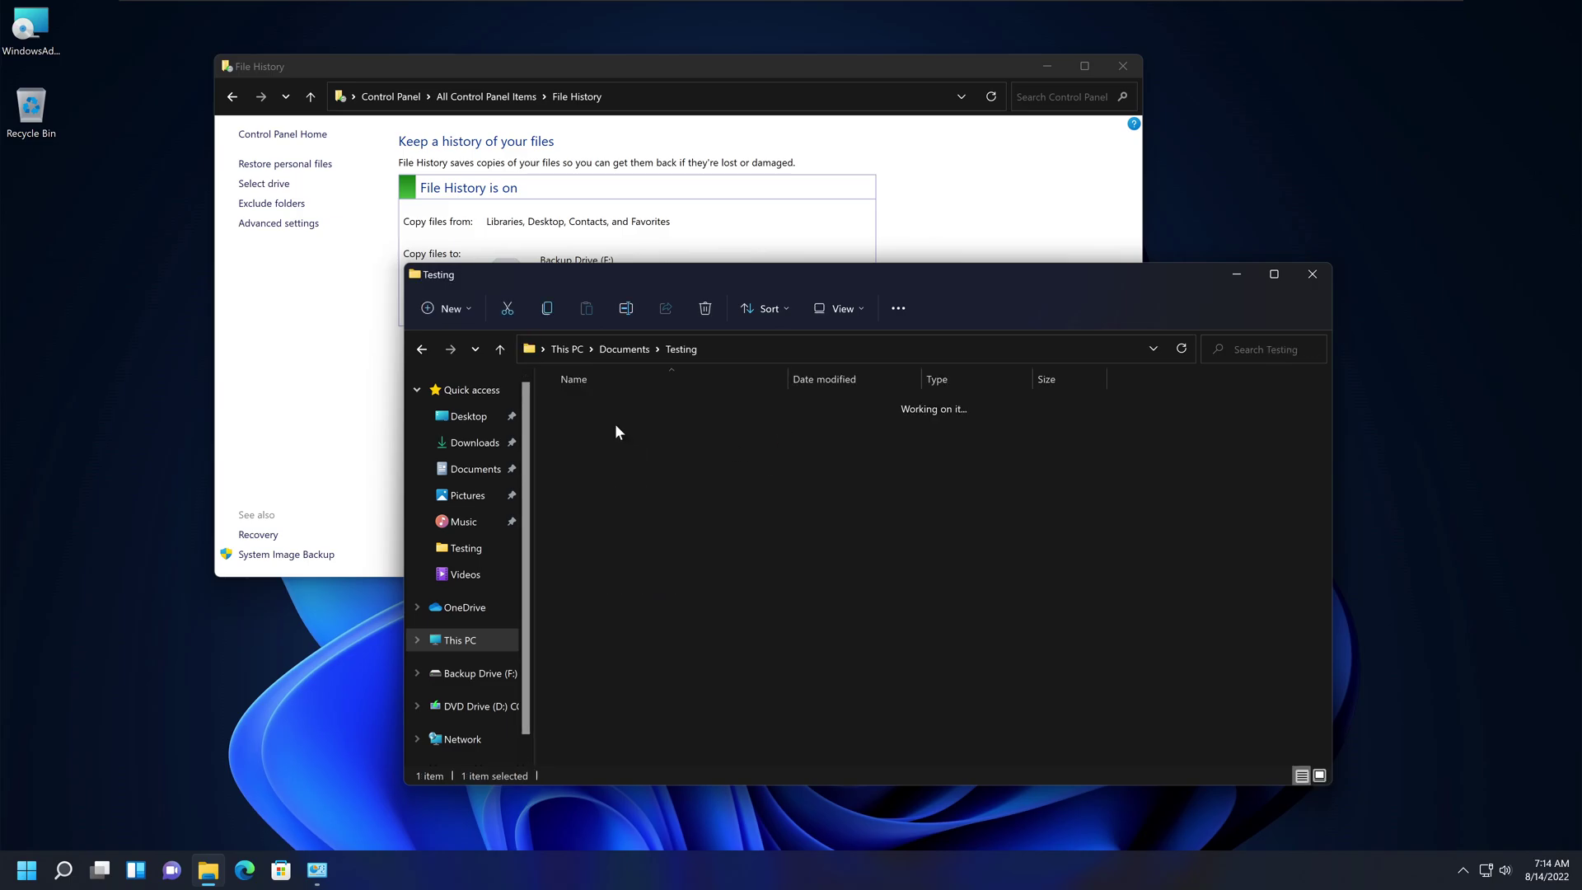
right_click(595, 558)
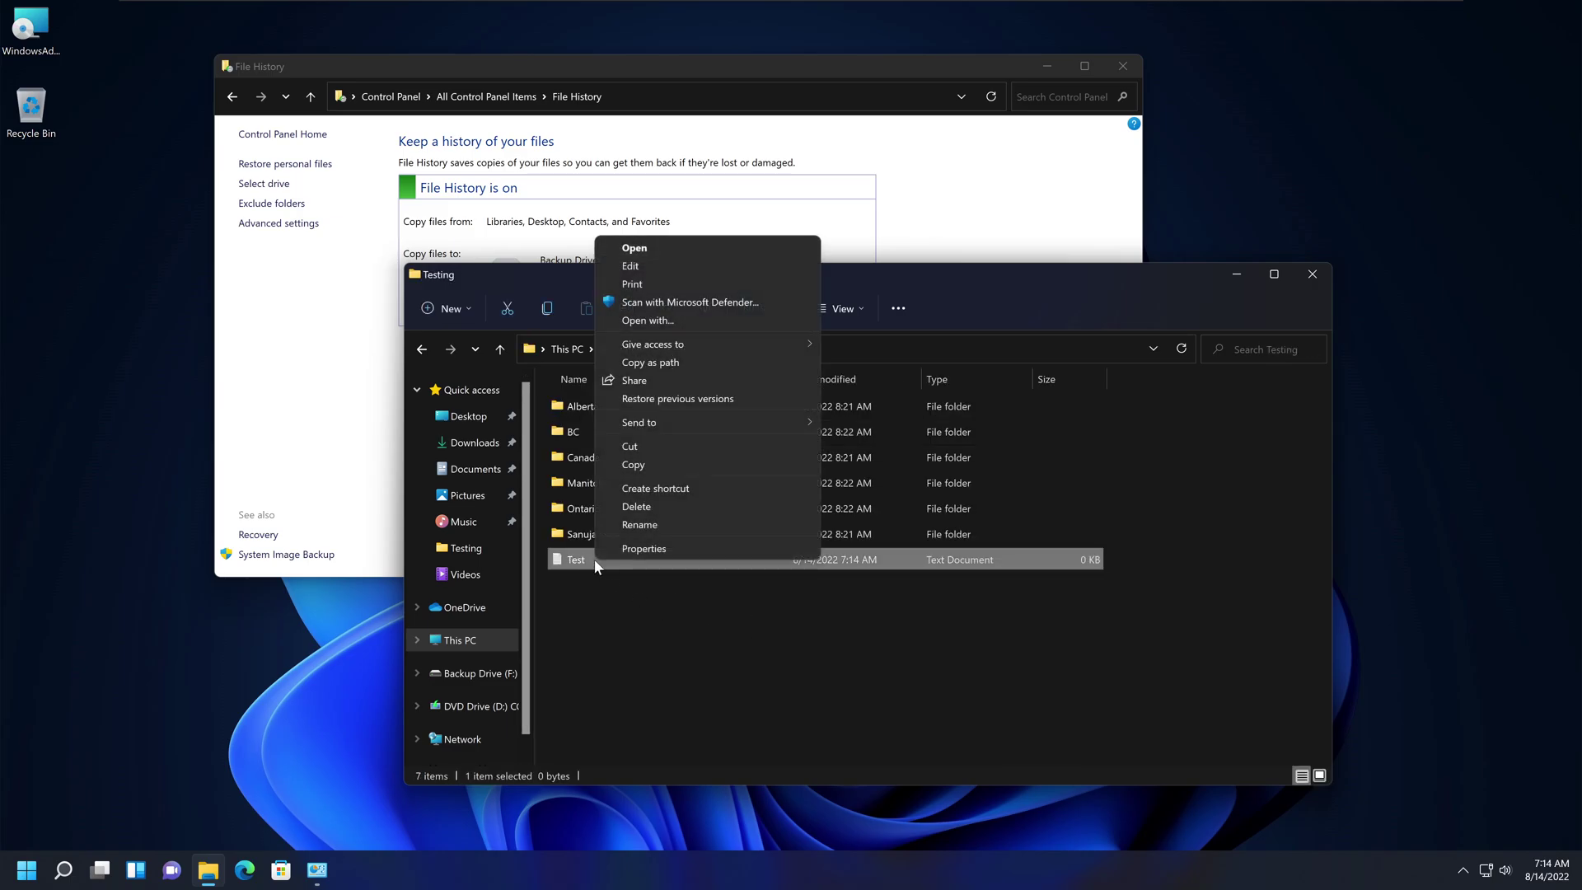
left_click(639, 507)
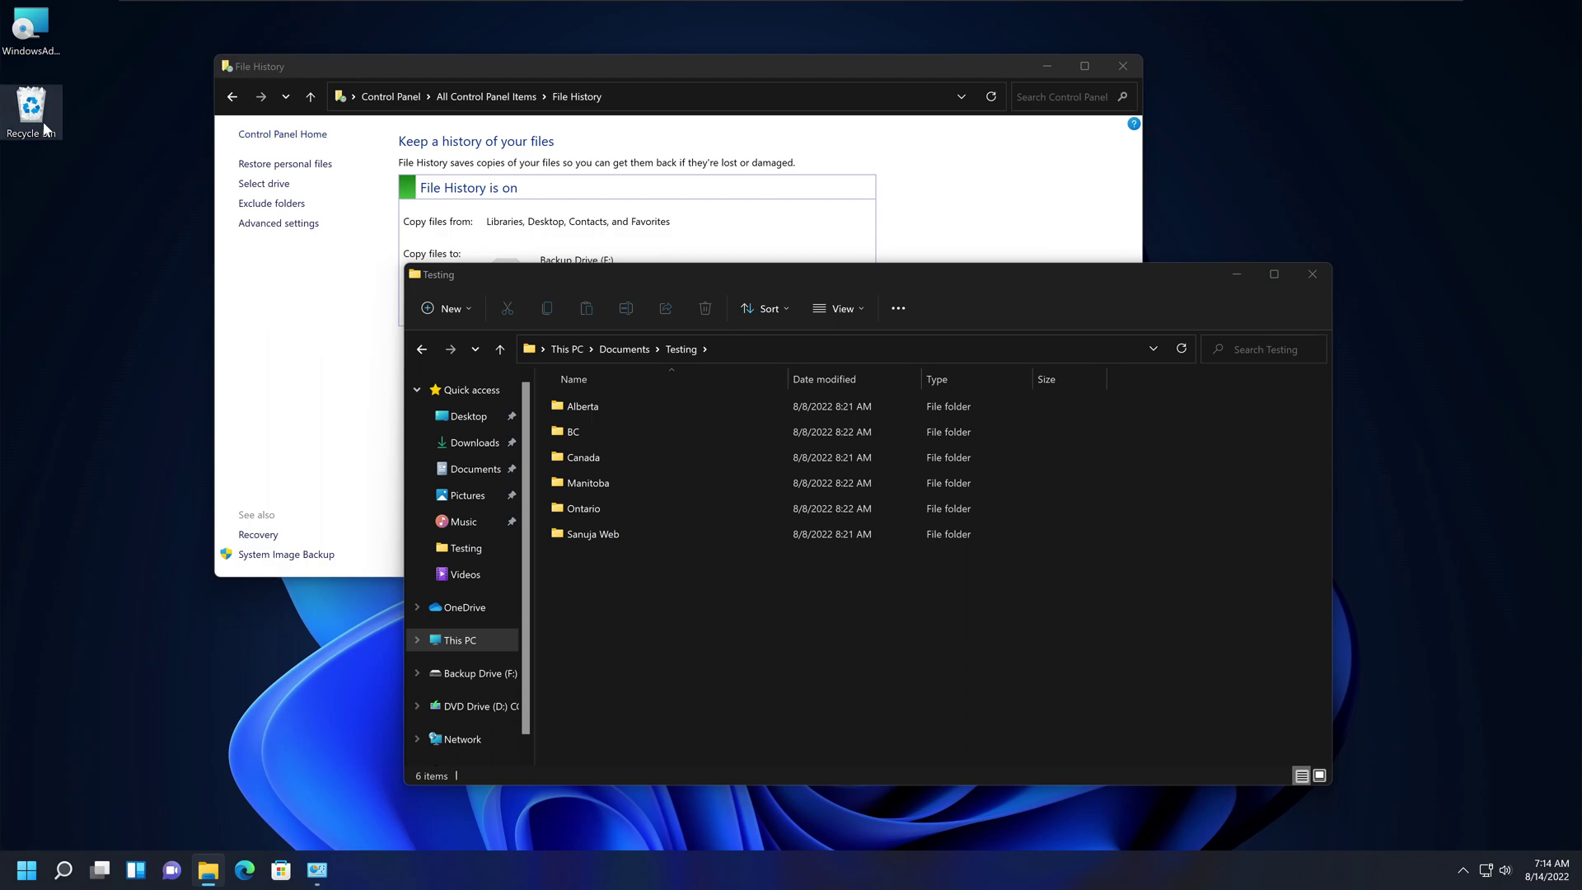
Step: Empty the Recycle Bin to permanently delete the Test text document
right_click(25, 105)
left_click(79, 131)
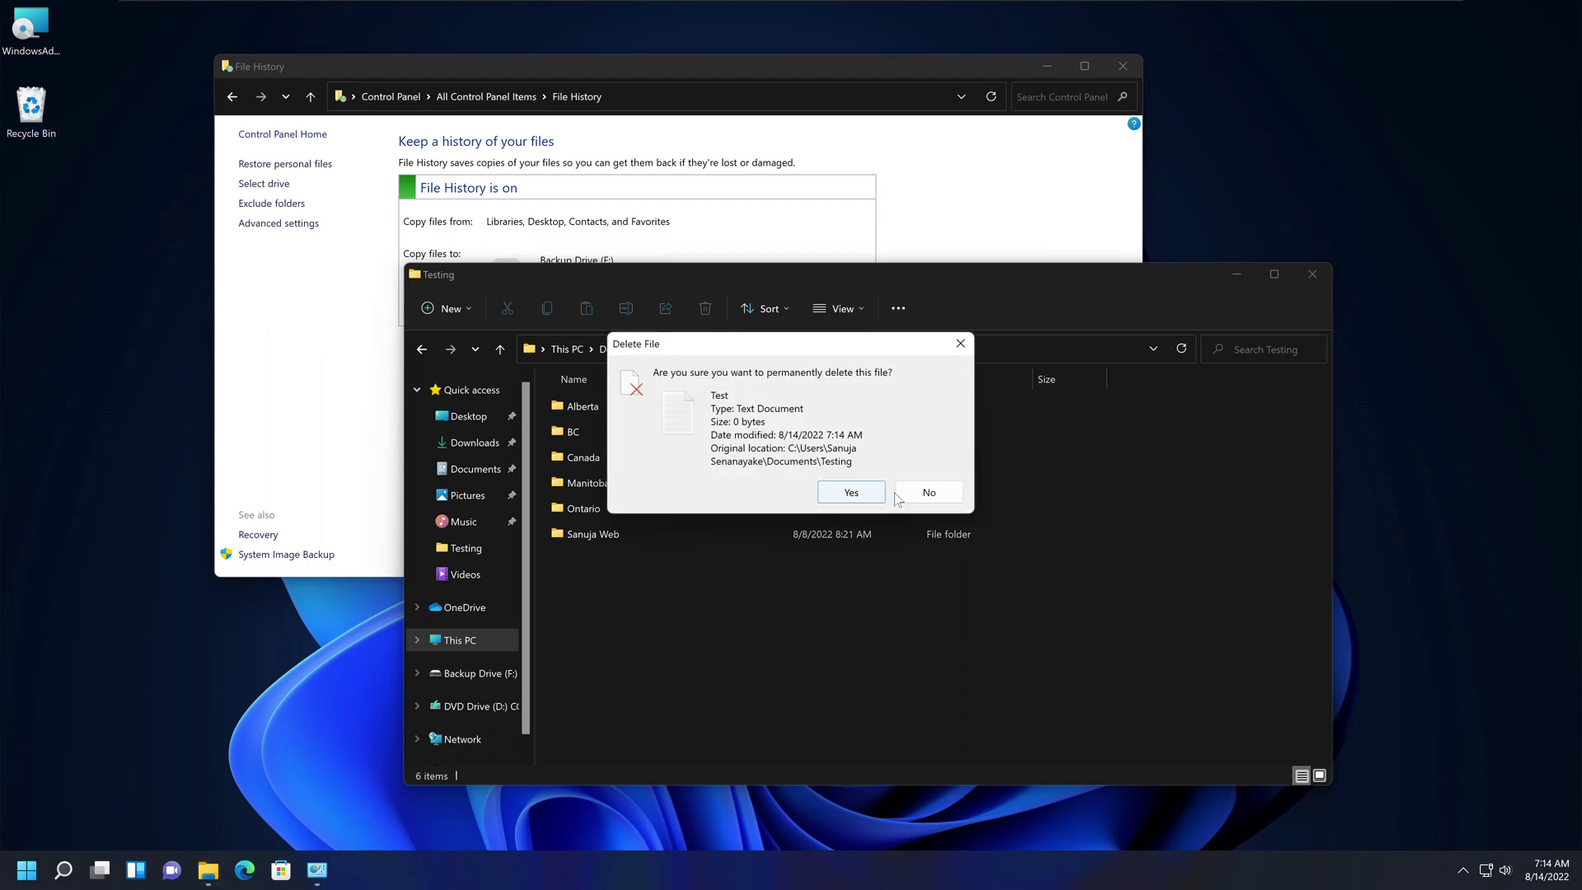
left_click(869, 491)
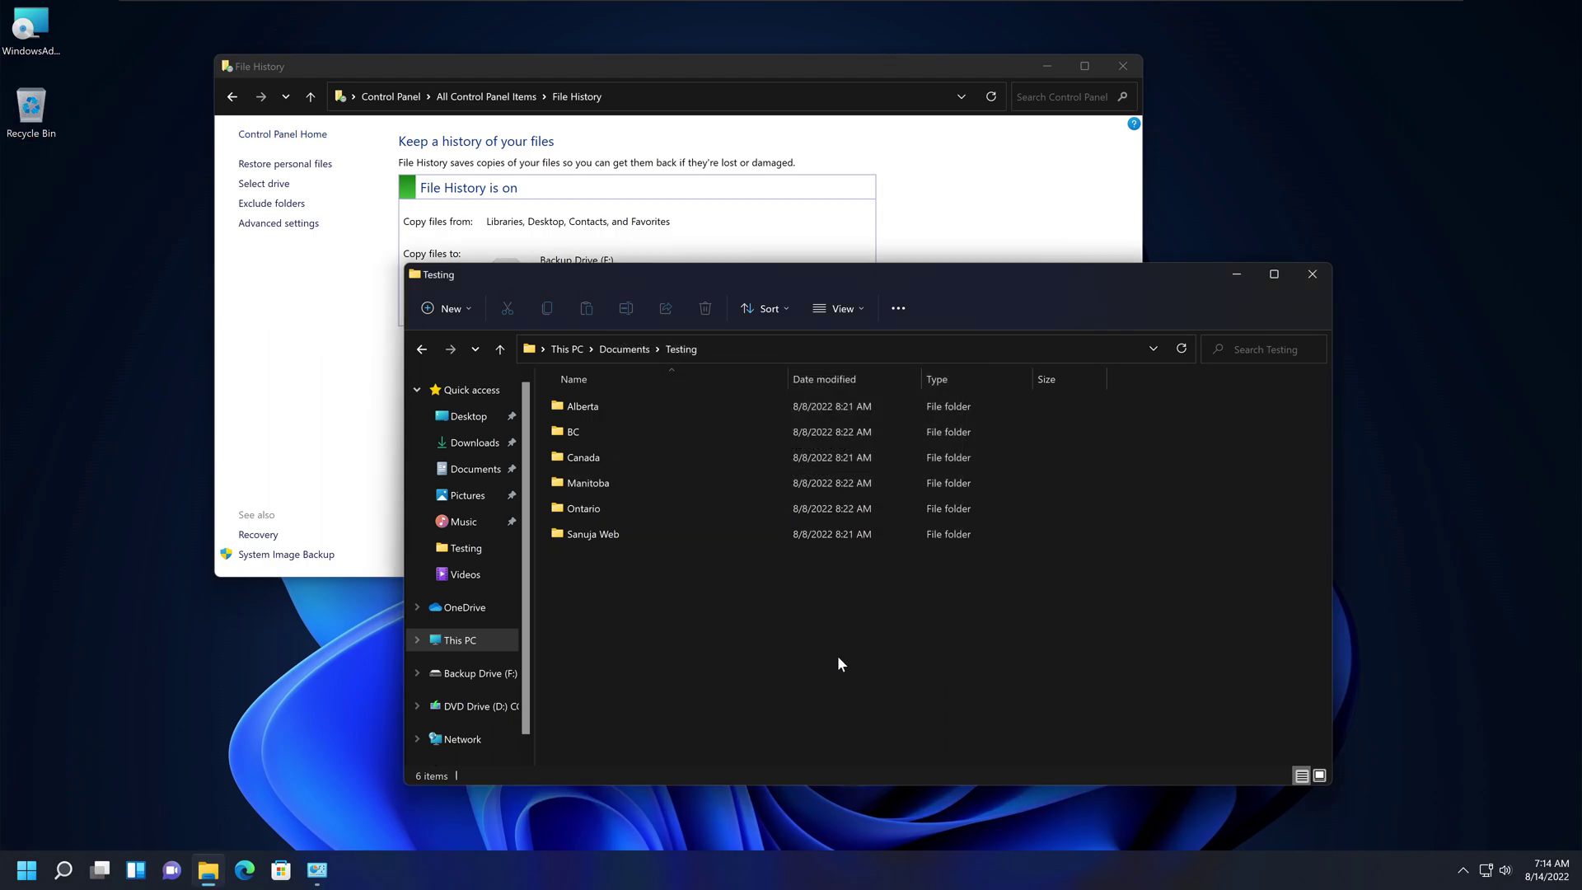
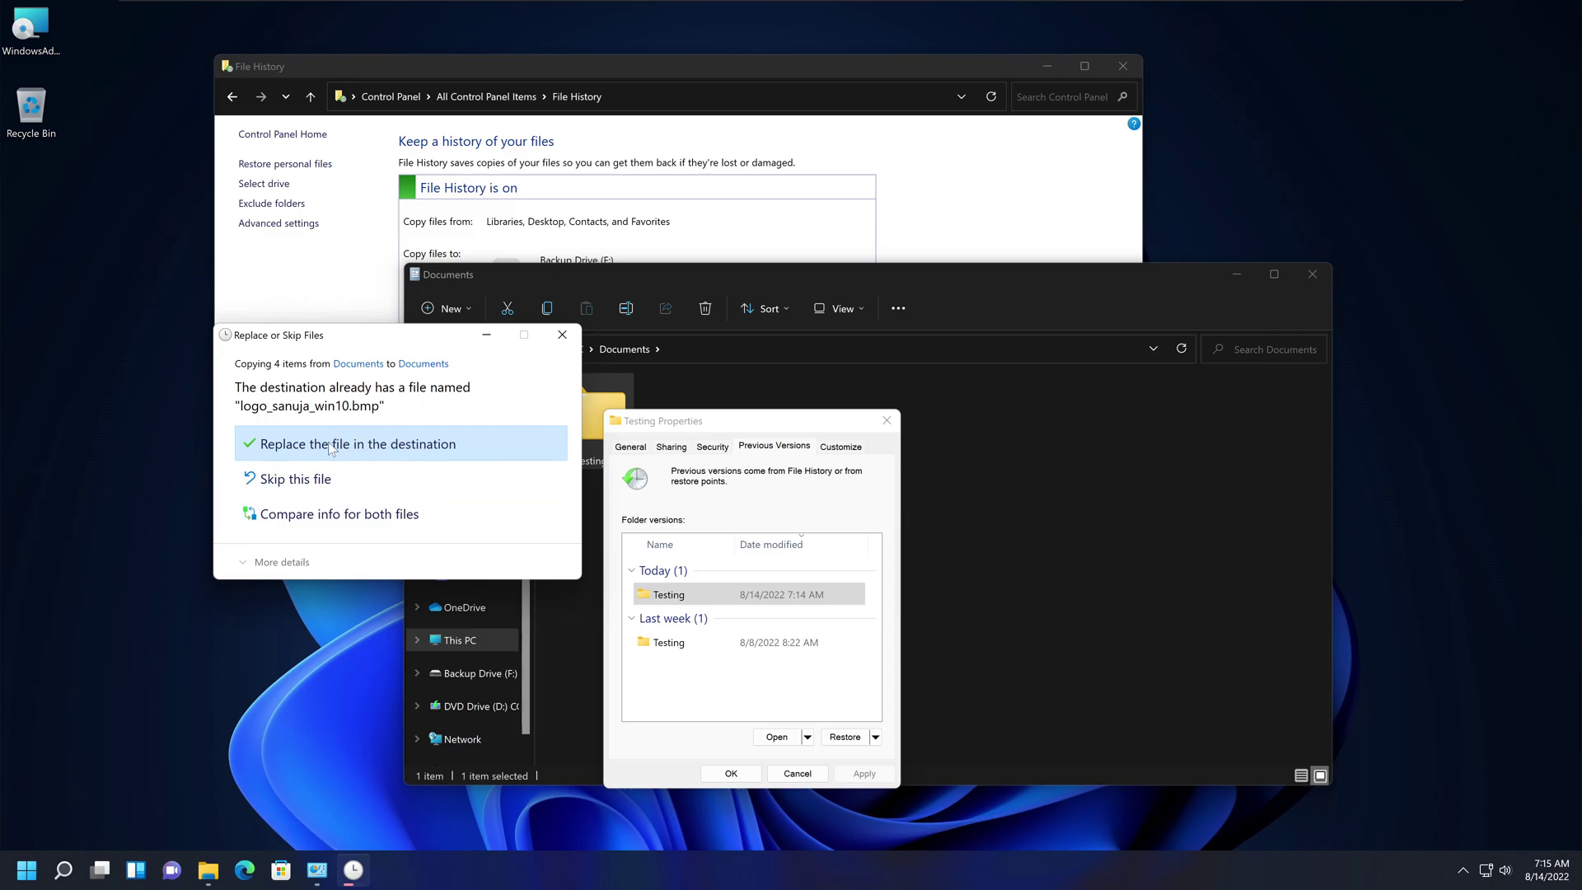
Step: Restore the Testing folder from its 8/14/2022 7:14 AM version, replacing existing files, and check the recovered Test document in the restored folder
left_click(388, 450)
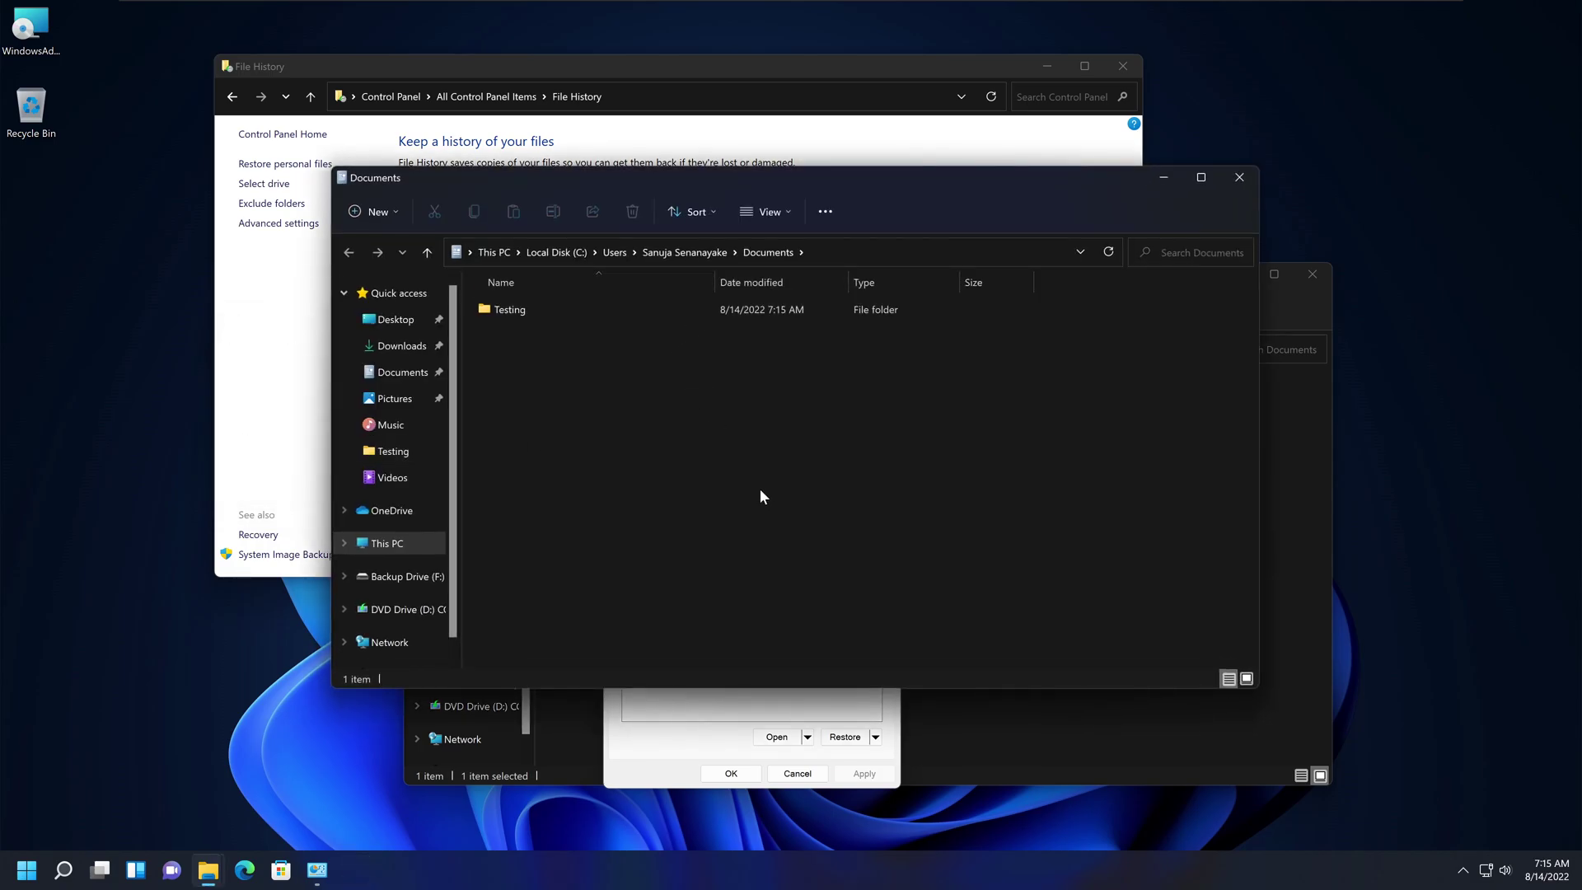
left_click_drag(888, 178, 897, 202)
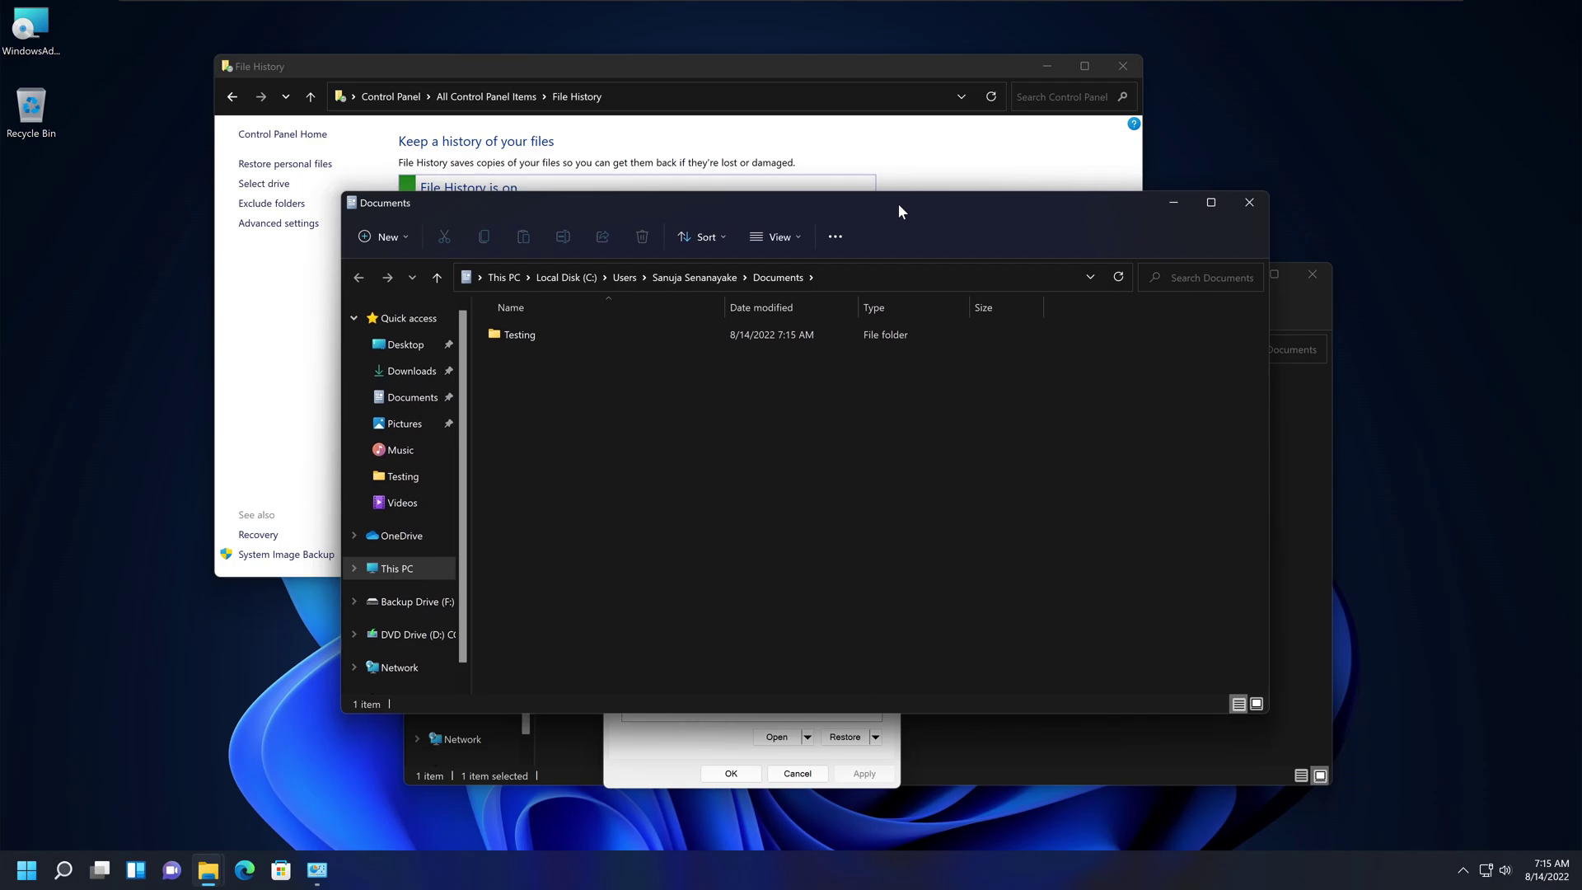
double_click(519, 335)
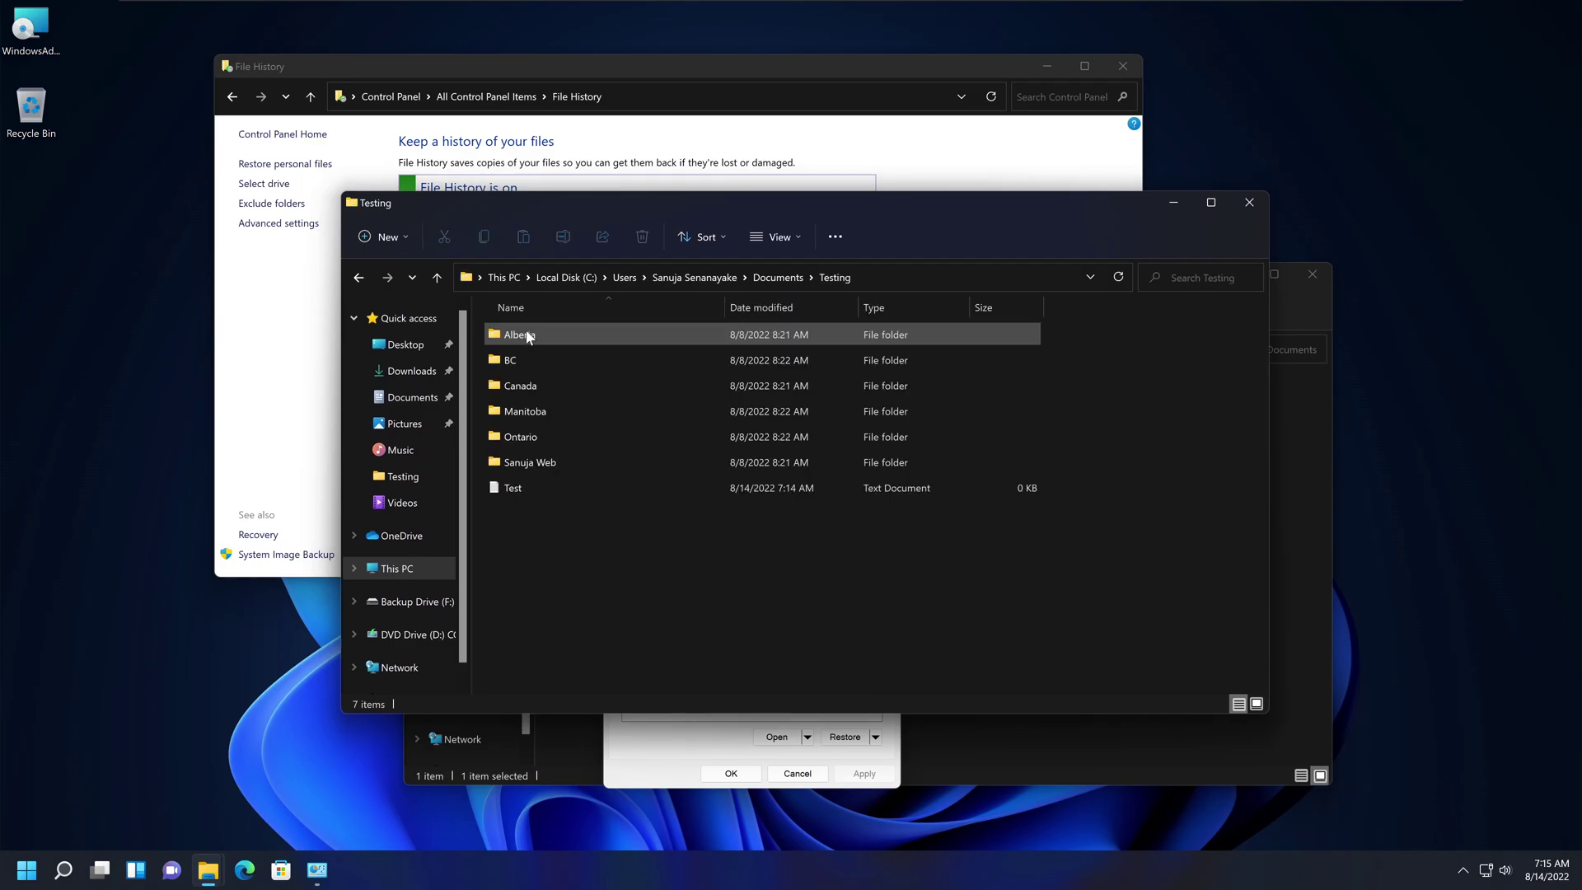
left_click(538, 493)
double_click(537, 492)
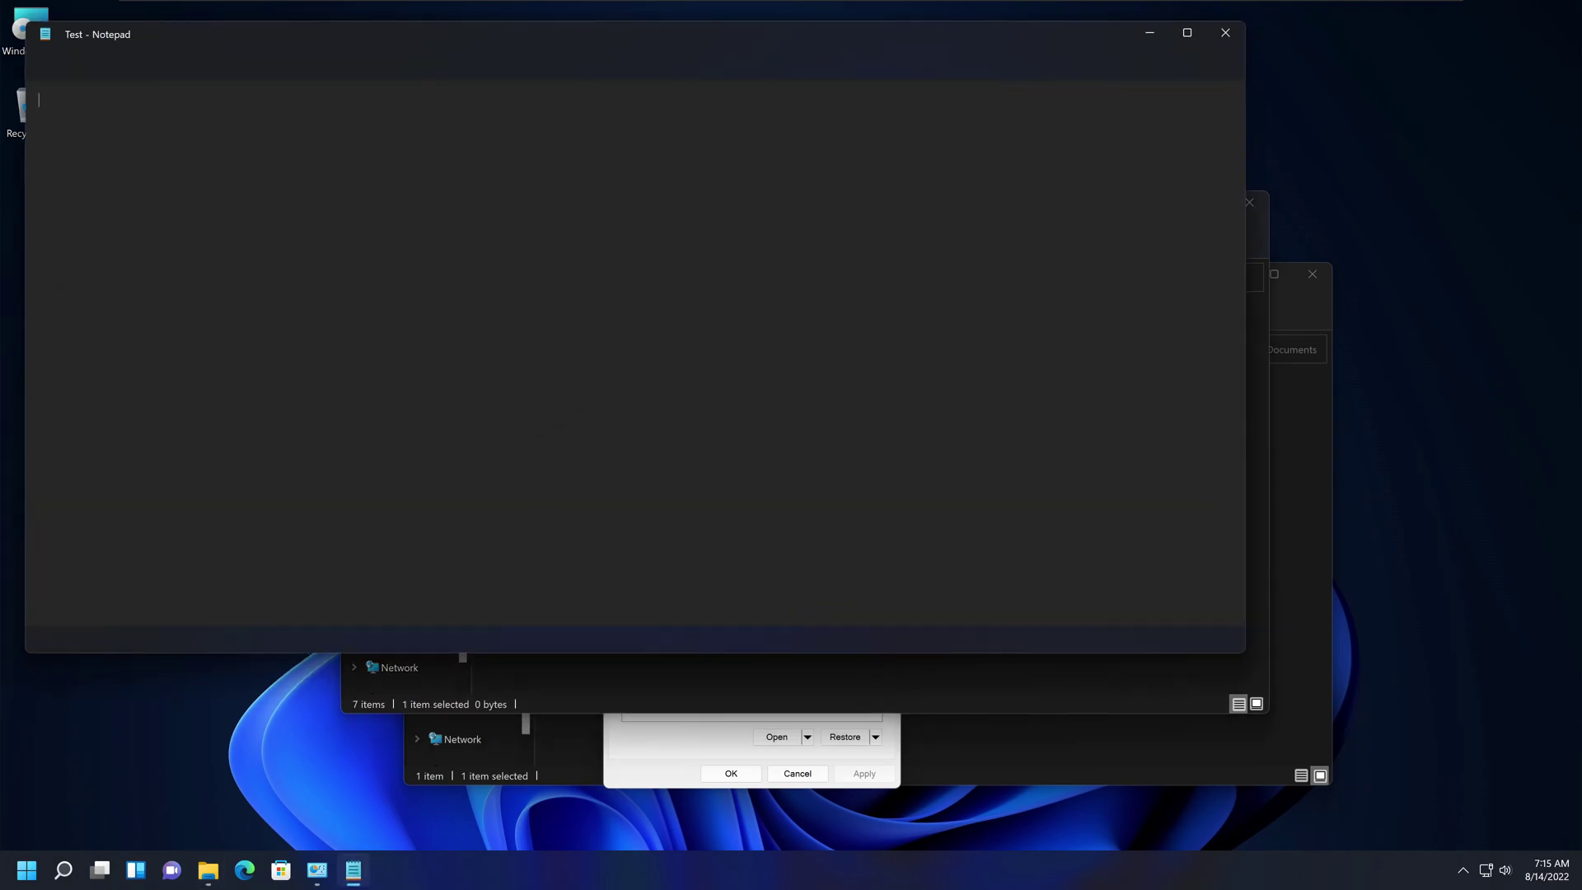
left_click(1209, 33)
left_click(1249, 202)
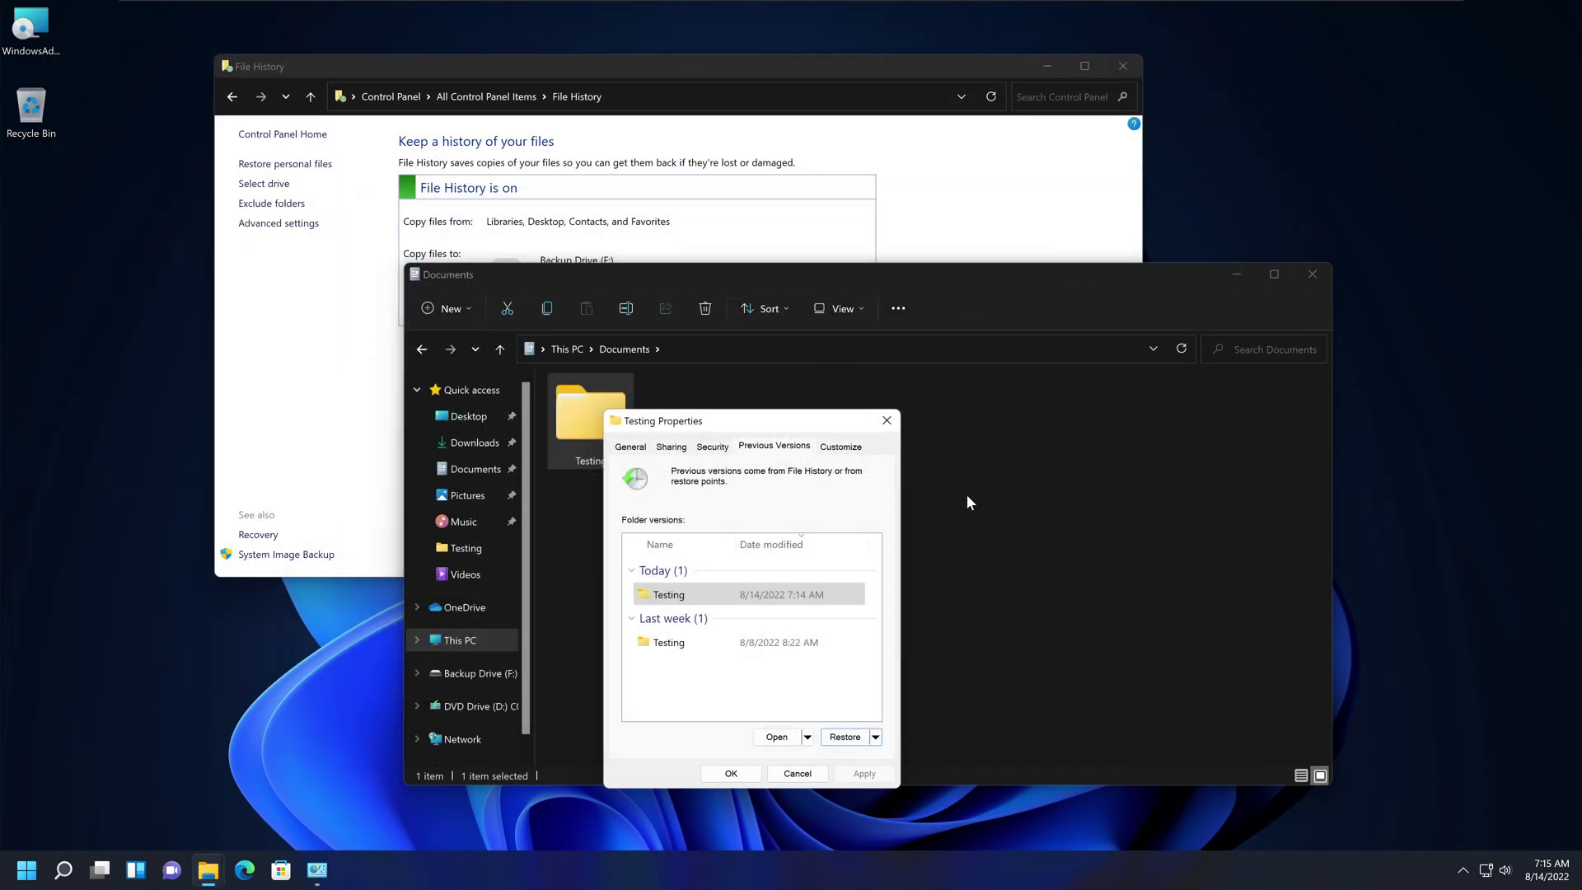
Step: Close the Testing folder's properties and view the restored Test document from the original Documents window
left_click(886, 421)
double_click(583, 410)
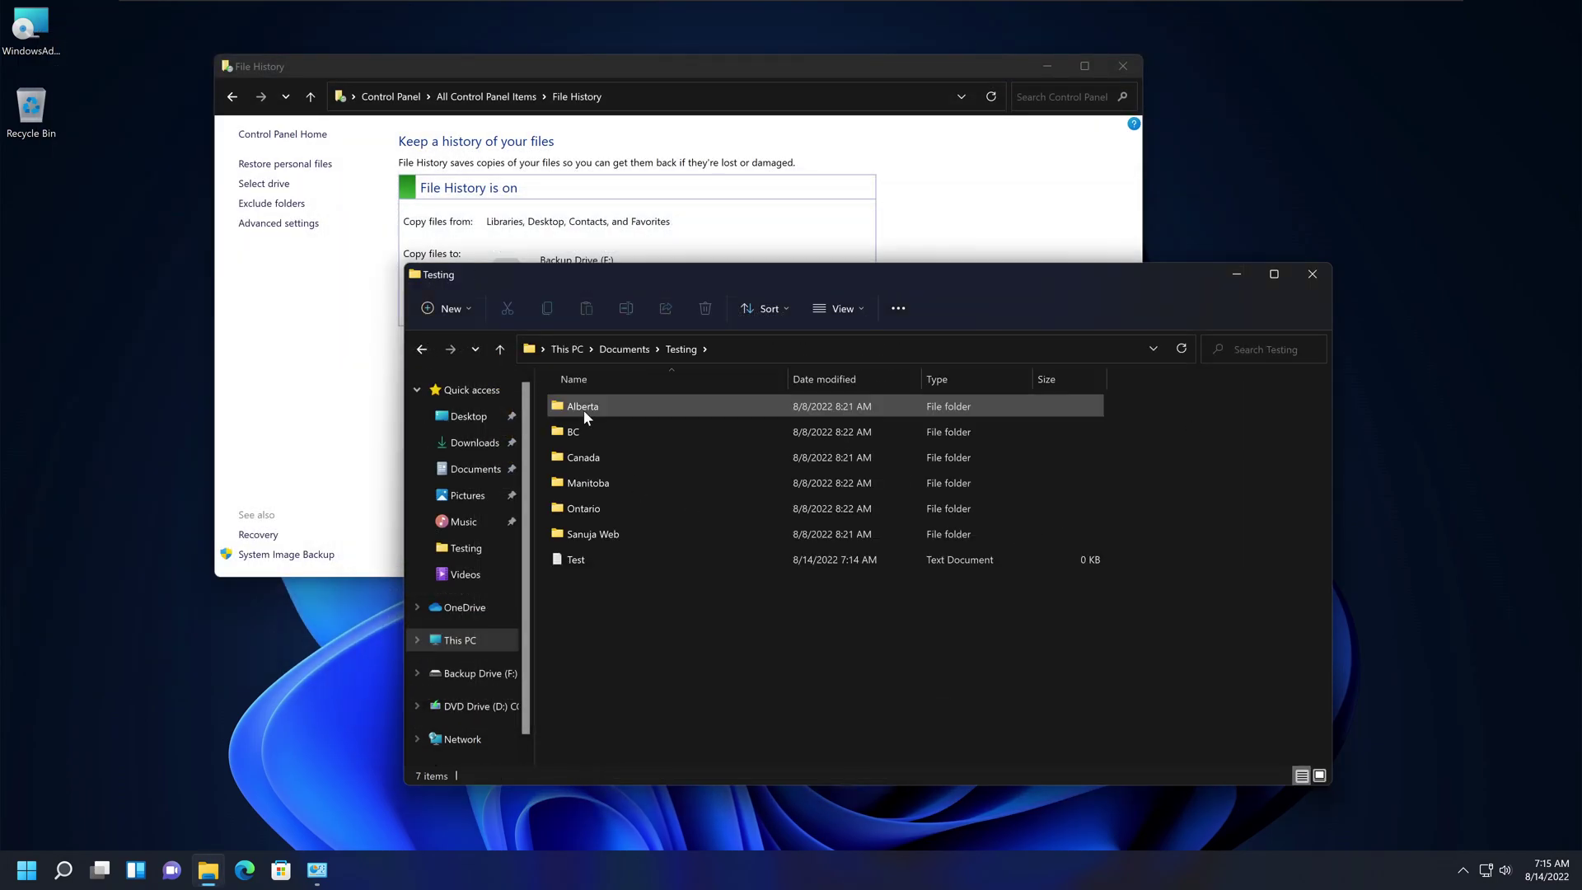
left_click(590, 562)
double_click(590, 562)
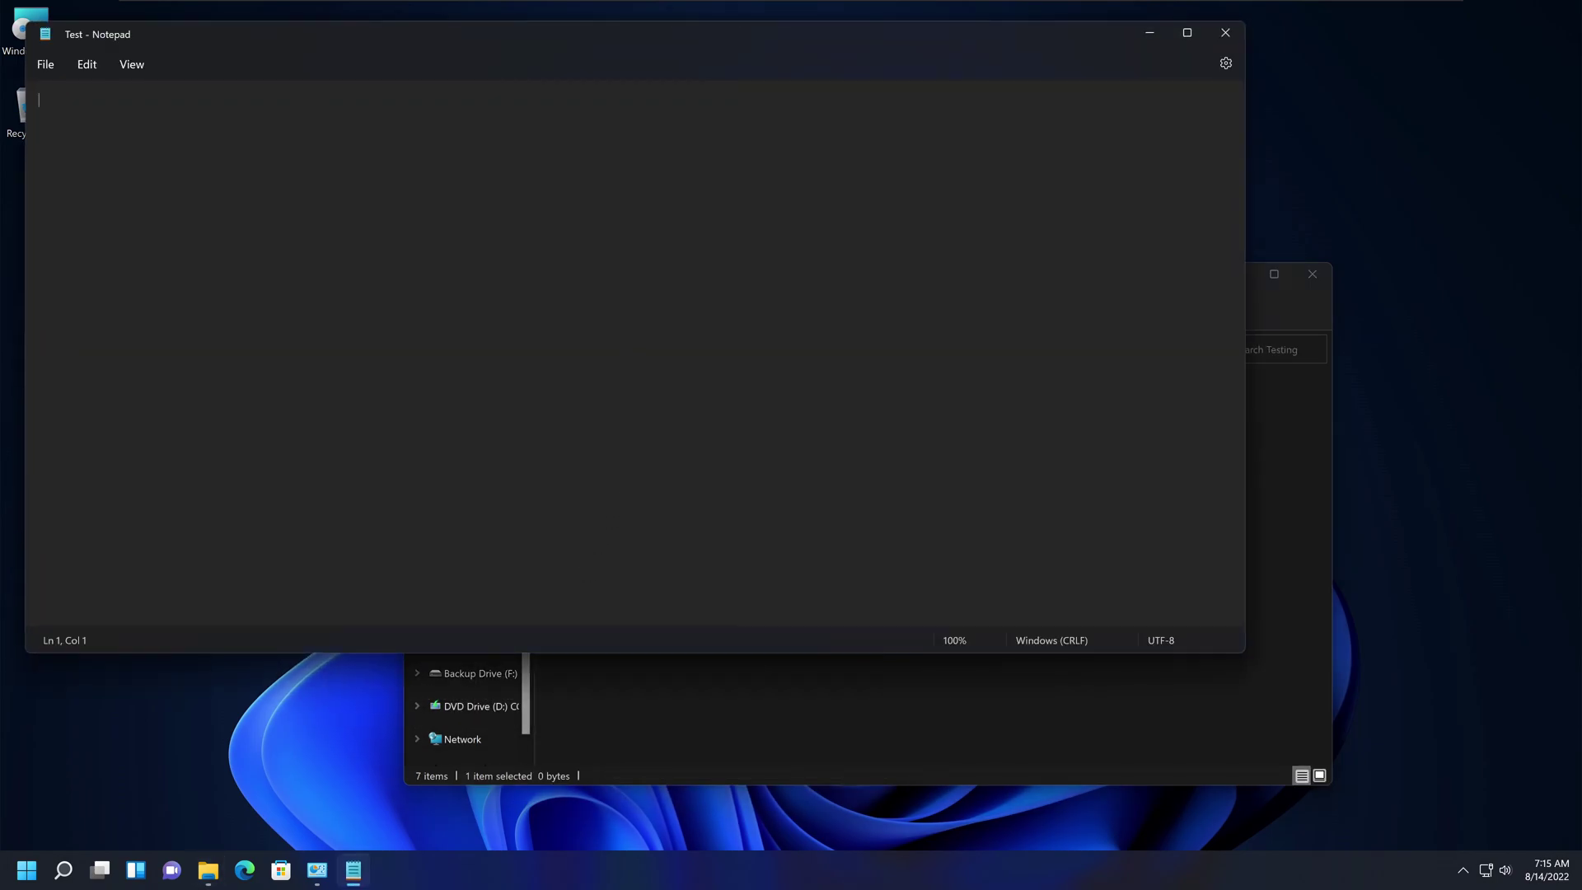
left_click(1215, 38)
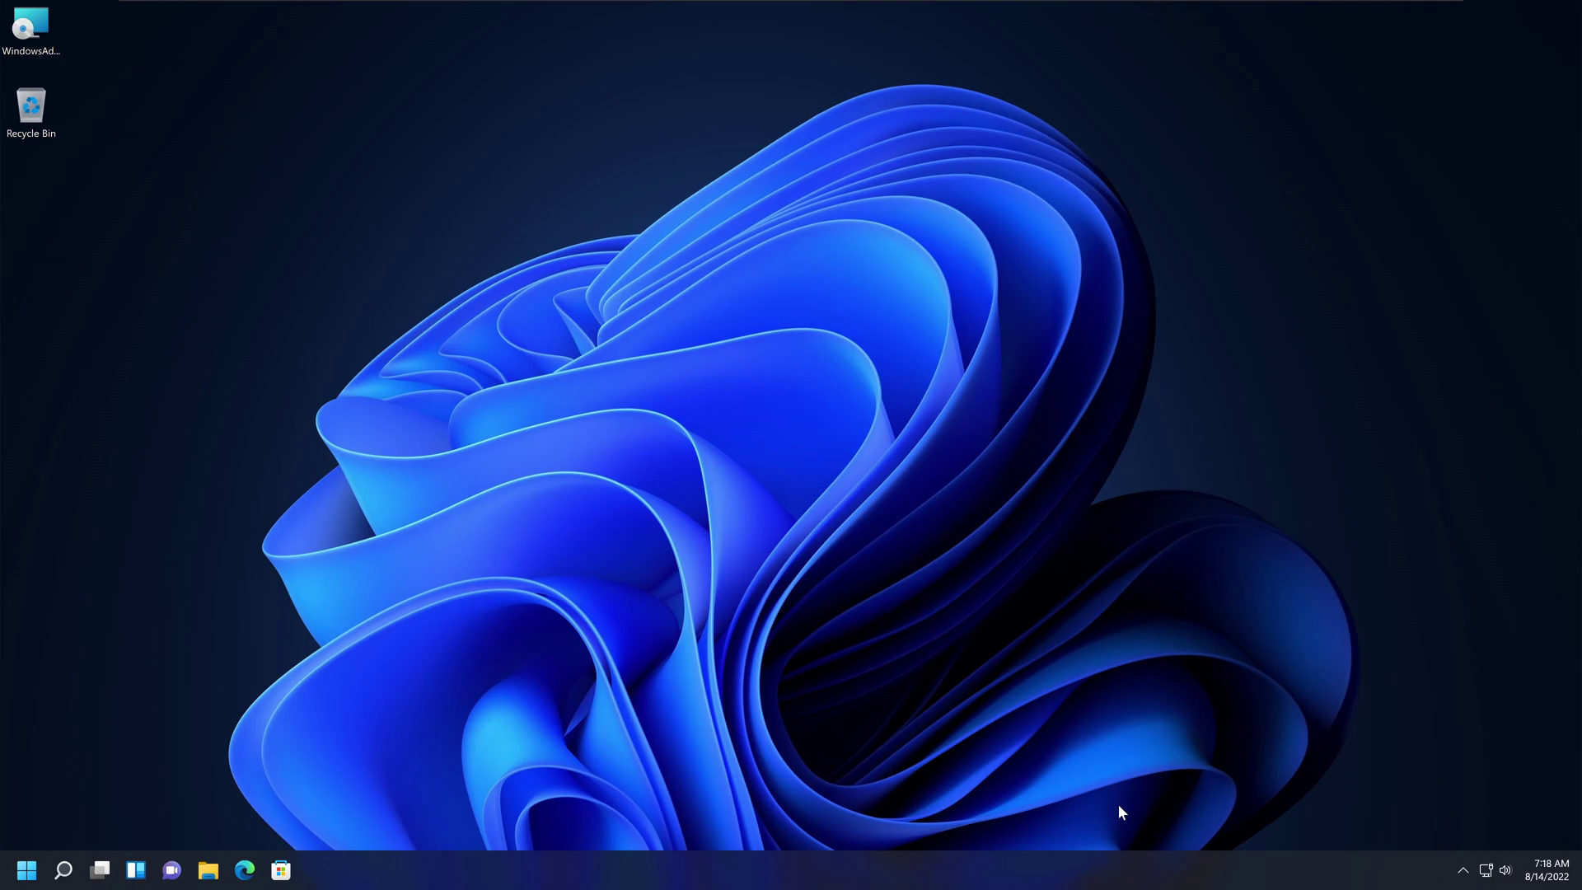
Step: Open File History from Control Panel to review its status and options, and close it
left_click(30, 869)
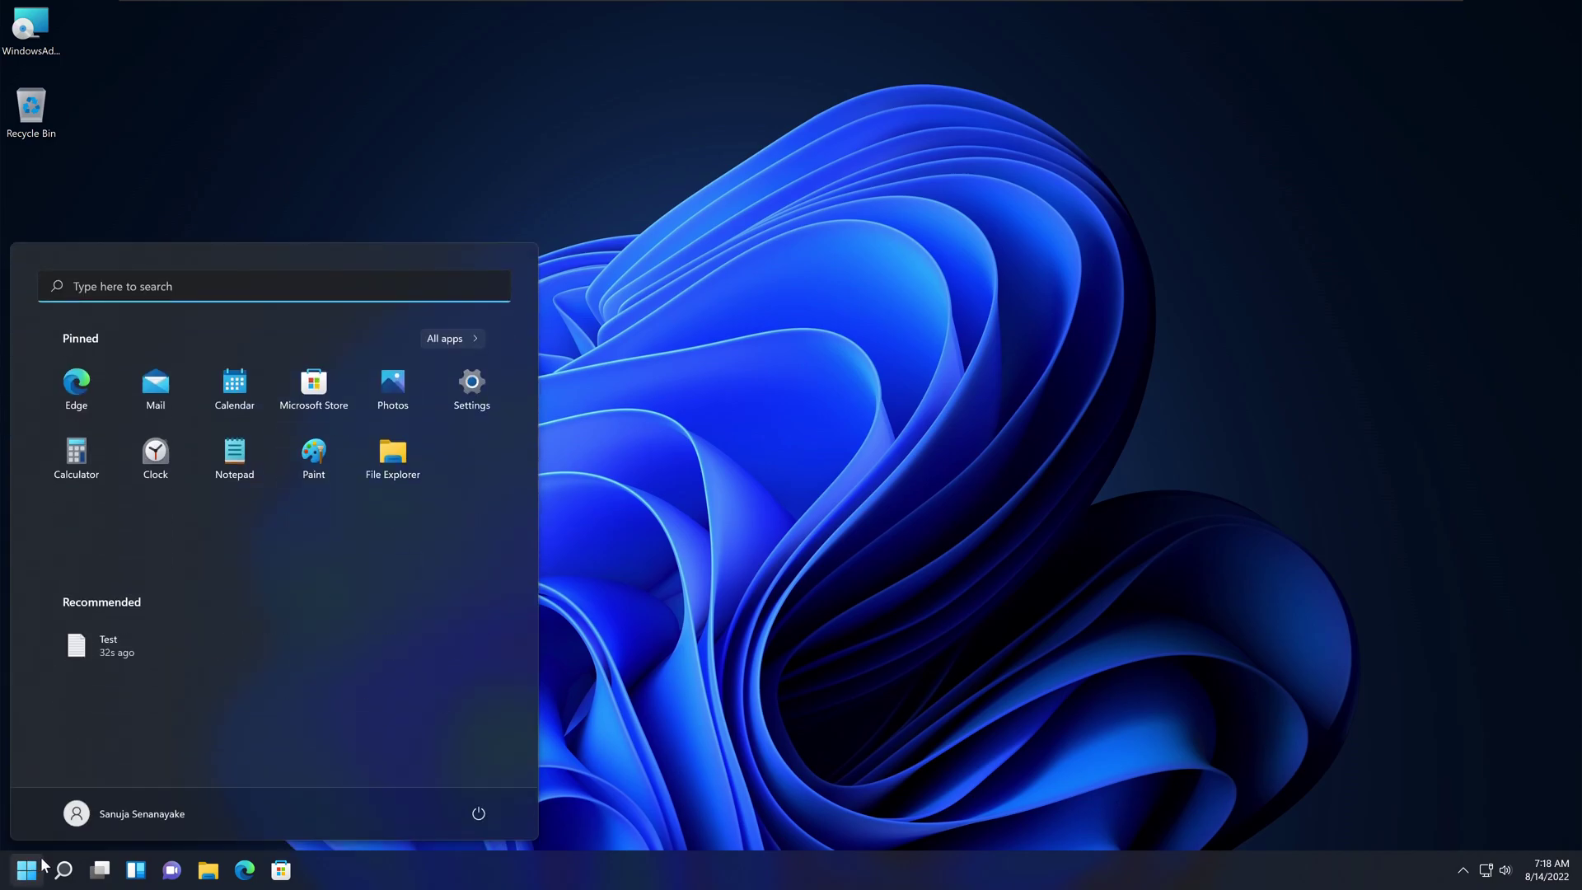
type("control")
left_click(153, 421)
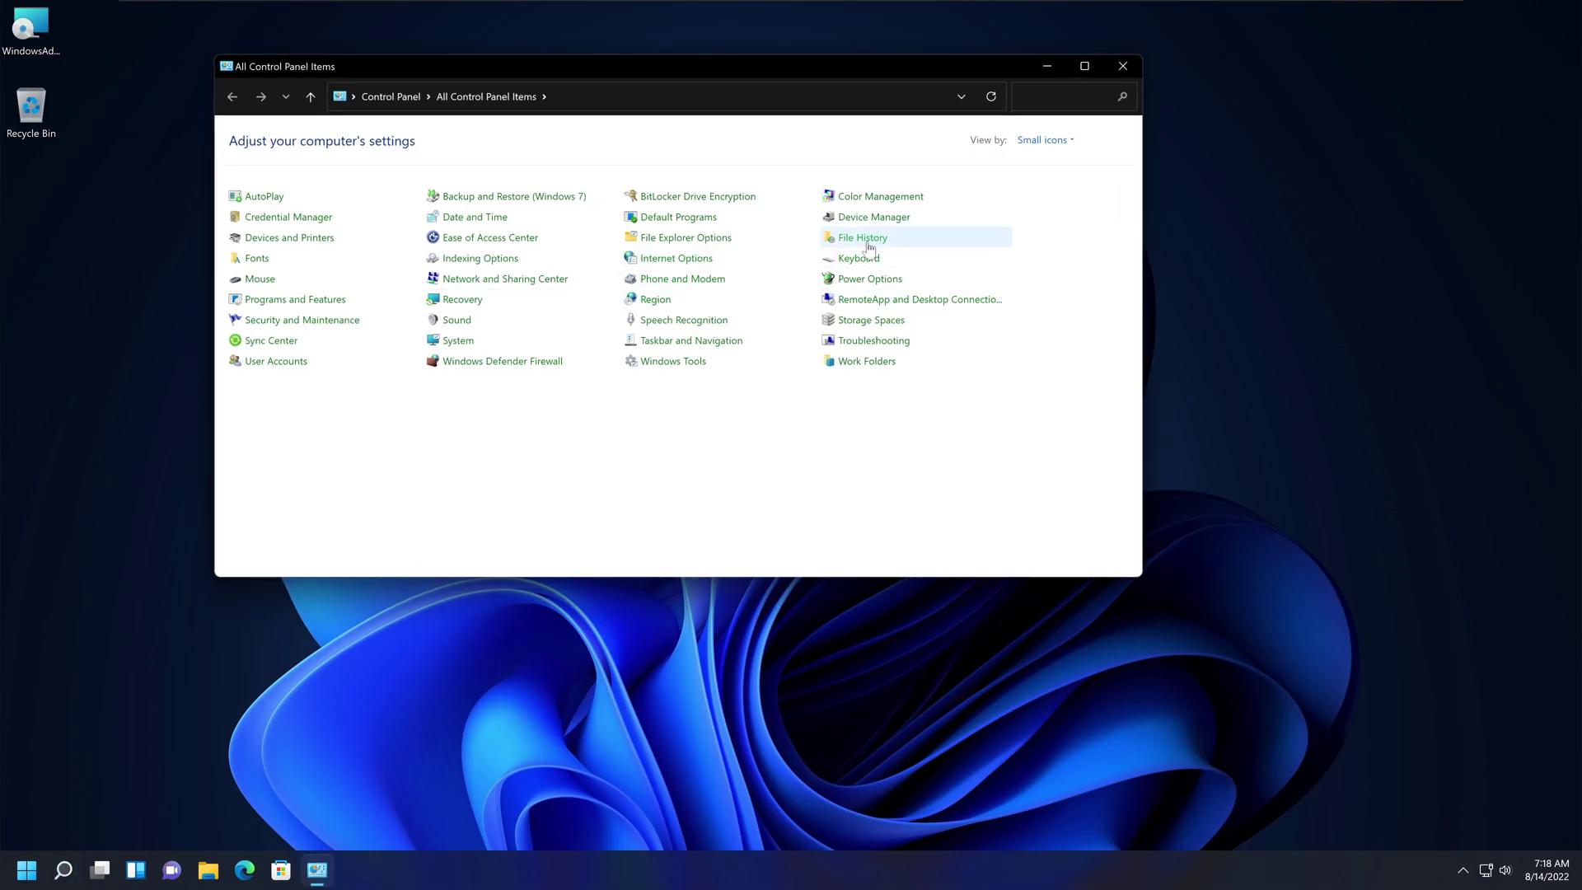
left_click(862, 238)
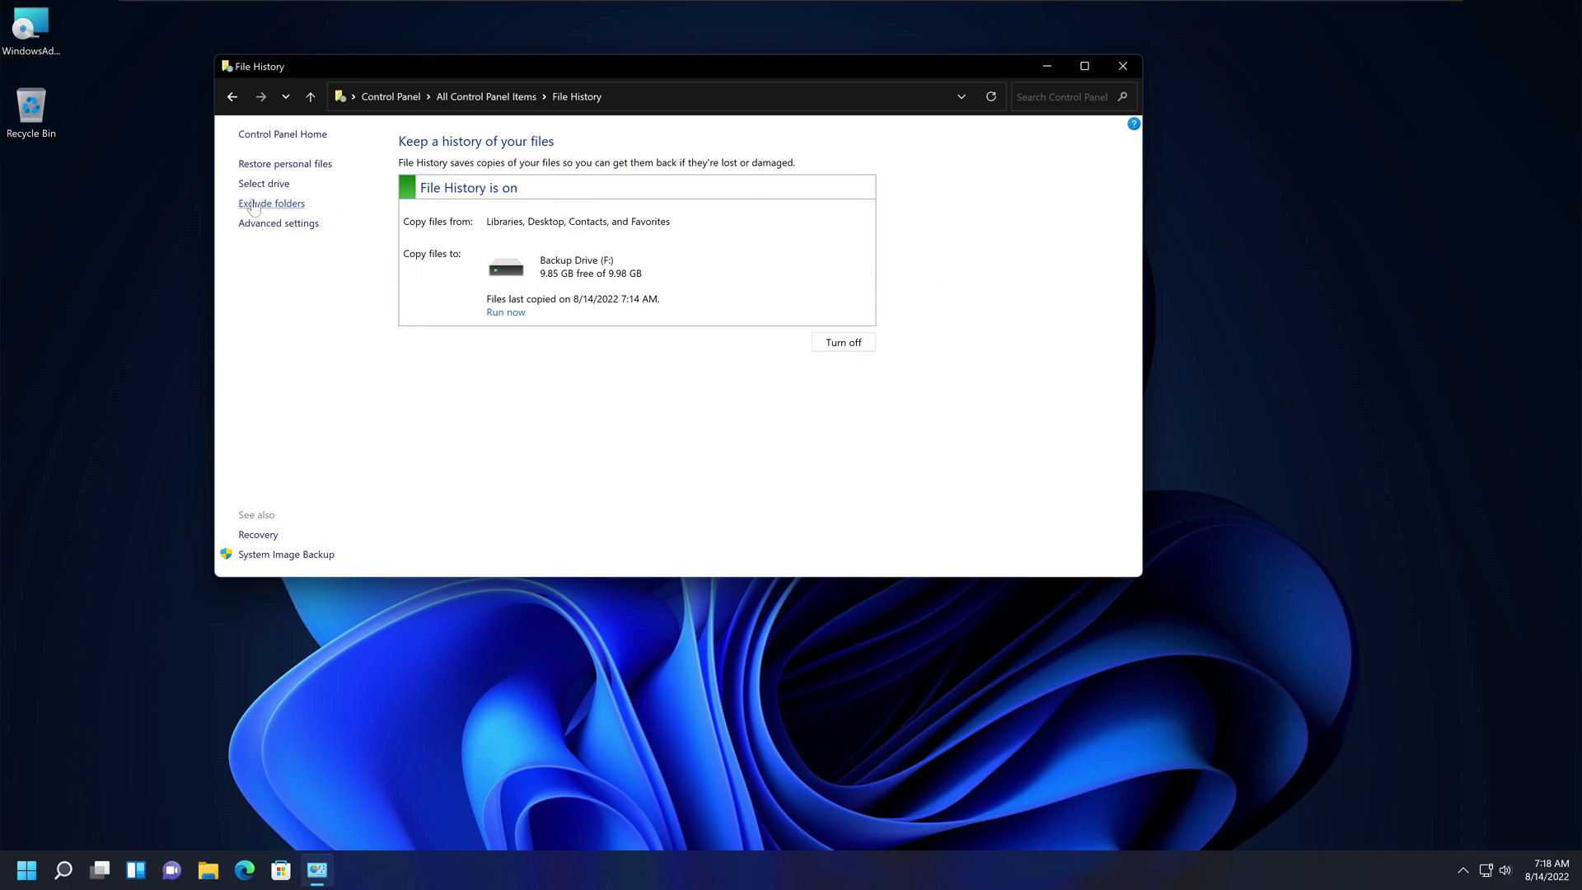
left_click(1120, 66)
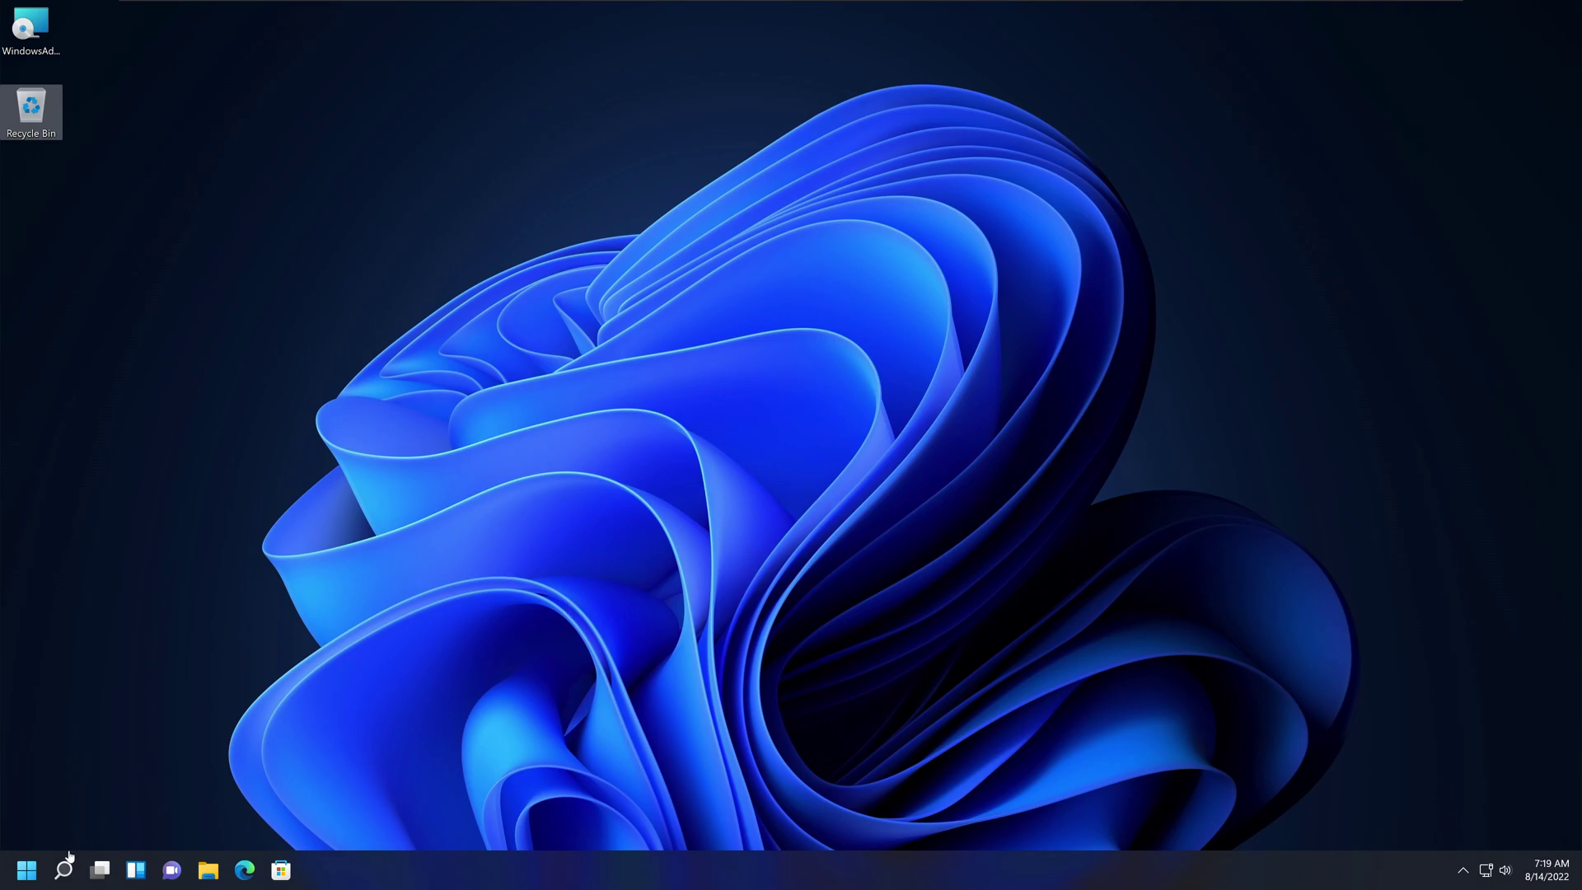
Step: Reopen File History from Control Panel, turn it off, and turn it back on
left_click(27, 870)
type("c")
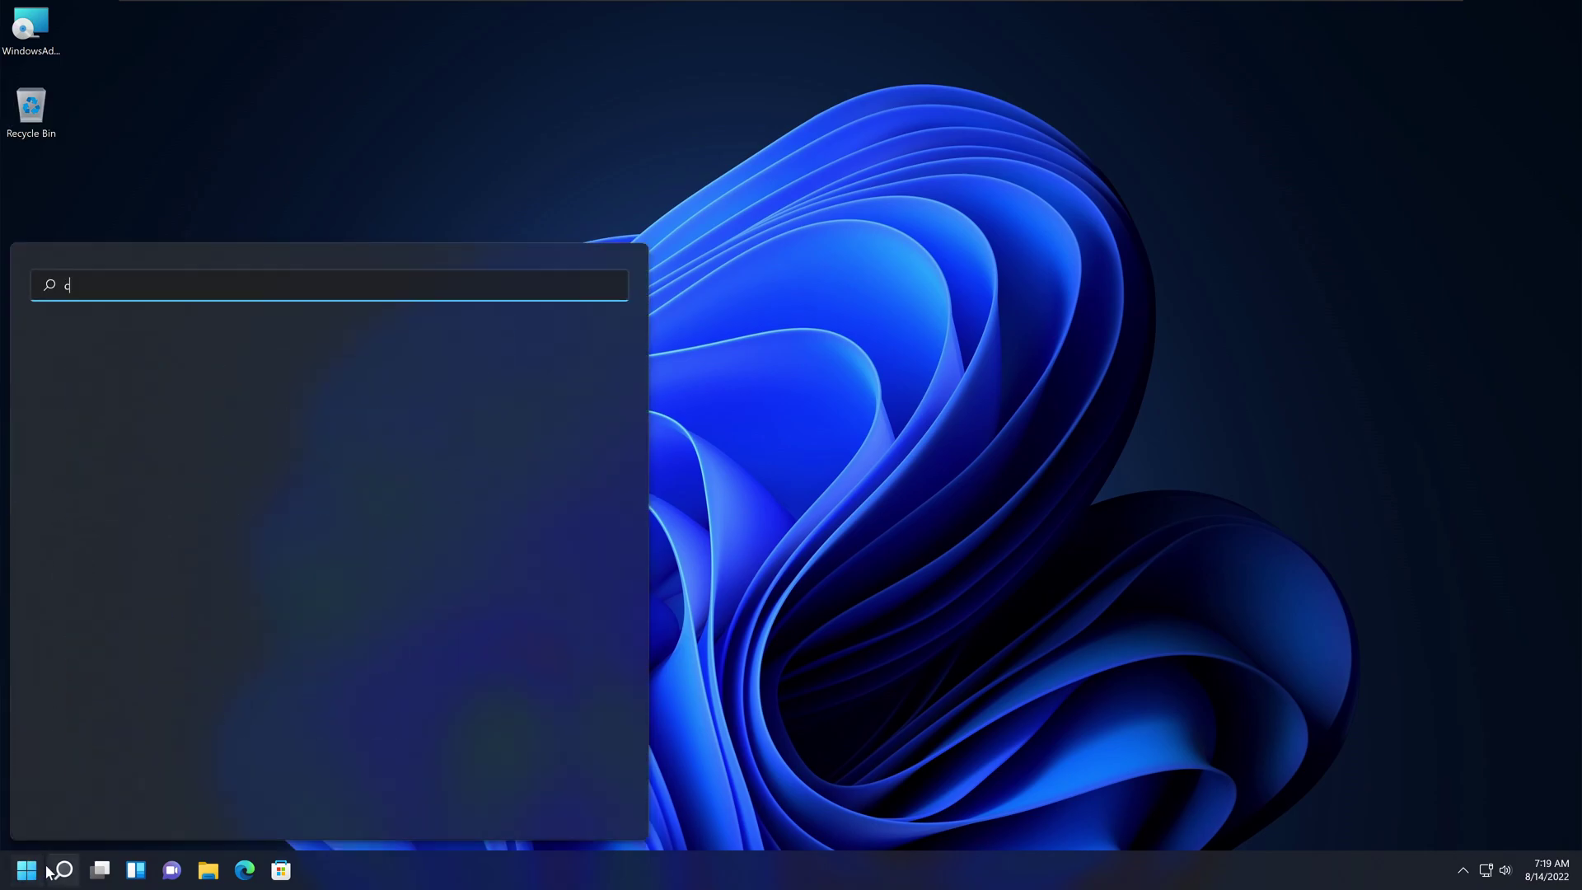
type("on")
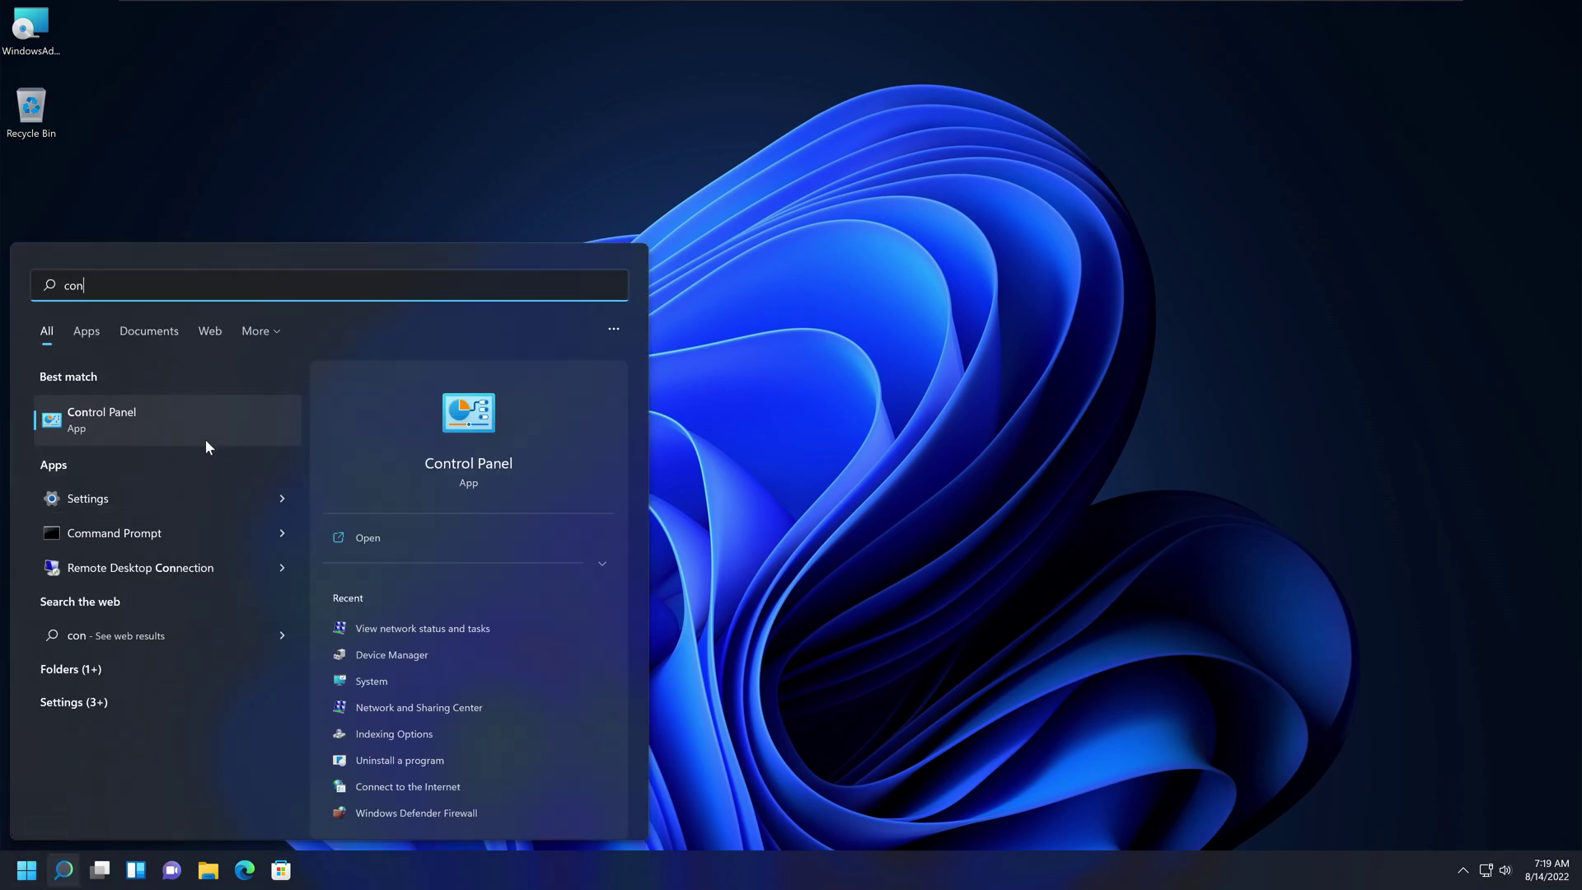
left_click(205, 441)
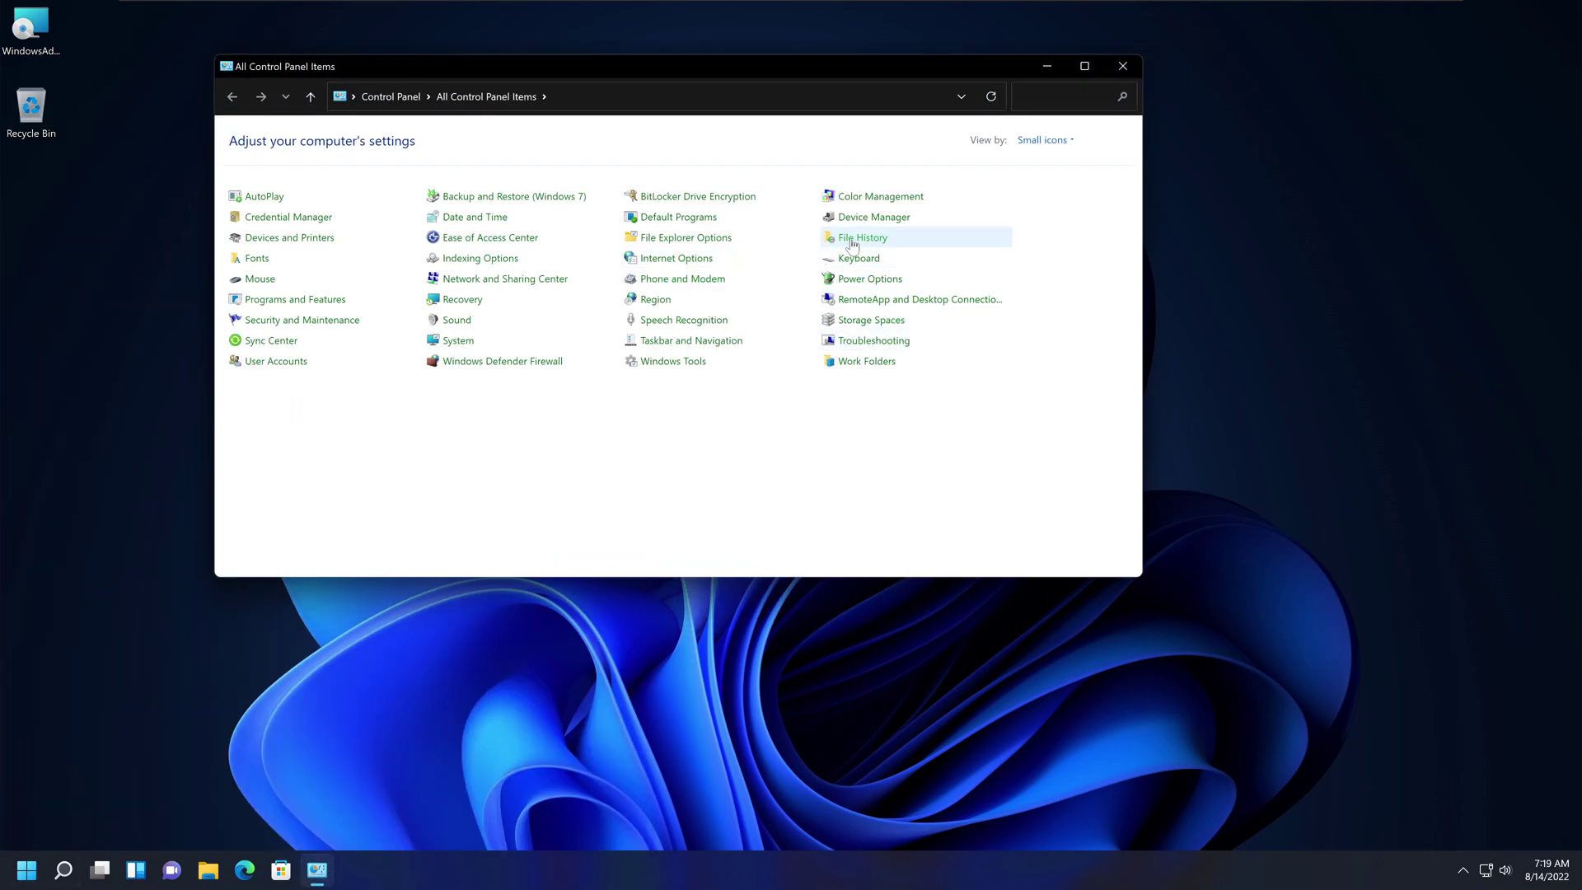
left_click(852, 241)
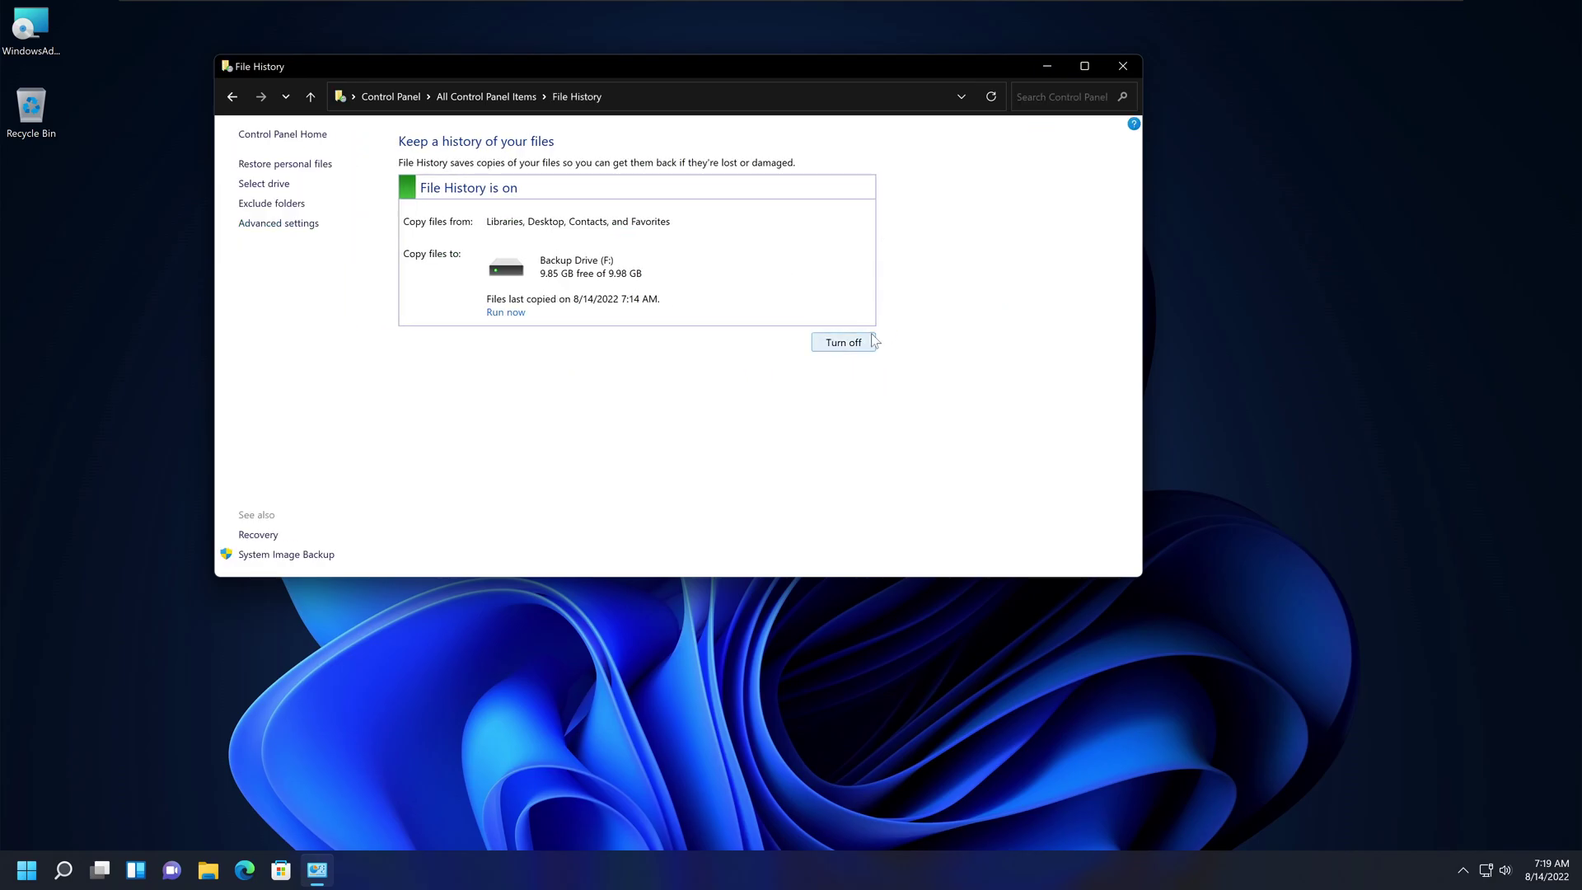
left_click(849, 342)
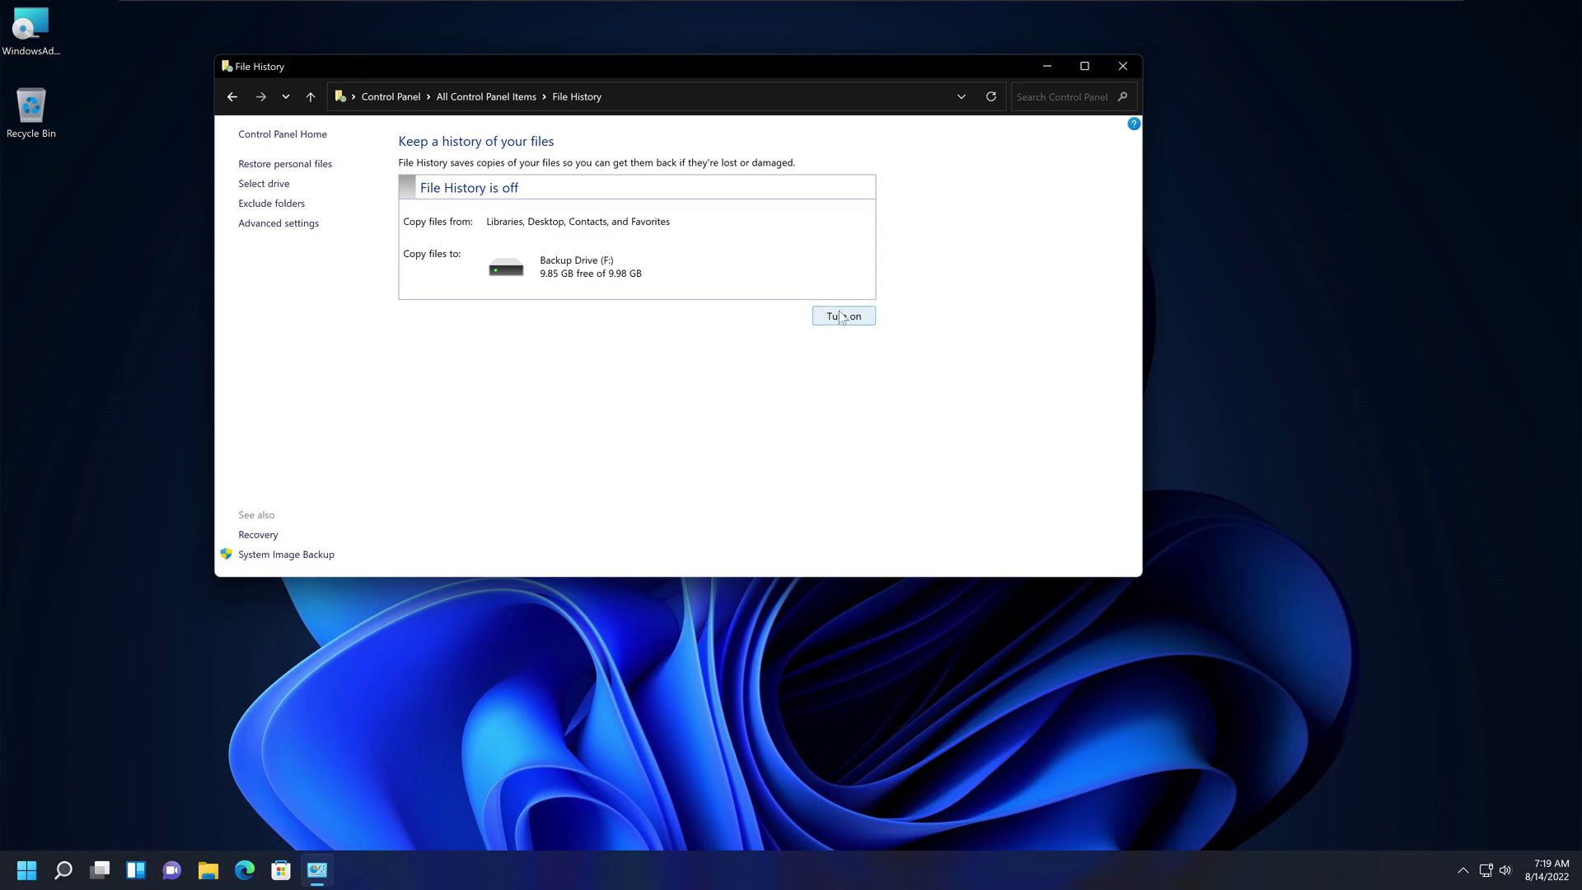
left_click(853, 317)
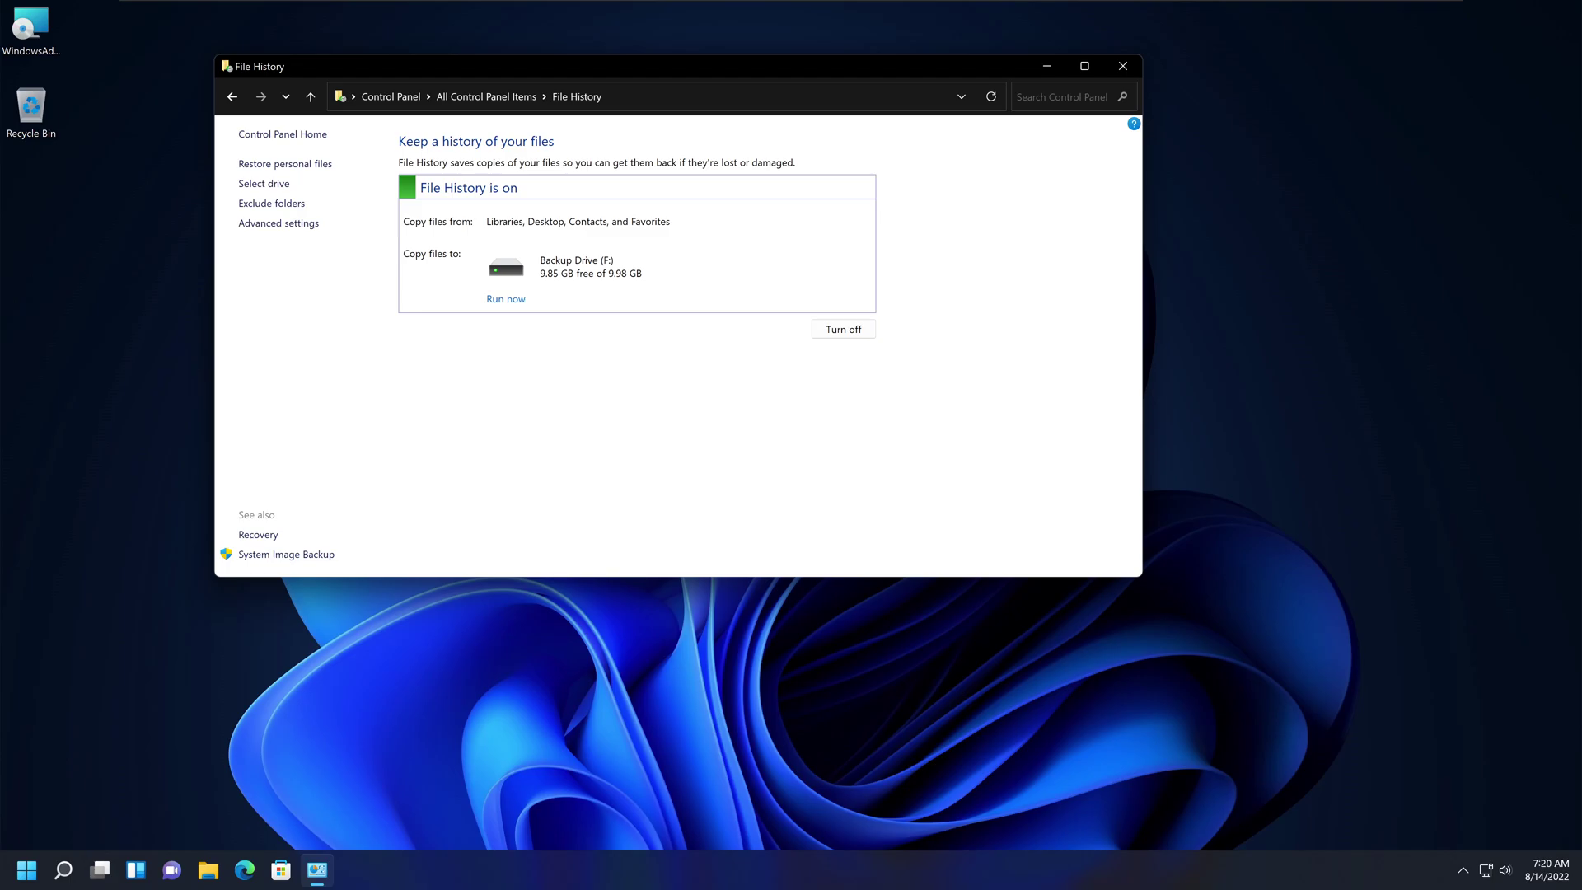
Step: Close File History and run services.msc to show the Services console maximized with a wider Name column
left_click(31, 869)
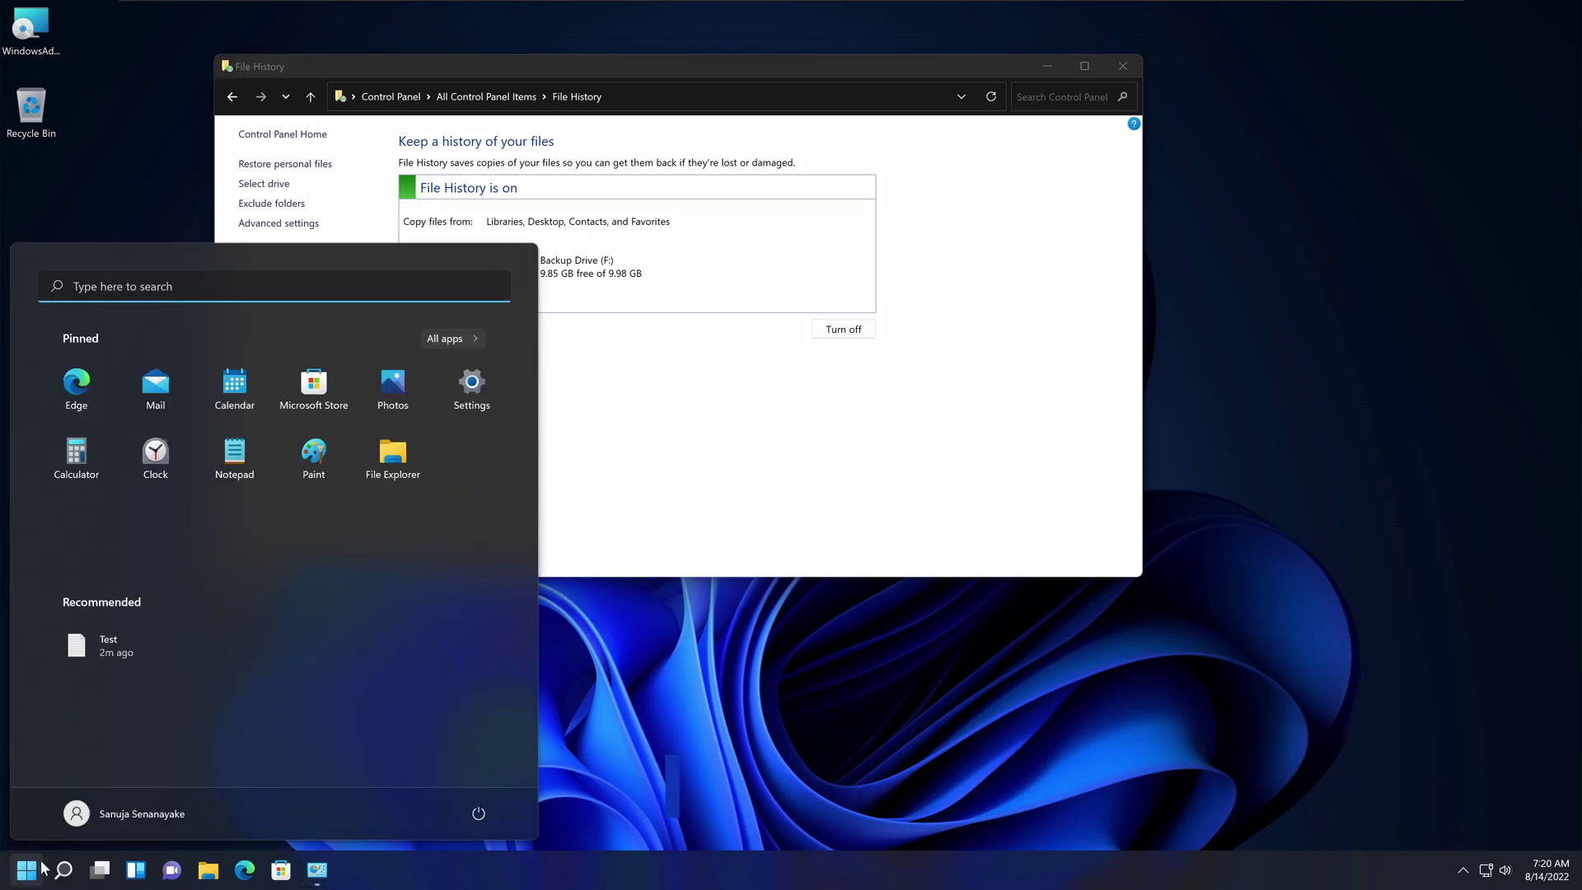
type("run")
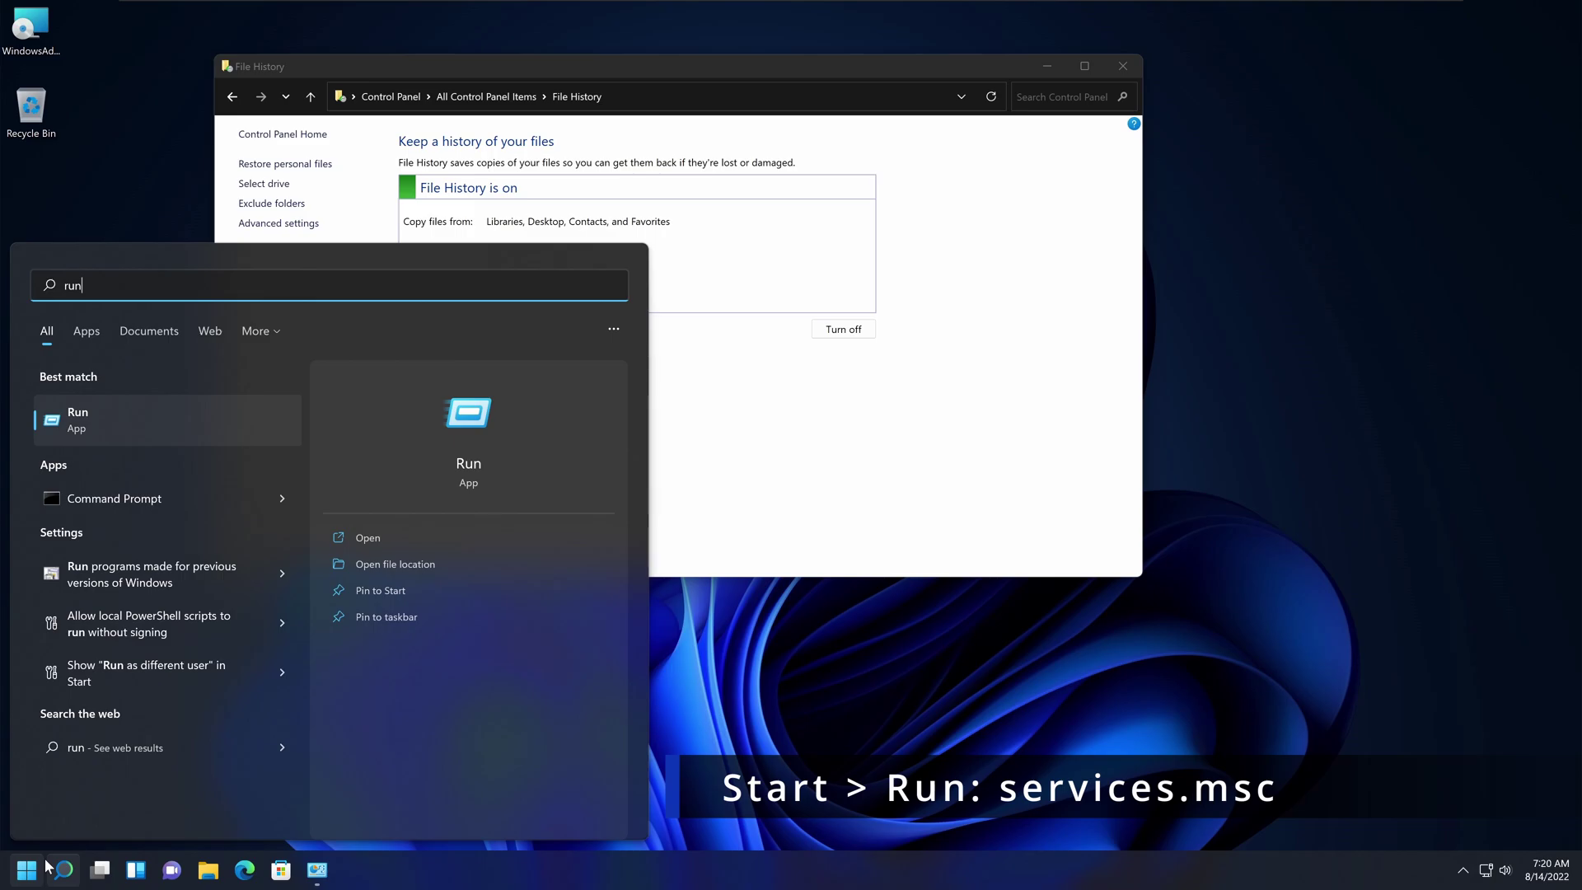
key("Return")
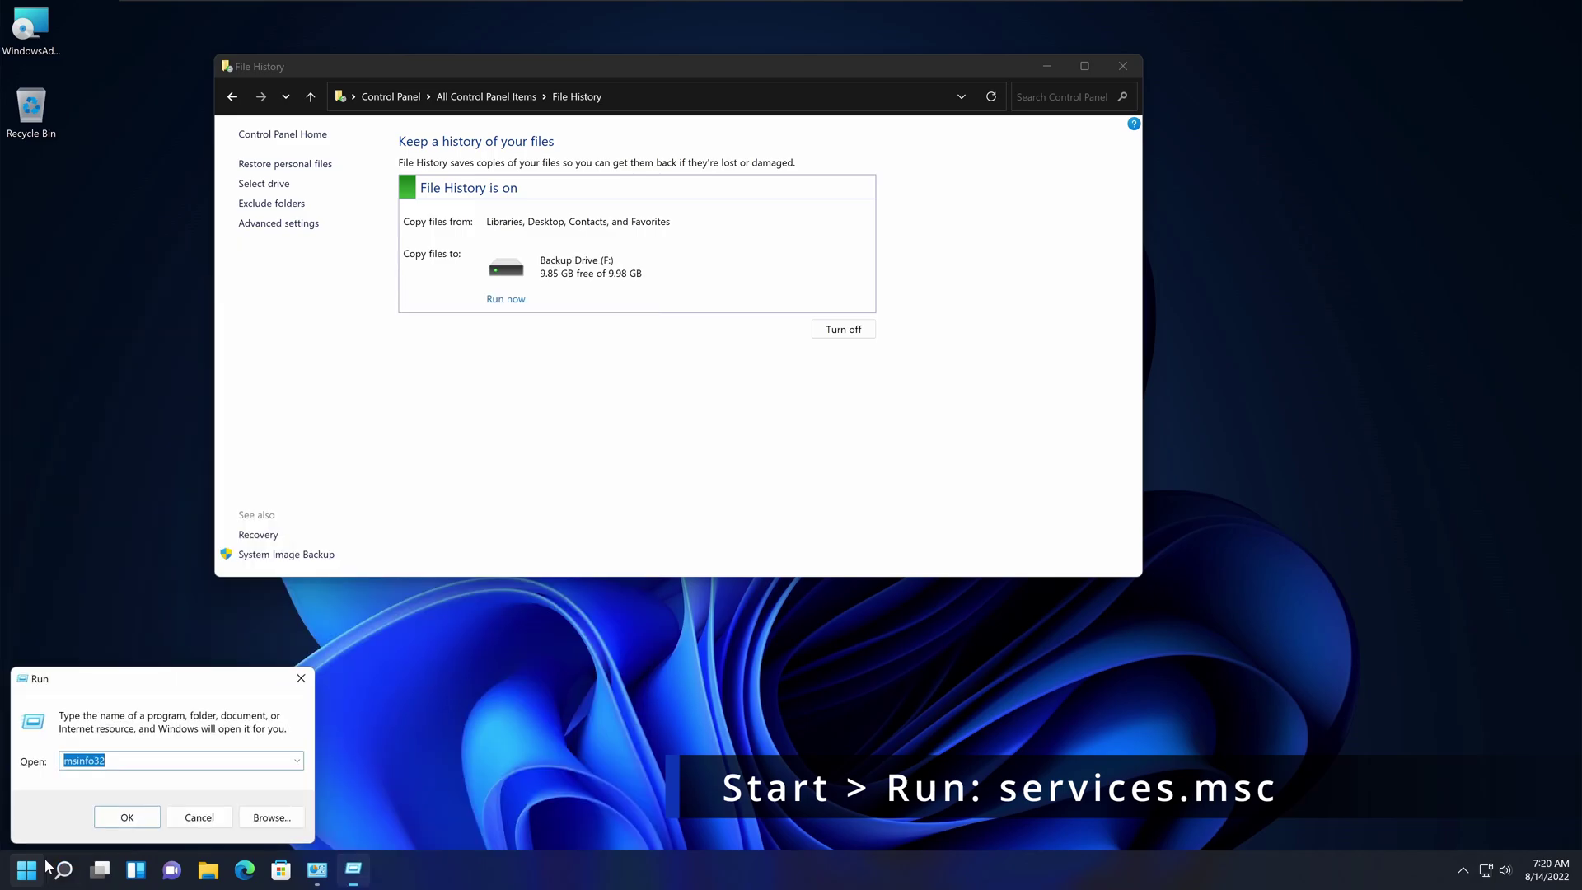
left_click(1124, 66)
left_click_drag(177, 682, 262, 628)
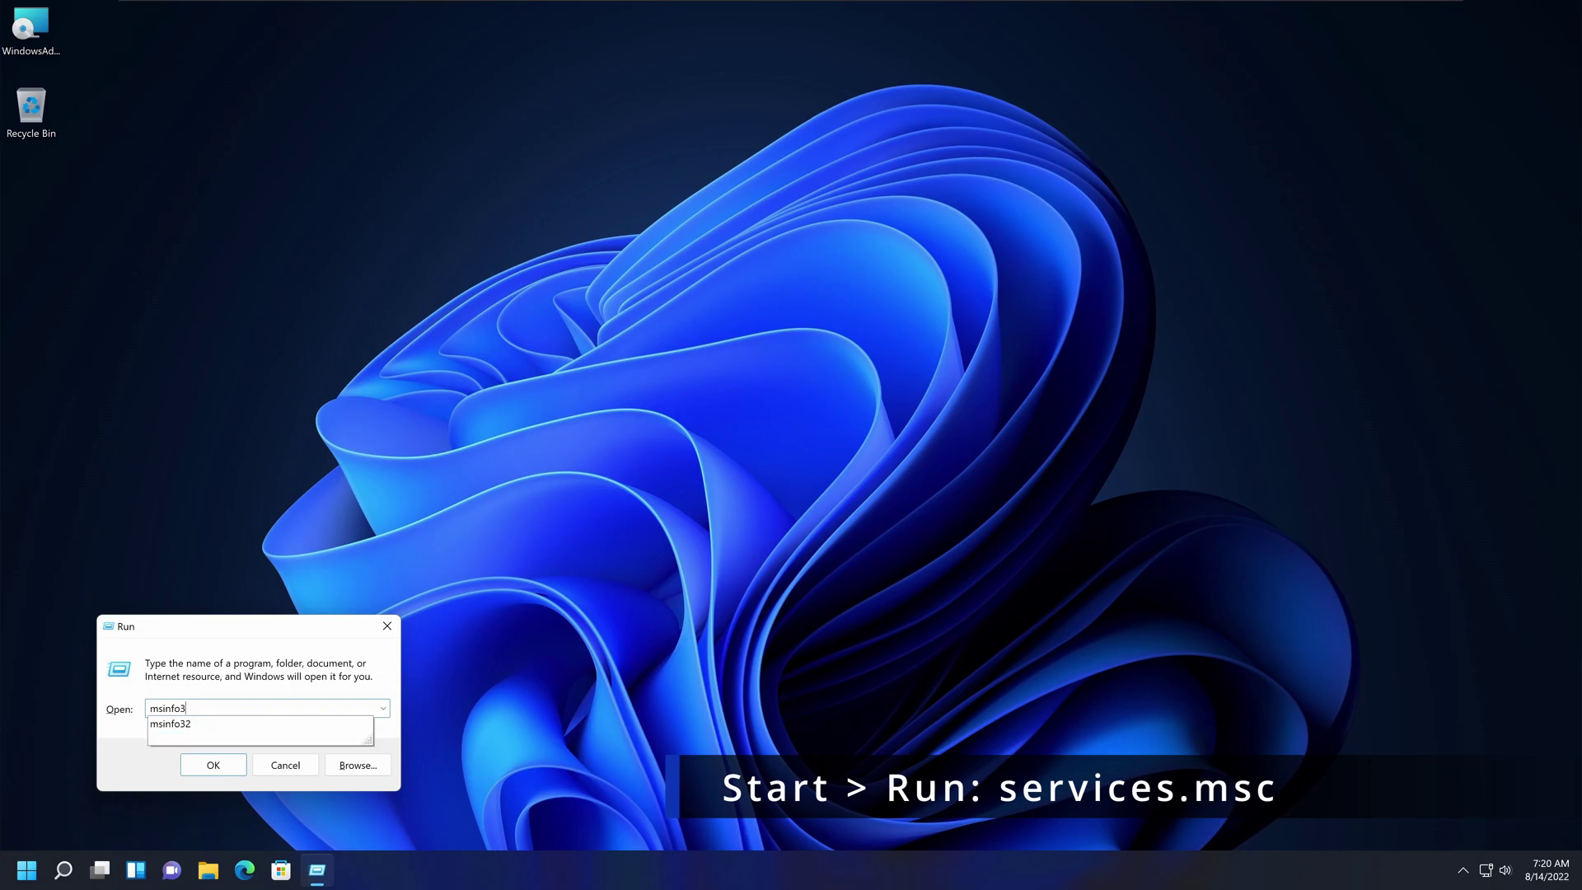
key("ctrl+a")
type("services.msc")
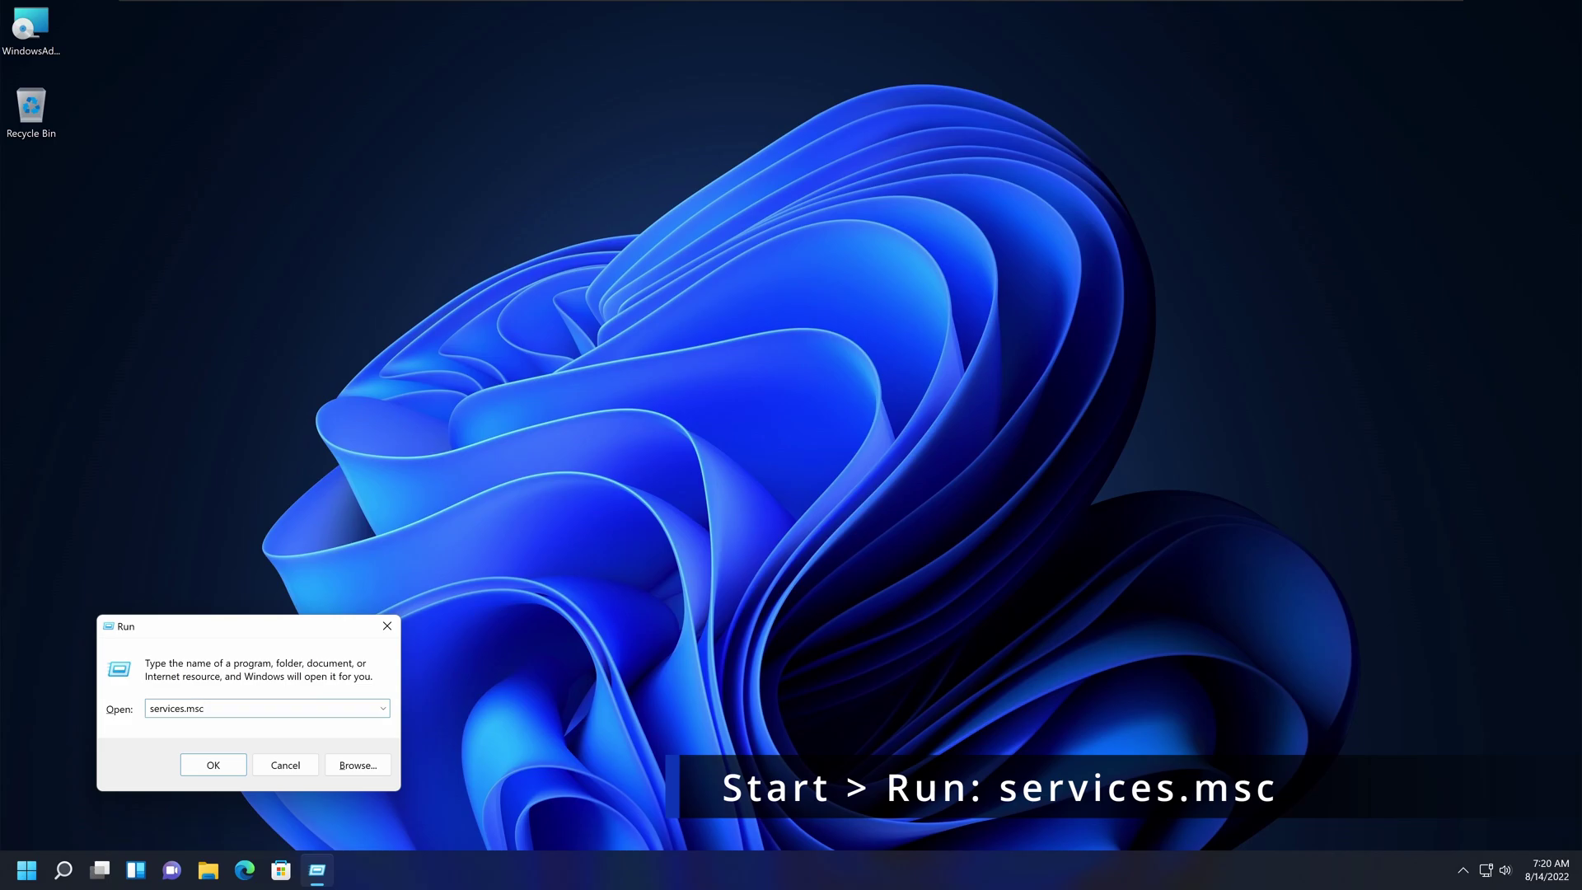
left_click(212, 765)
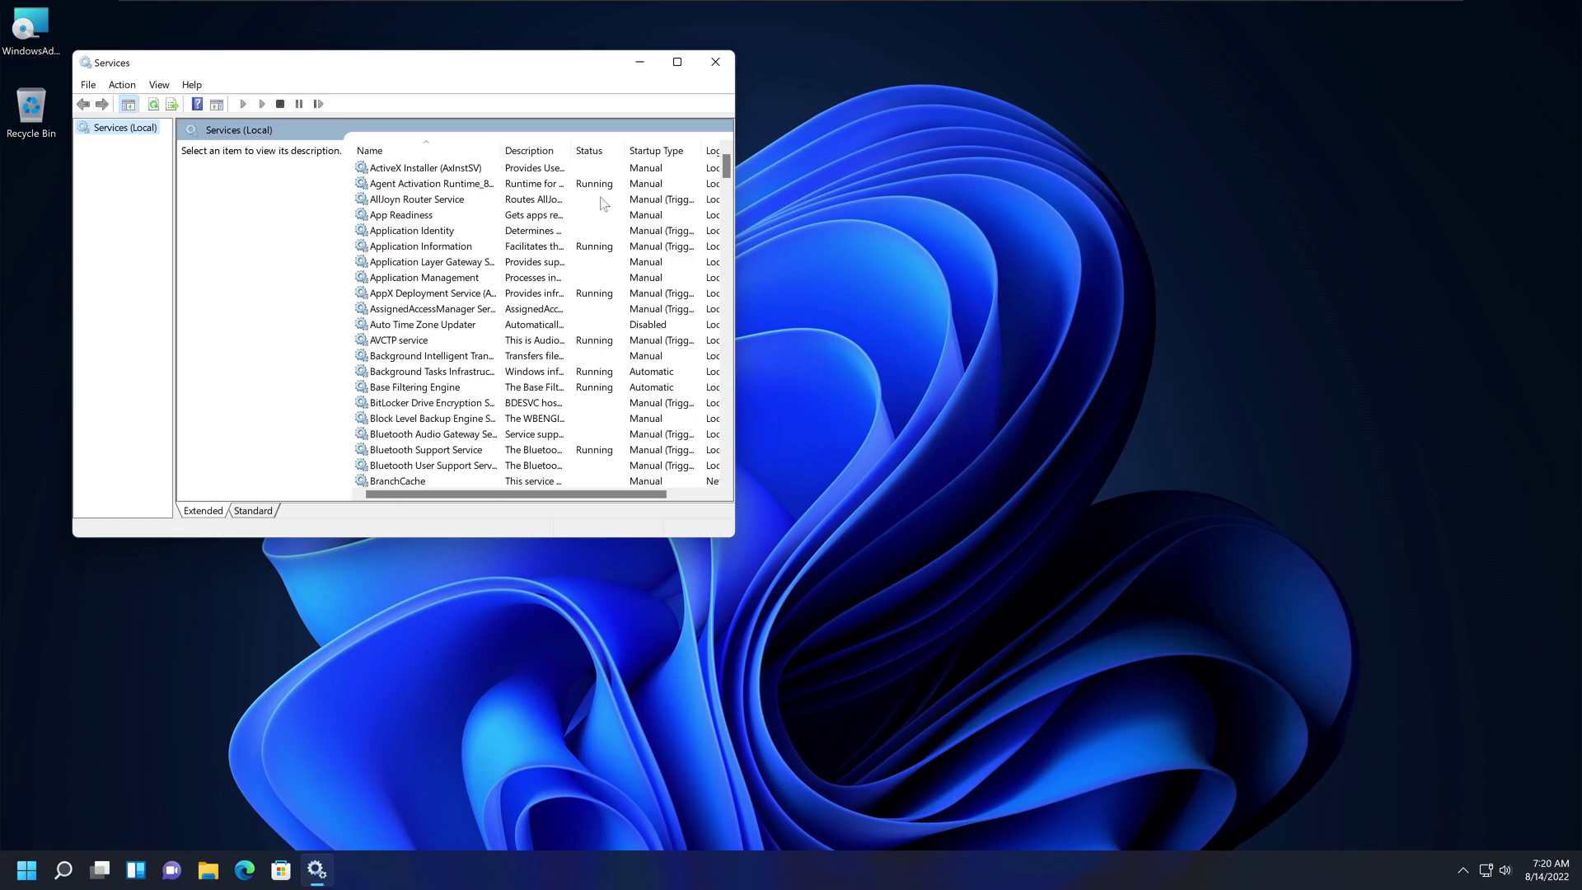
double_click(582, 71)
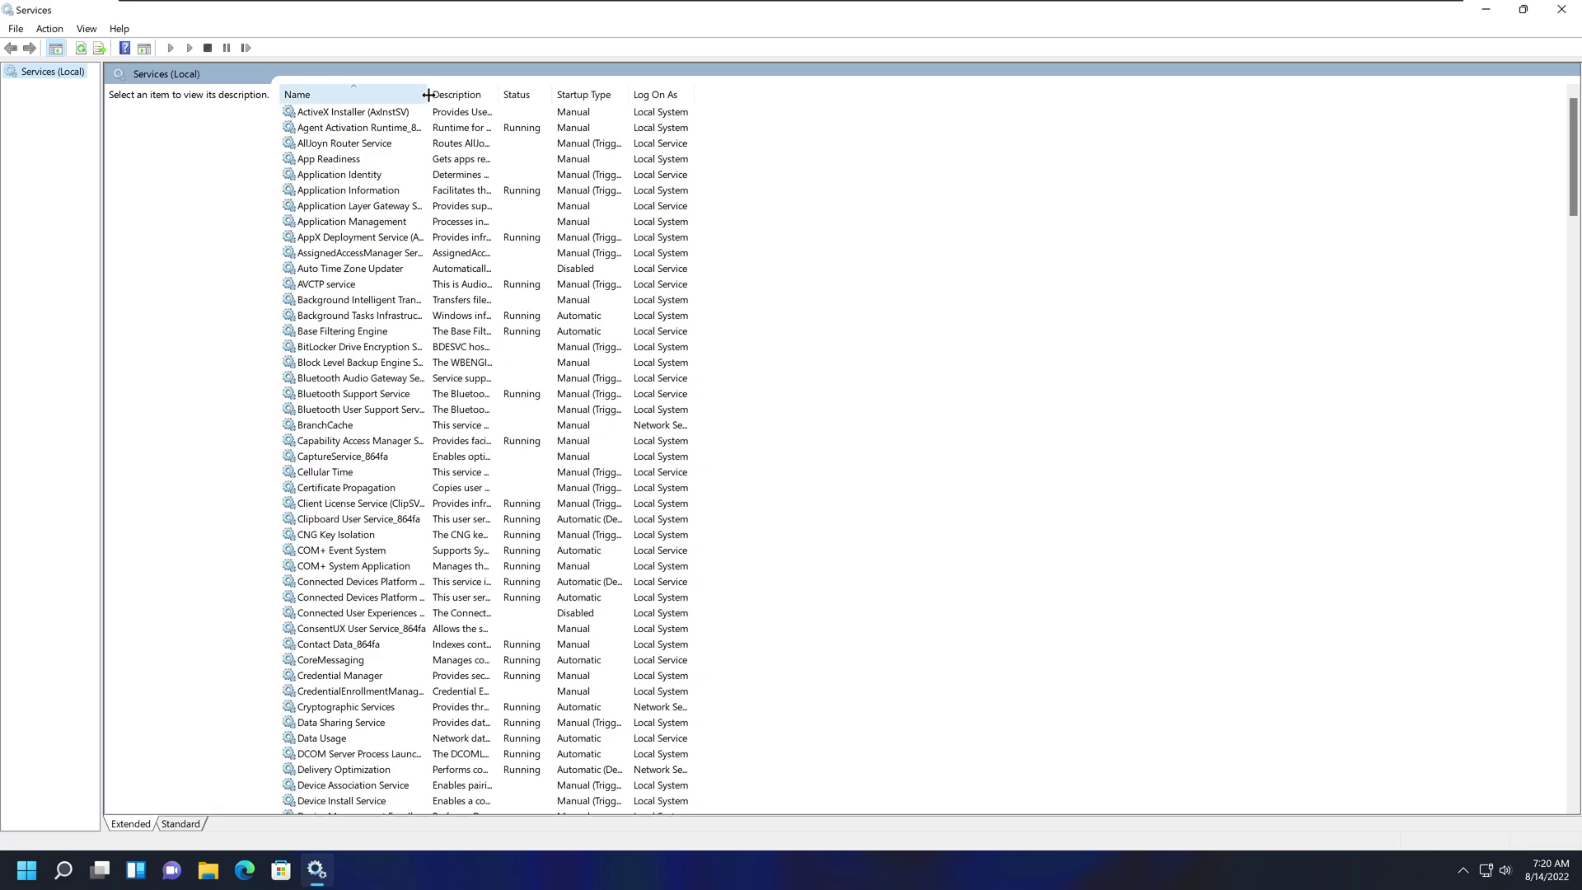
left_click_drag(427, 97, 563, 100)
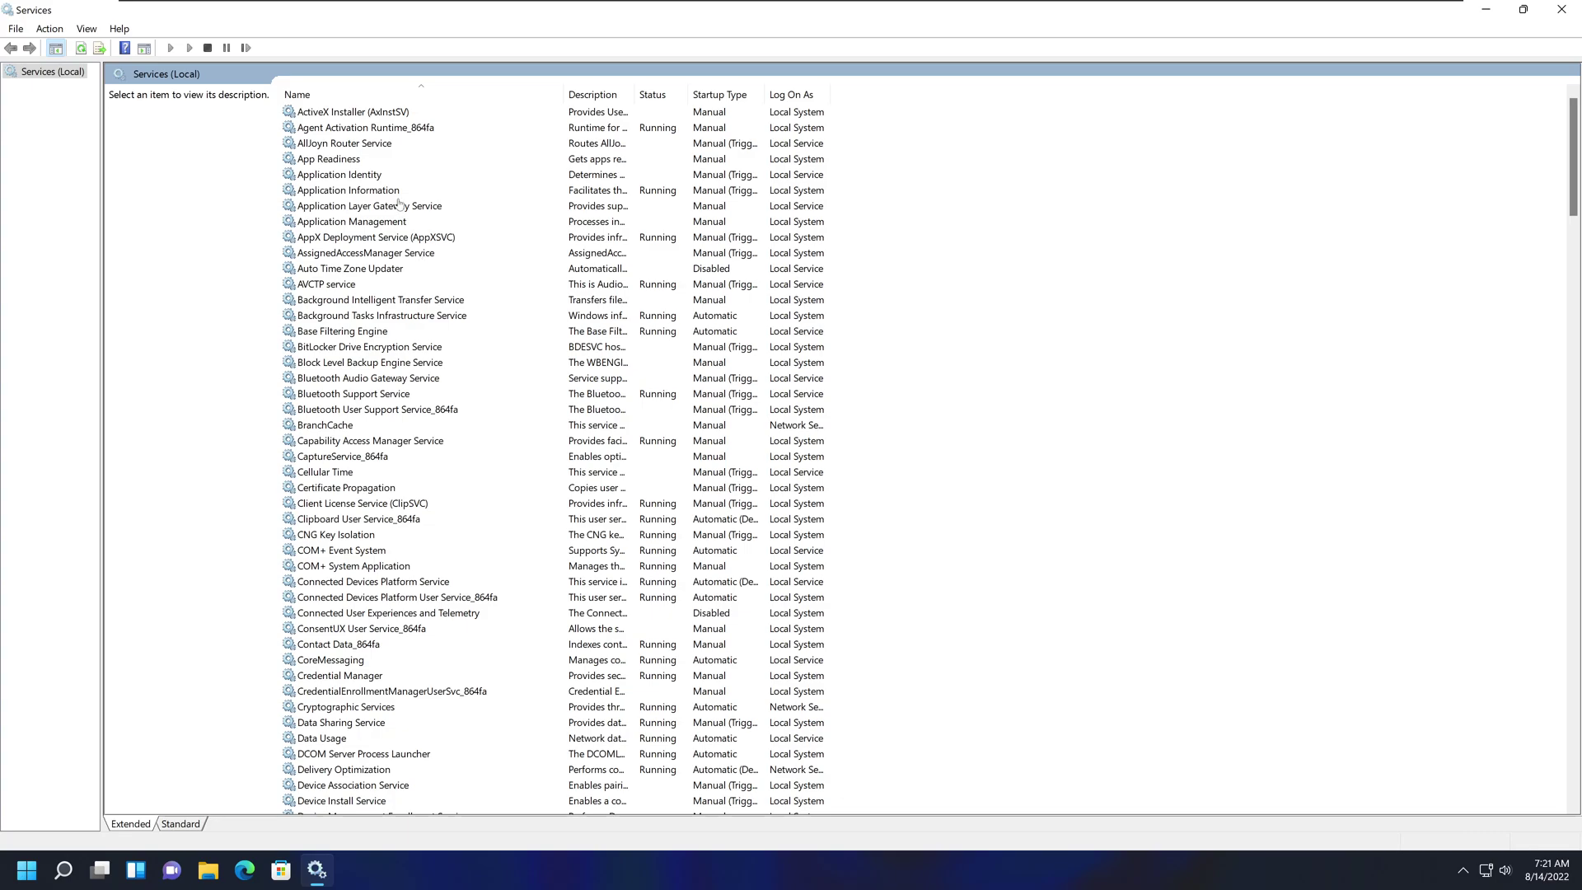
Step: Find File History Service in the services list, examine its startup type and status in its properties, and close them
left_click(360, 115)
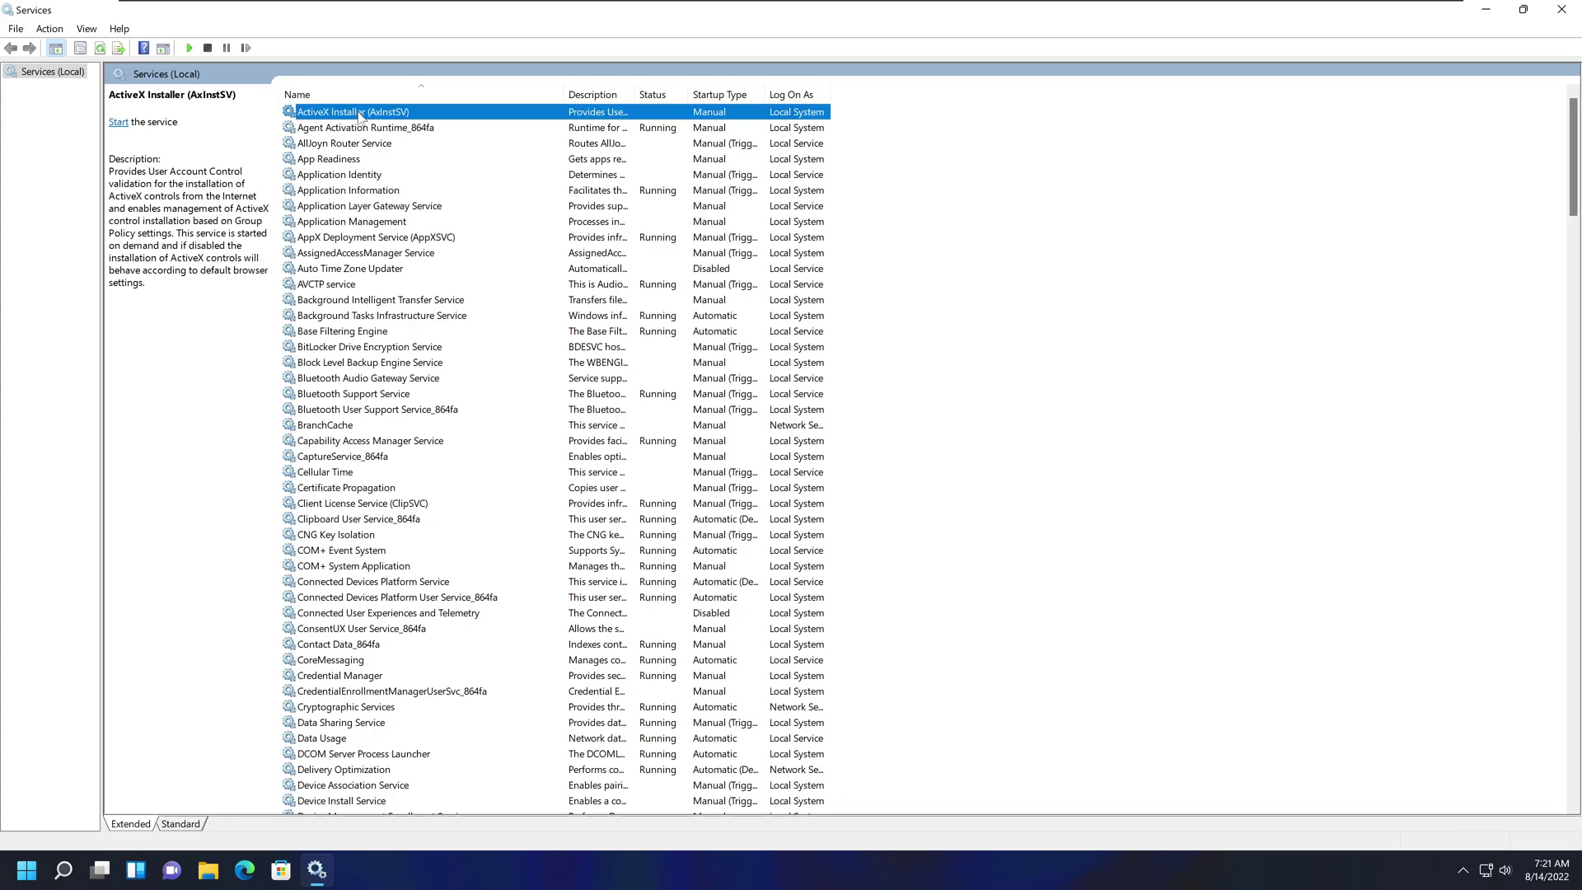
key("f")
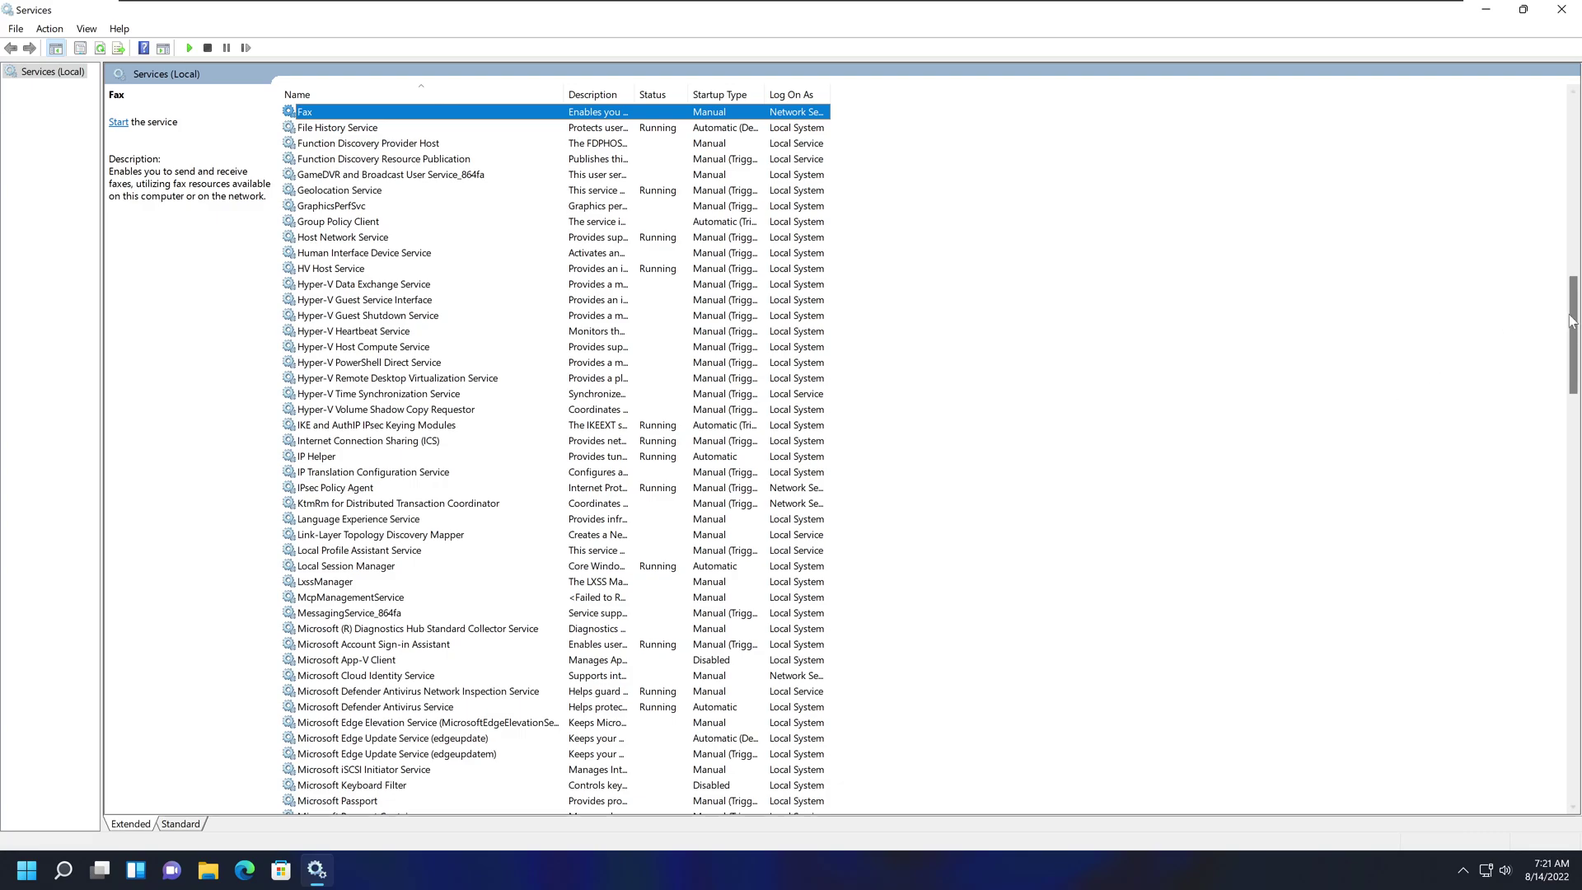
left_click_drag(1571, 321, 1571, 143)
left_click(345, 116)
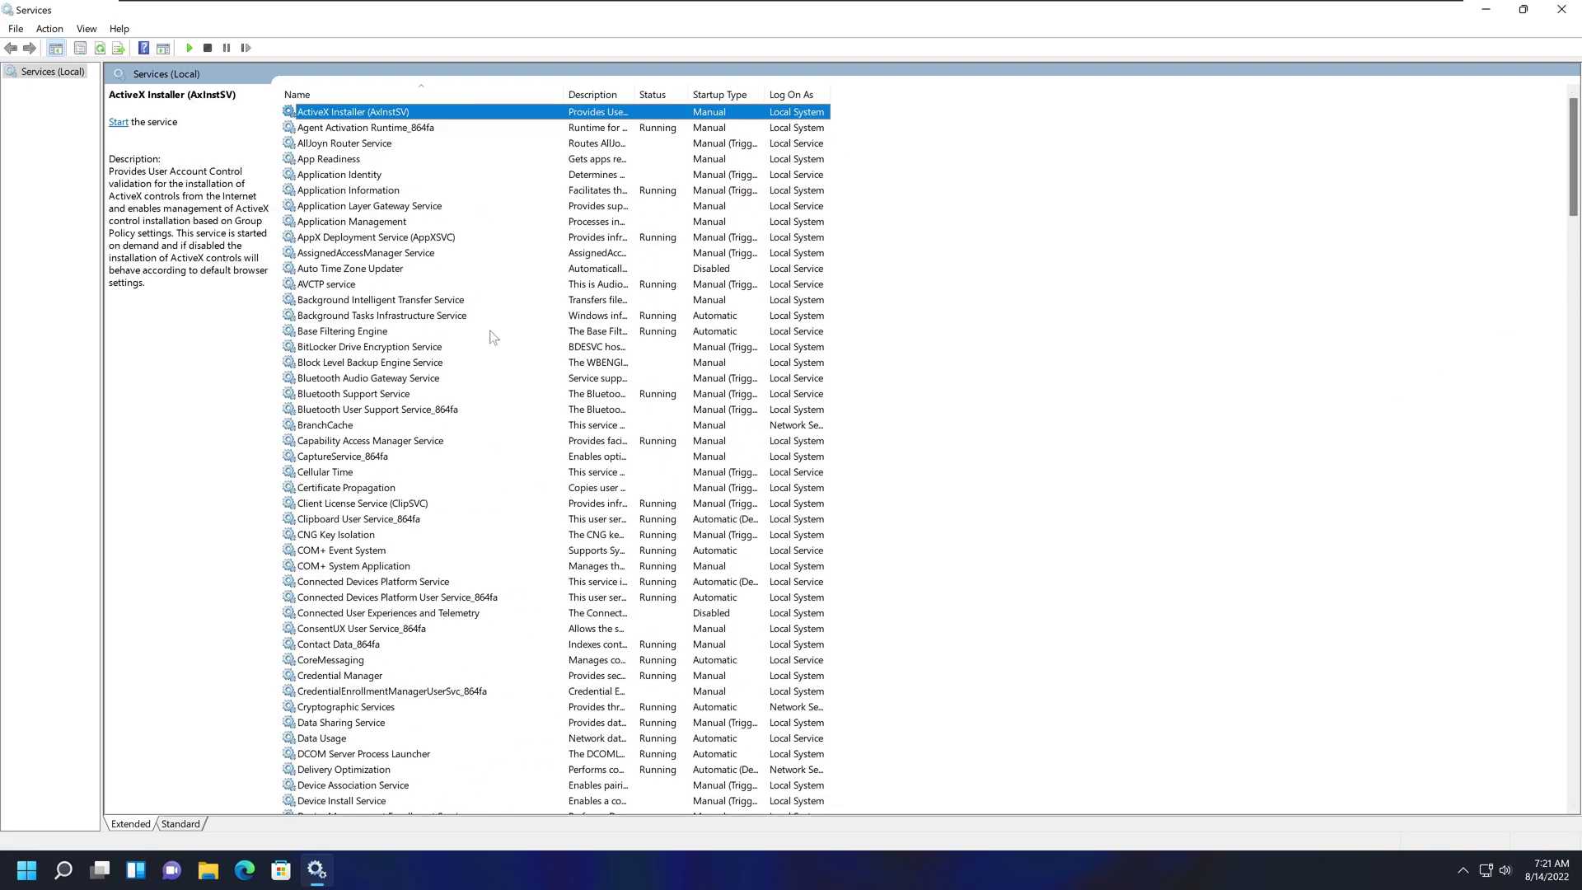
key("f")
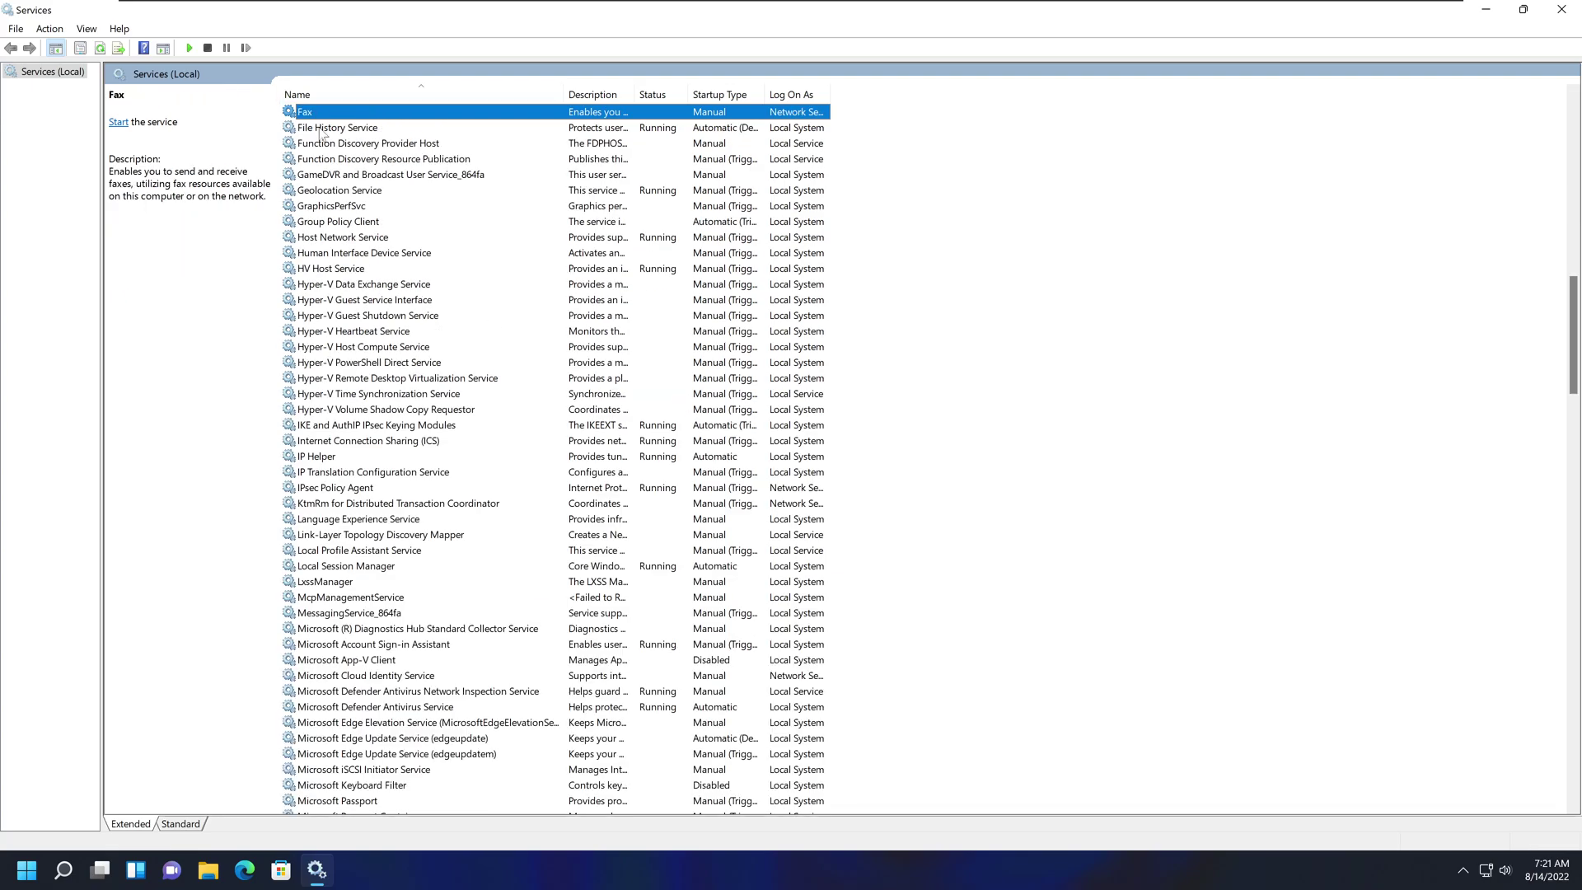
double_click(346, 130)
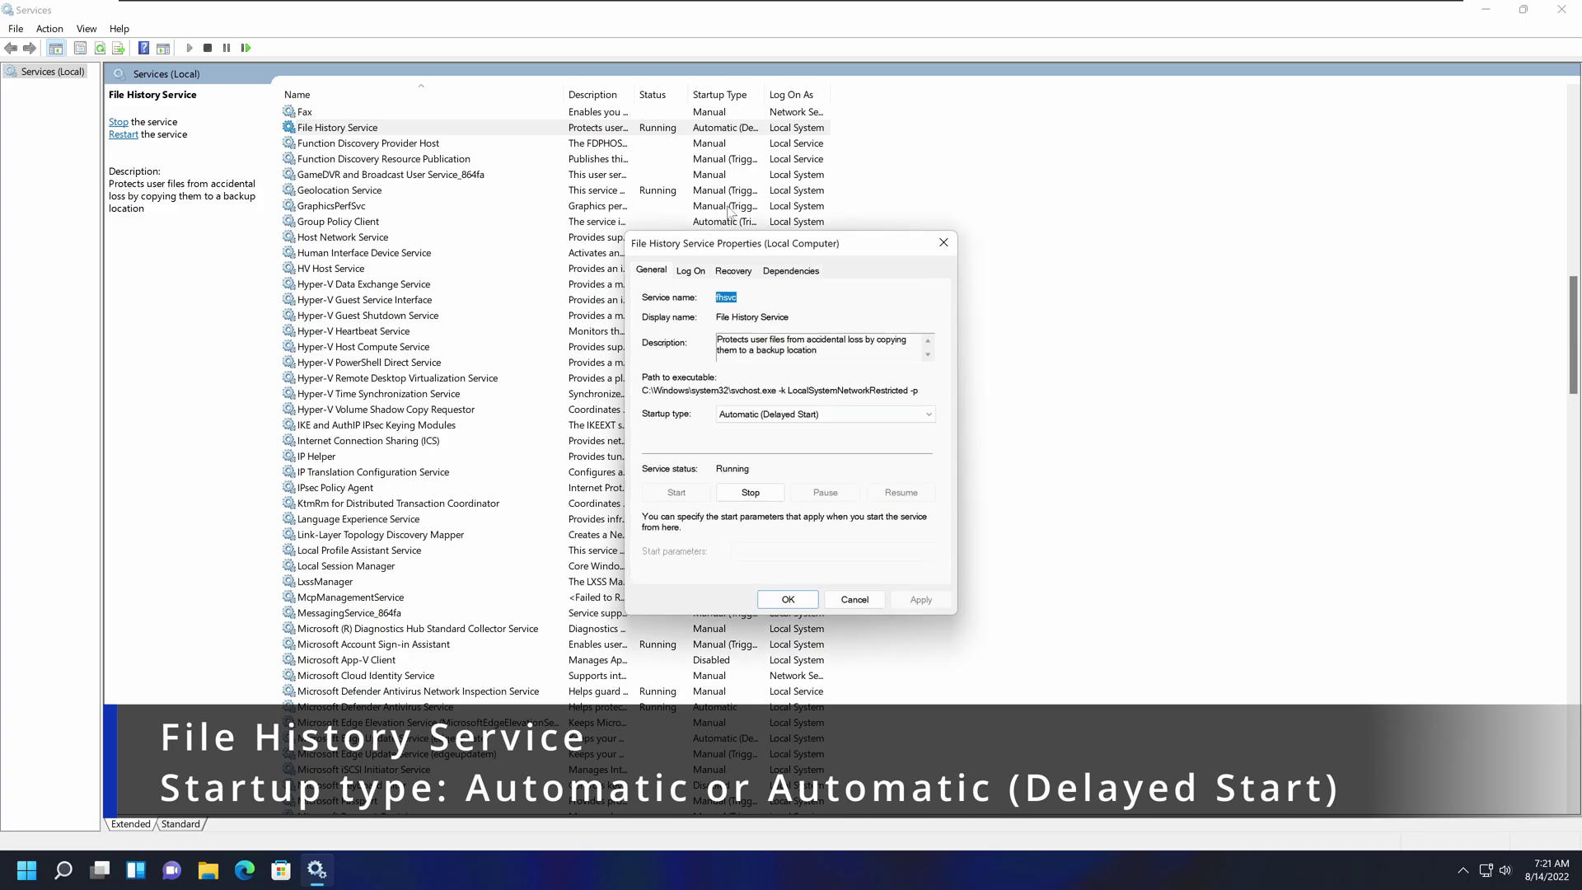
left_click(943, 243)
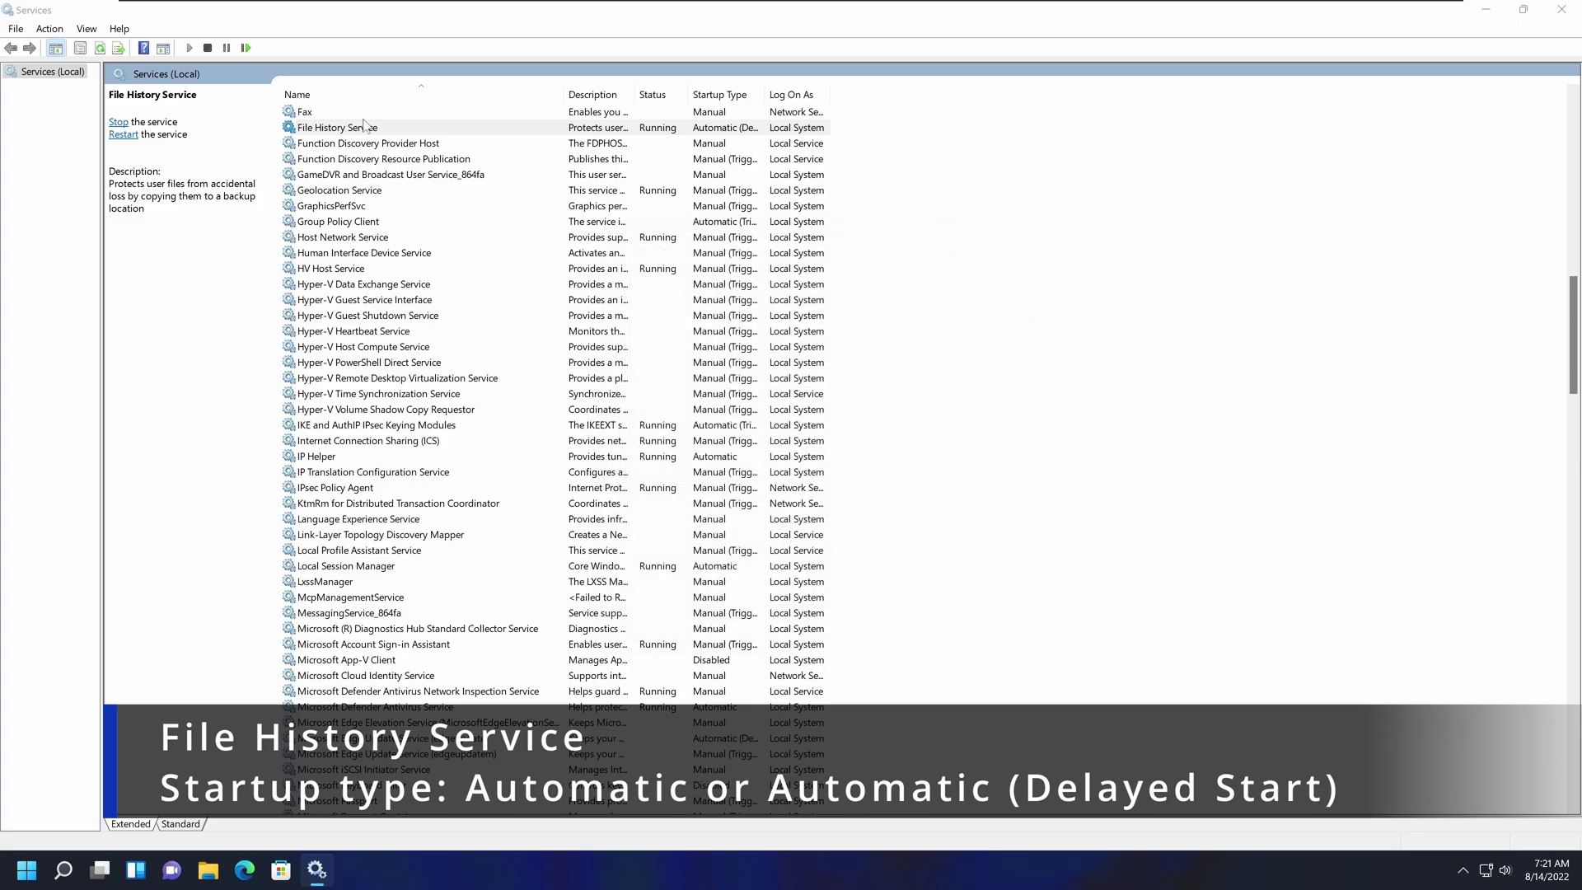
Step: Open the File History Service properties, review the startup type choices keeping Automatic (Delayed Start), and close the dialog
double_click(365, 129)
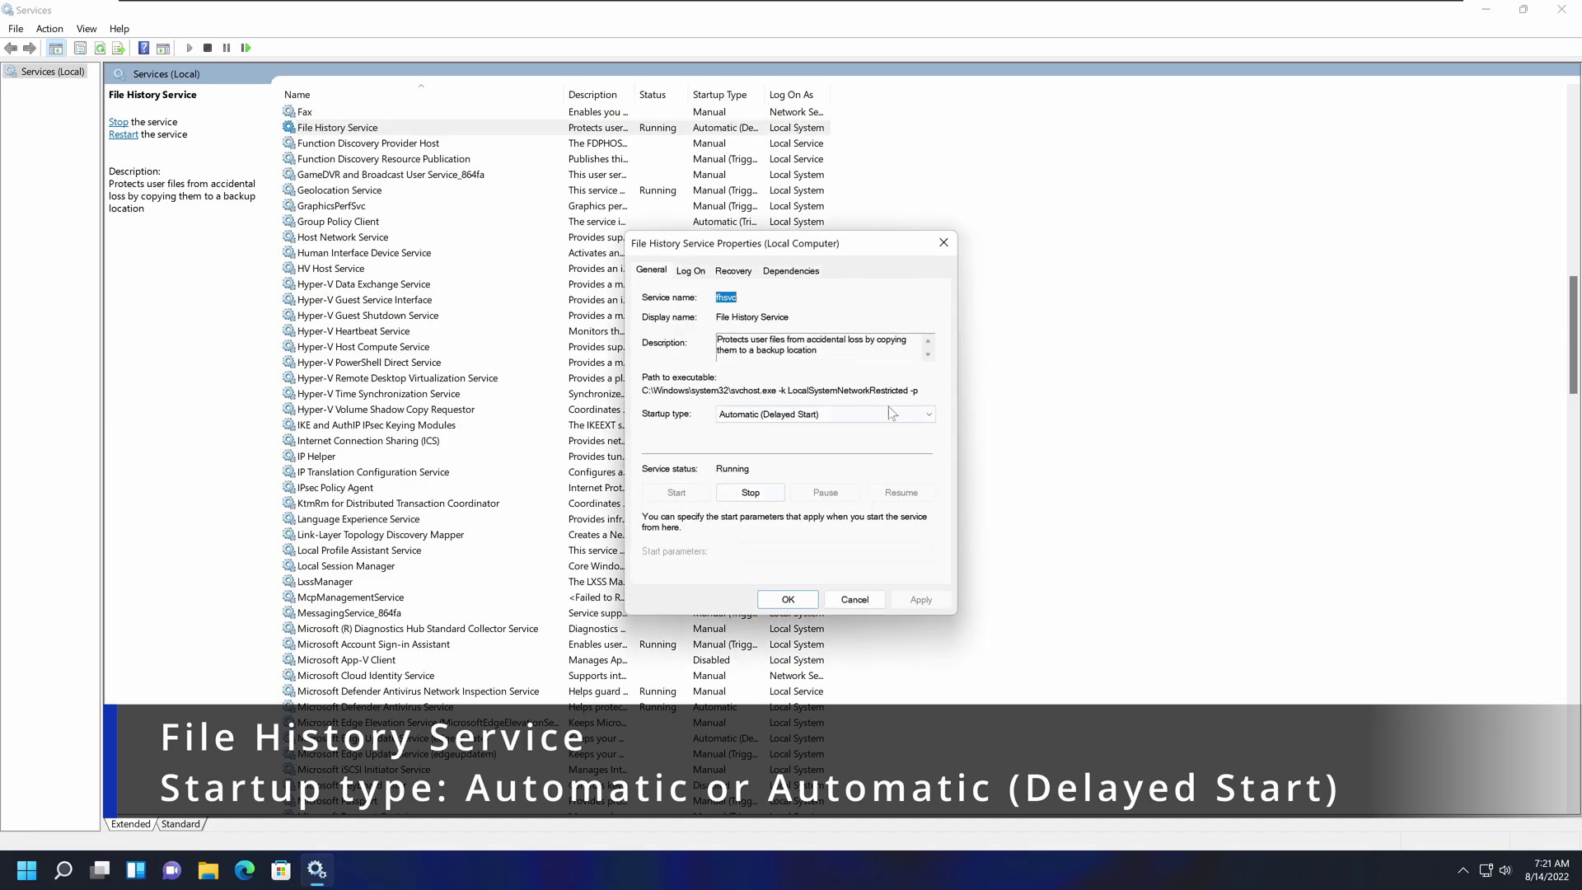
left_click(779, 418)
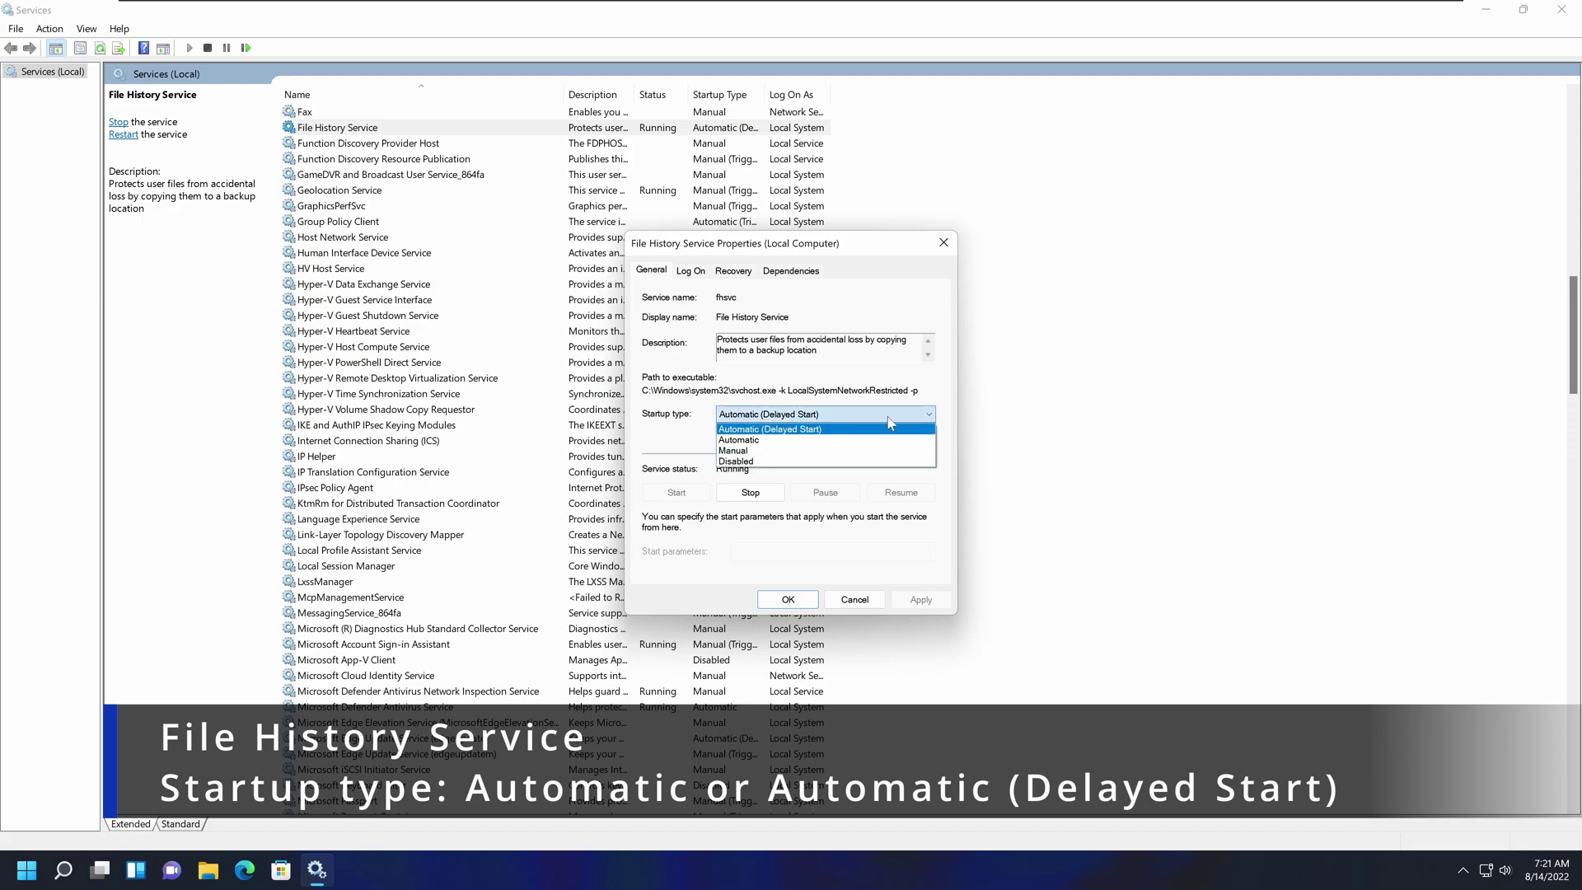
left_click(806, 428)
left_click(803, 414)
left_click(843, 408)
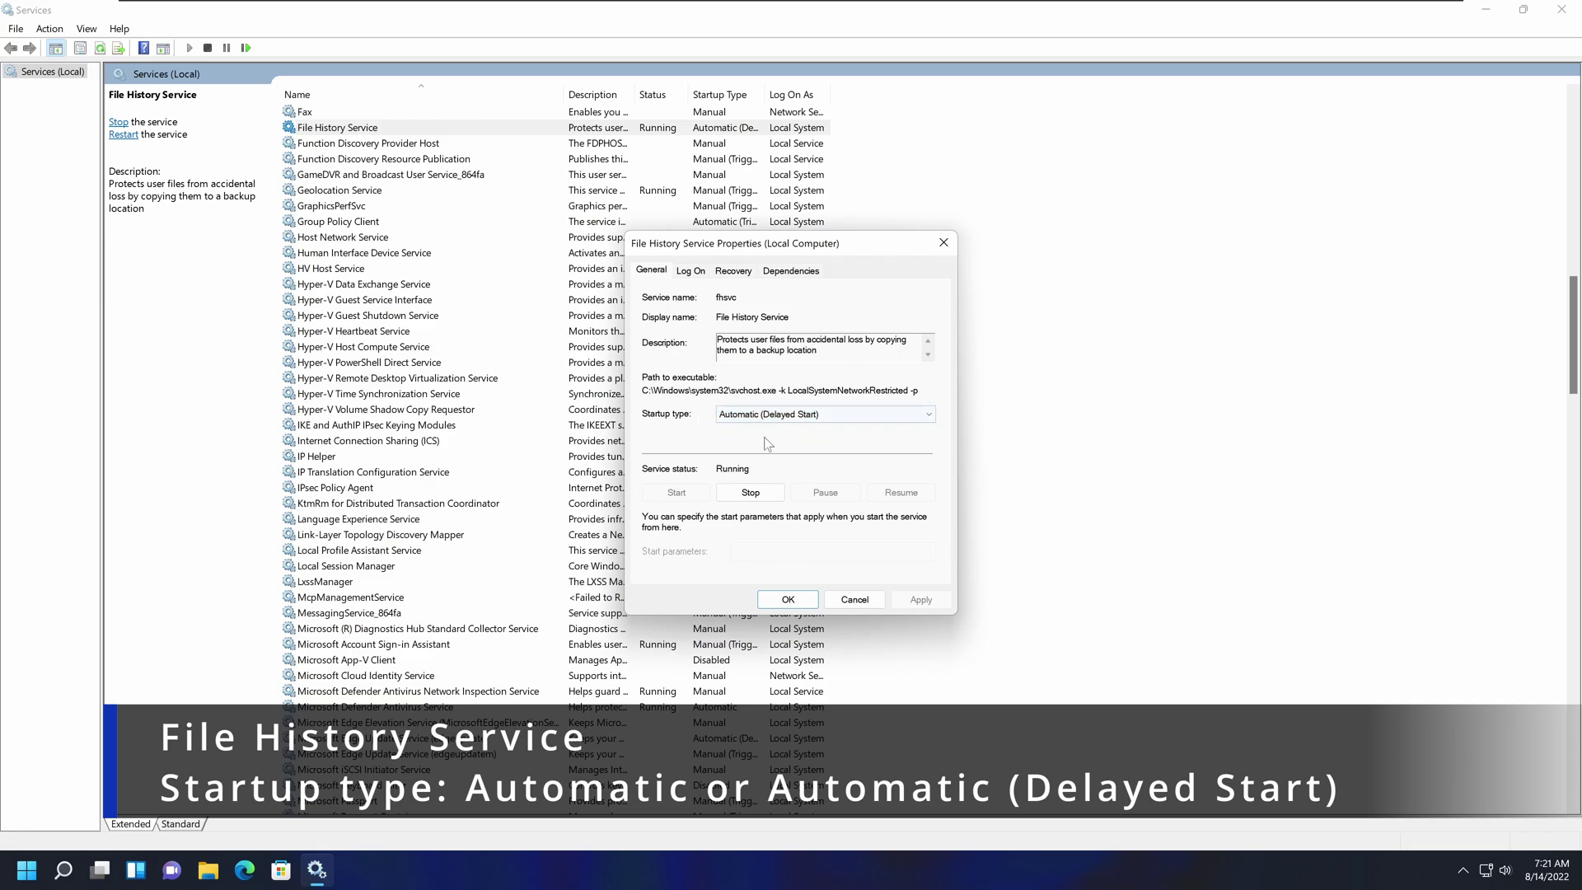
left_click(946, 249)
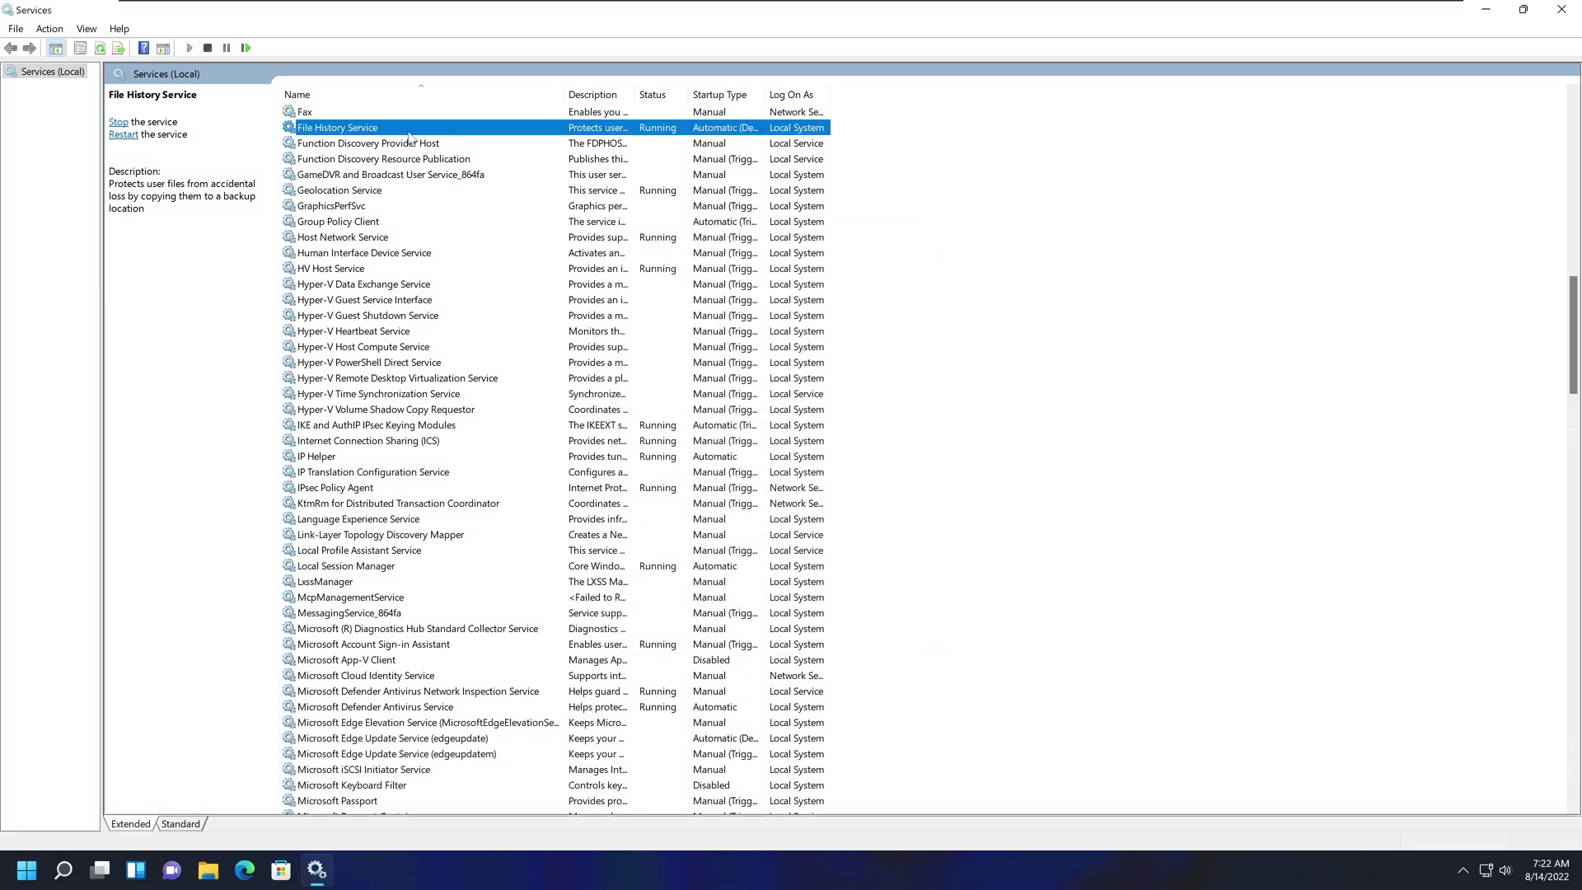
Step: Find the Windows Search service, examine its startup type options in its properties, and close the dialog without changes
key("w")
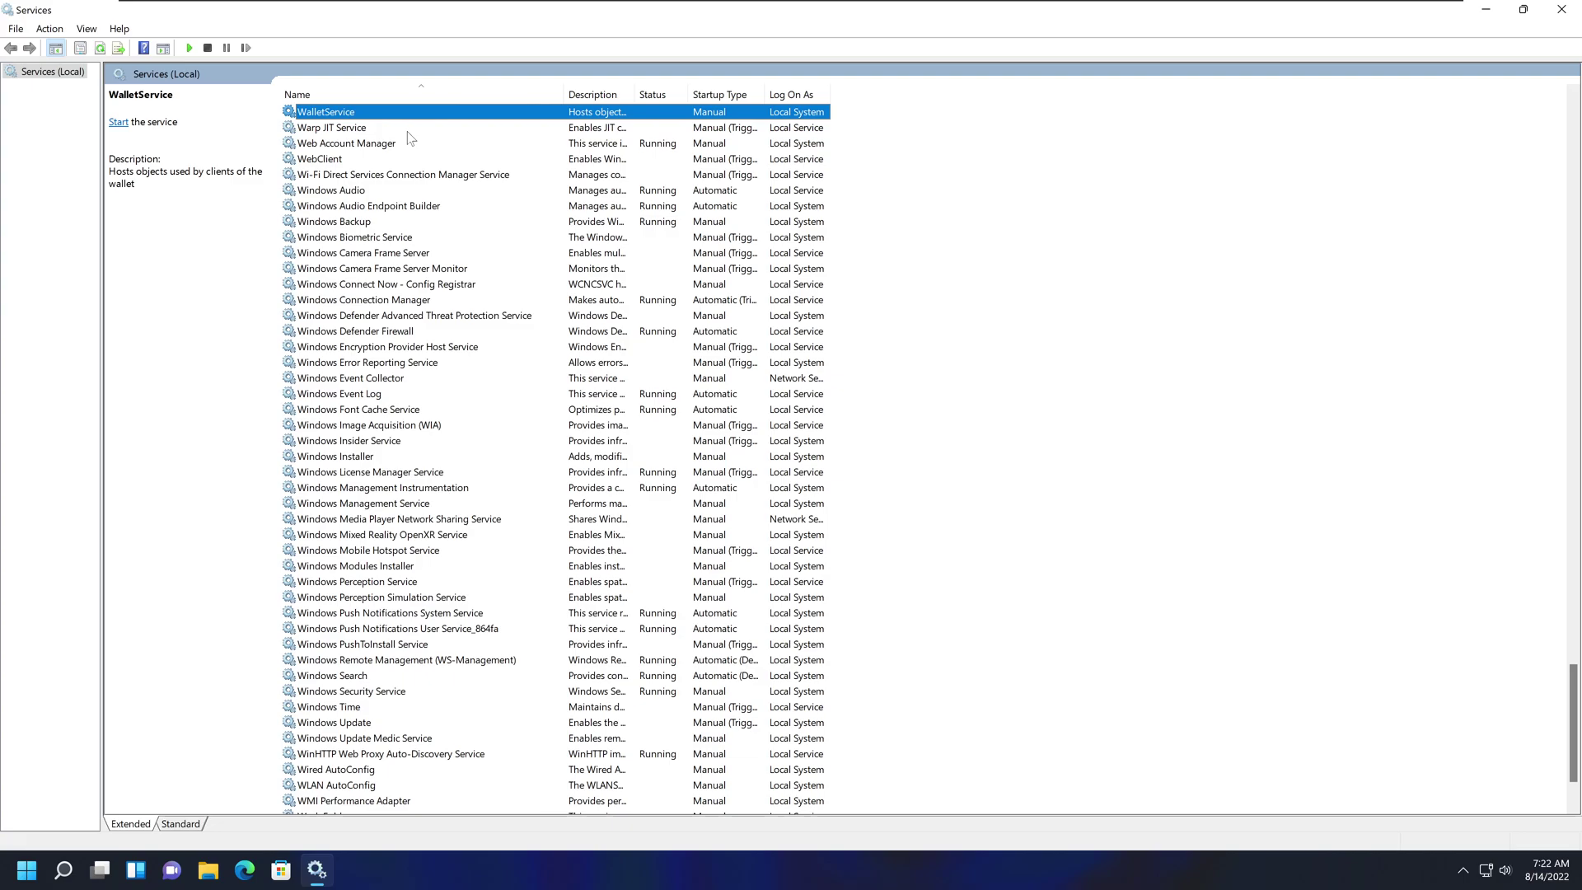
scroll(395, 424, "down", 2)
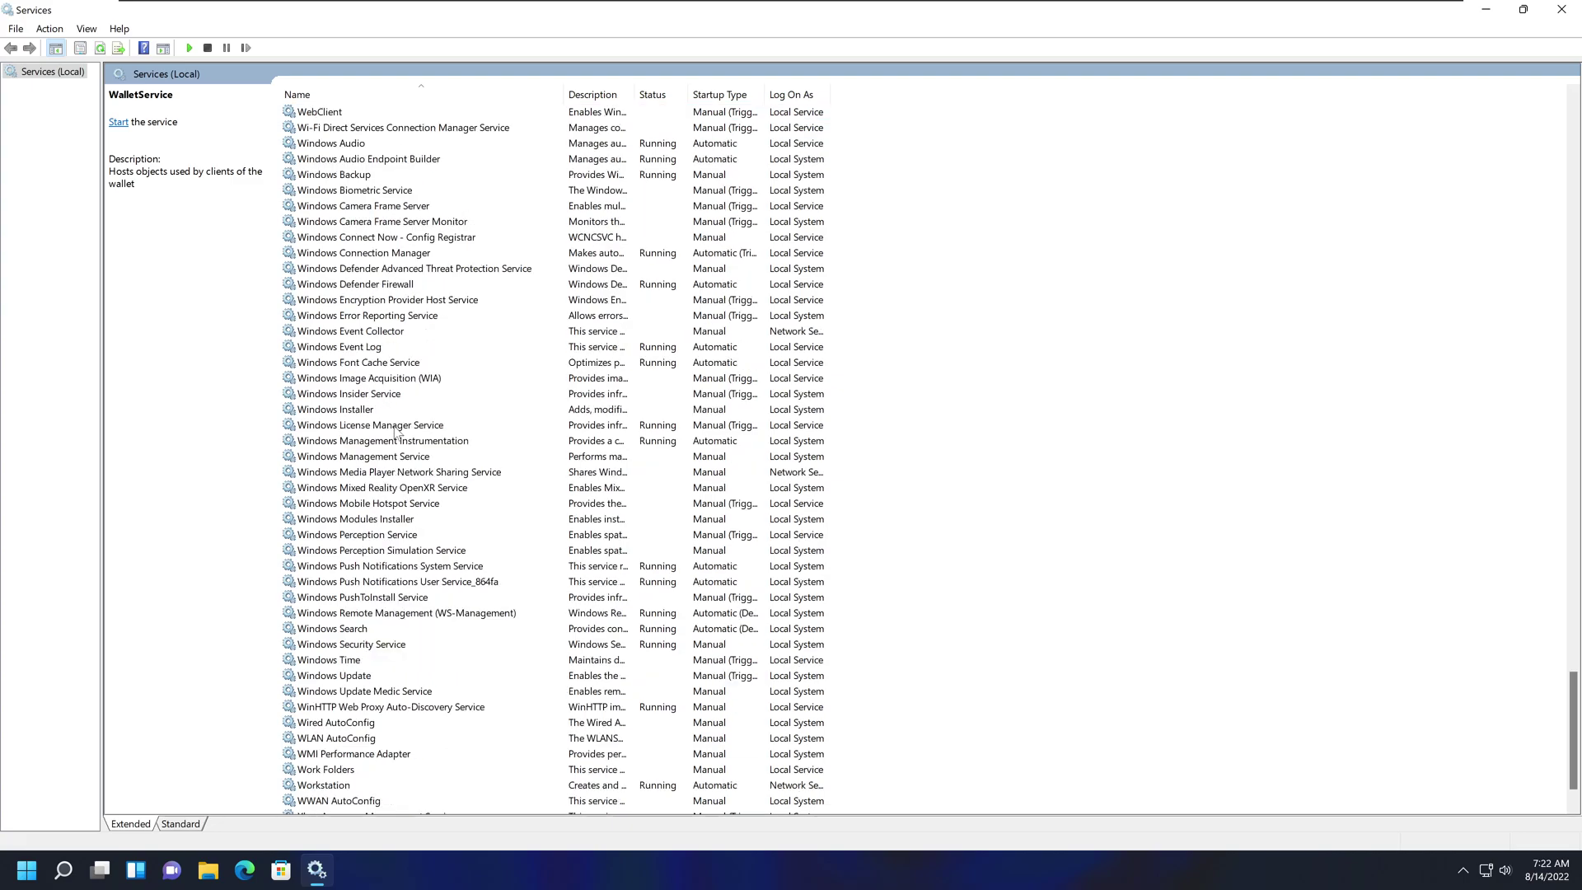
double_click(365, 585)
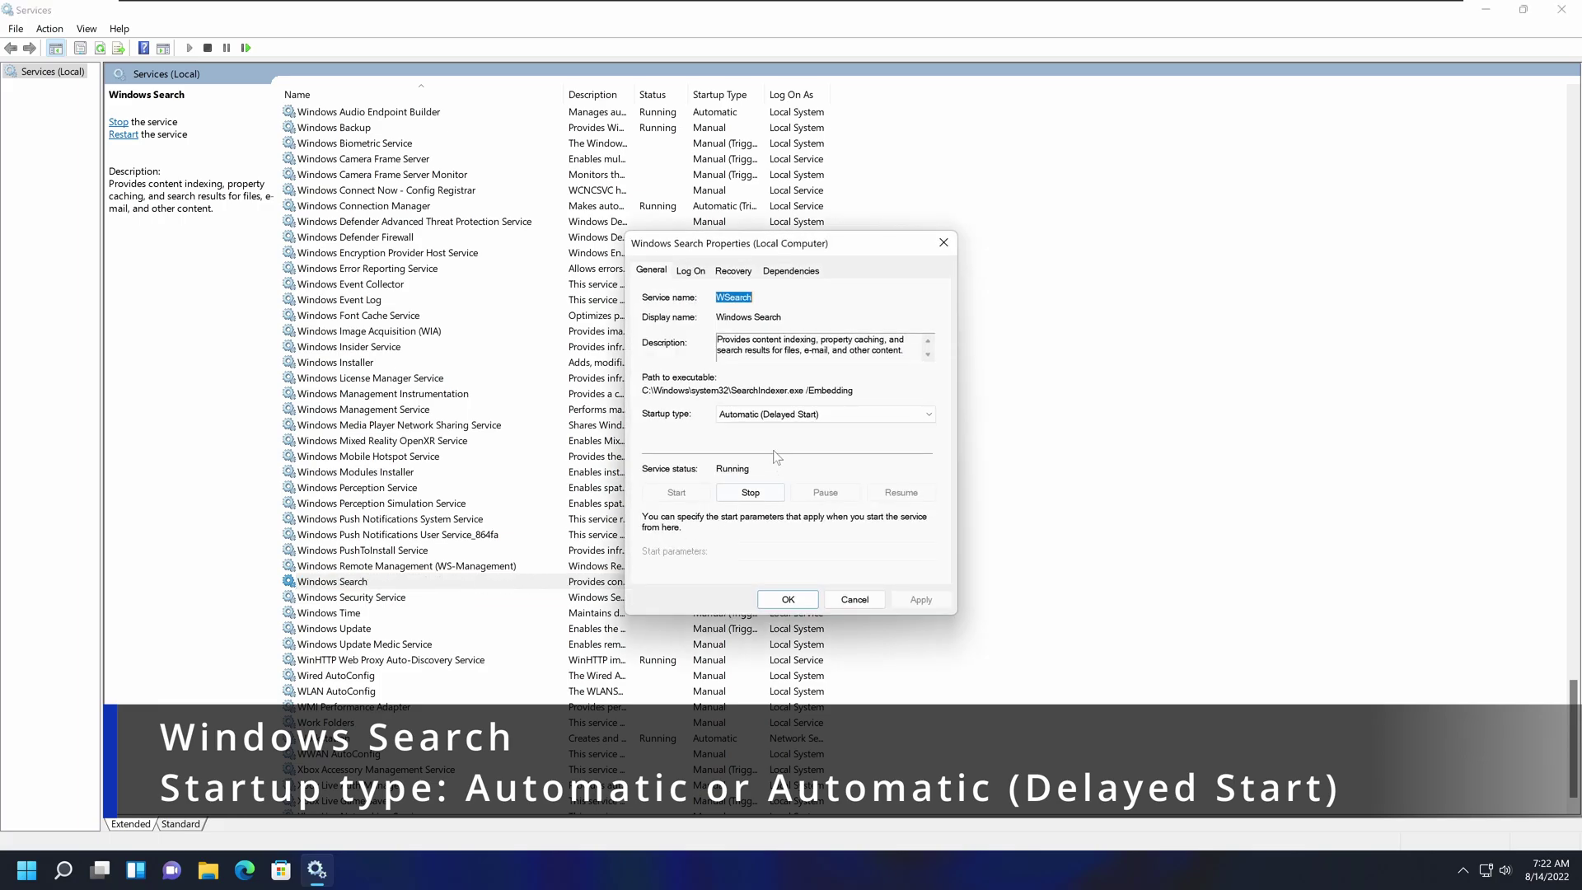
left_click(785, 420)
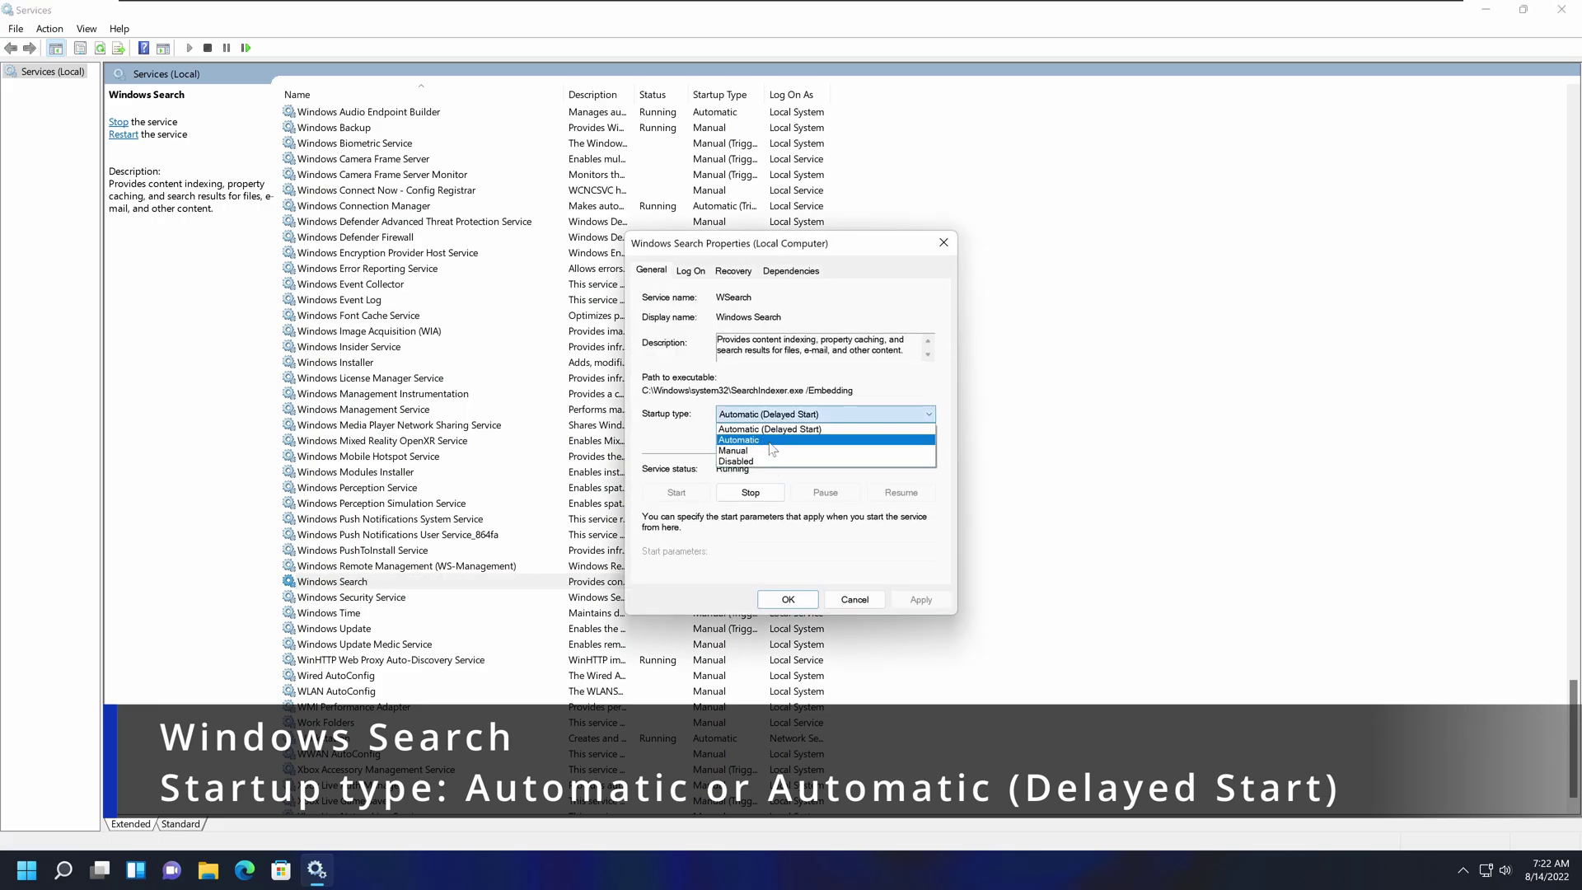
left_click(871, 415)
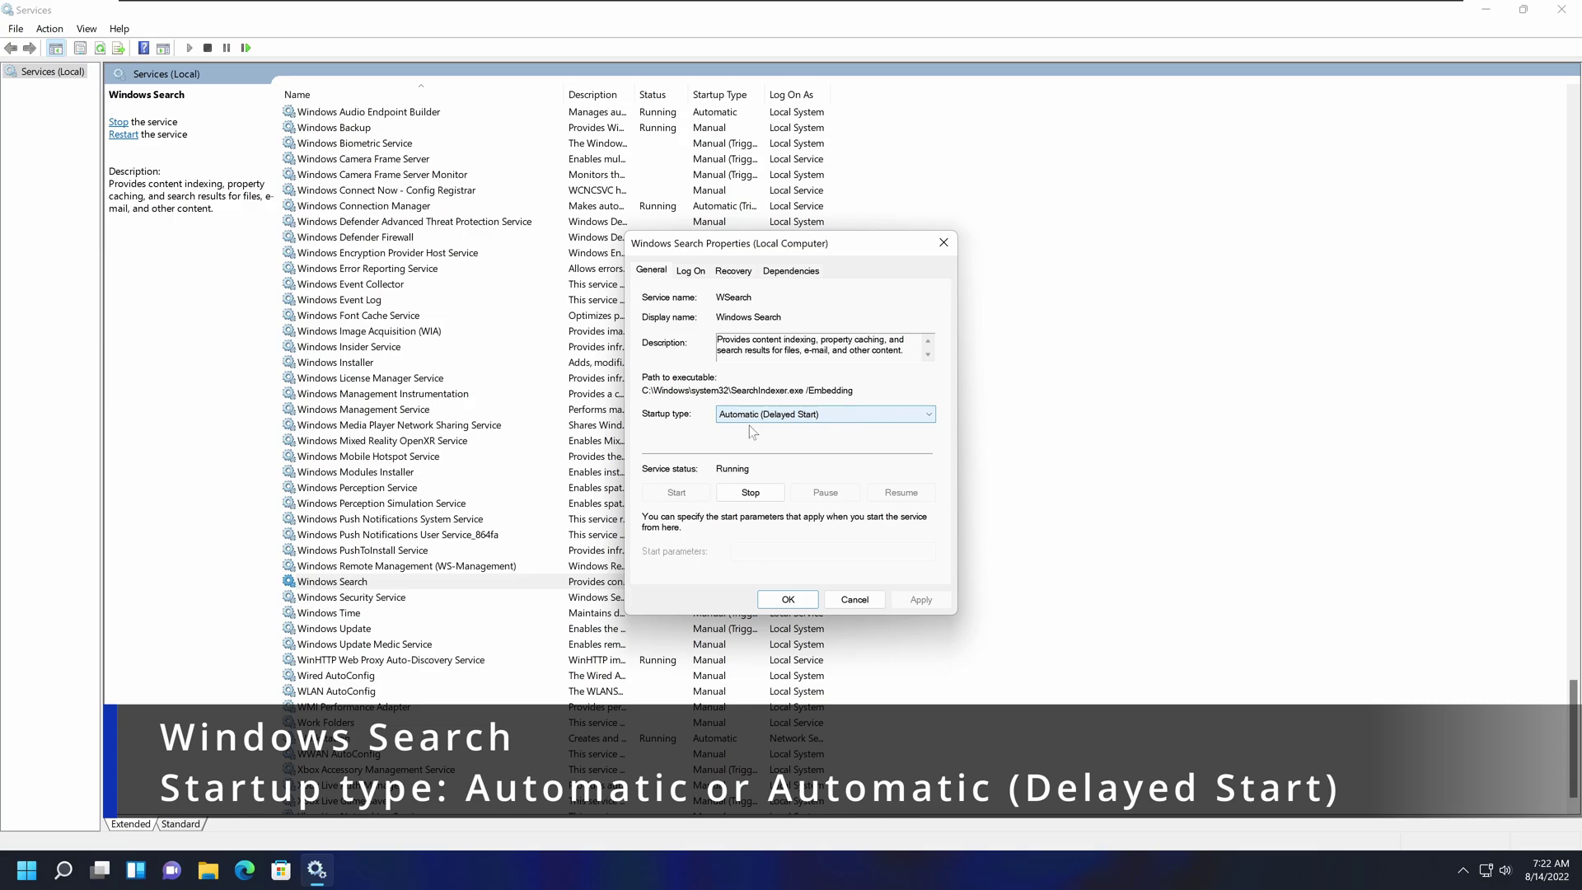
left_click(820, 422)
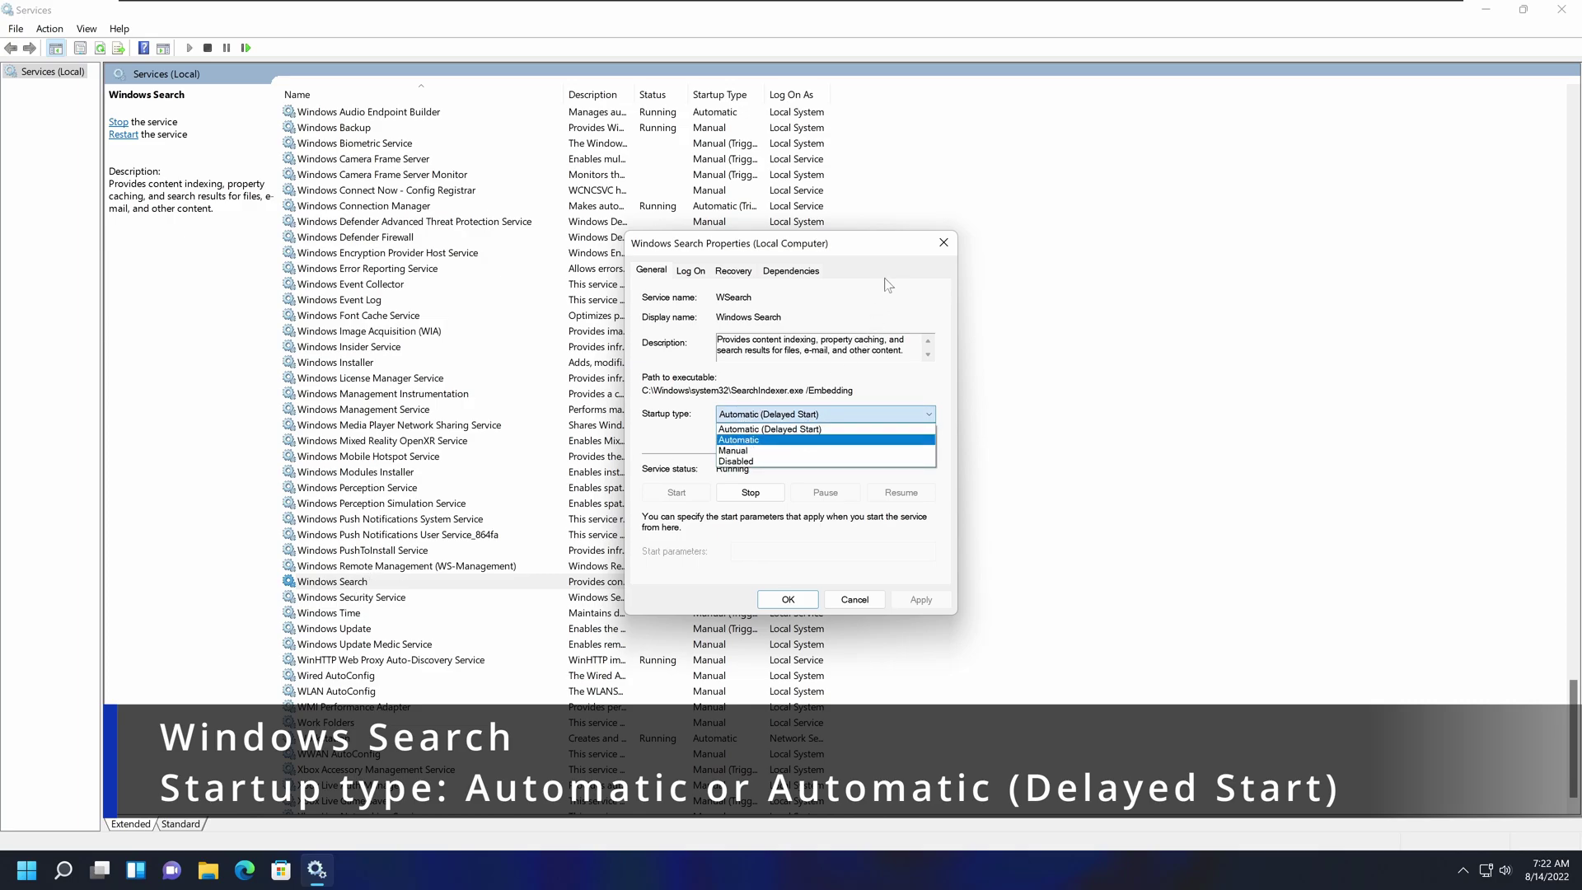
left_click(938, 248)
left_click(943, 242)
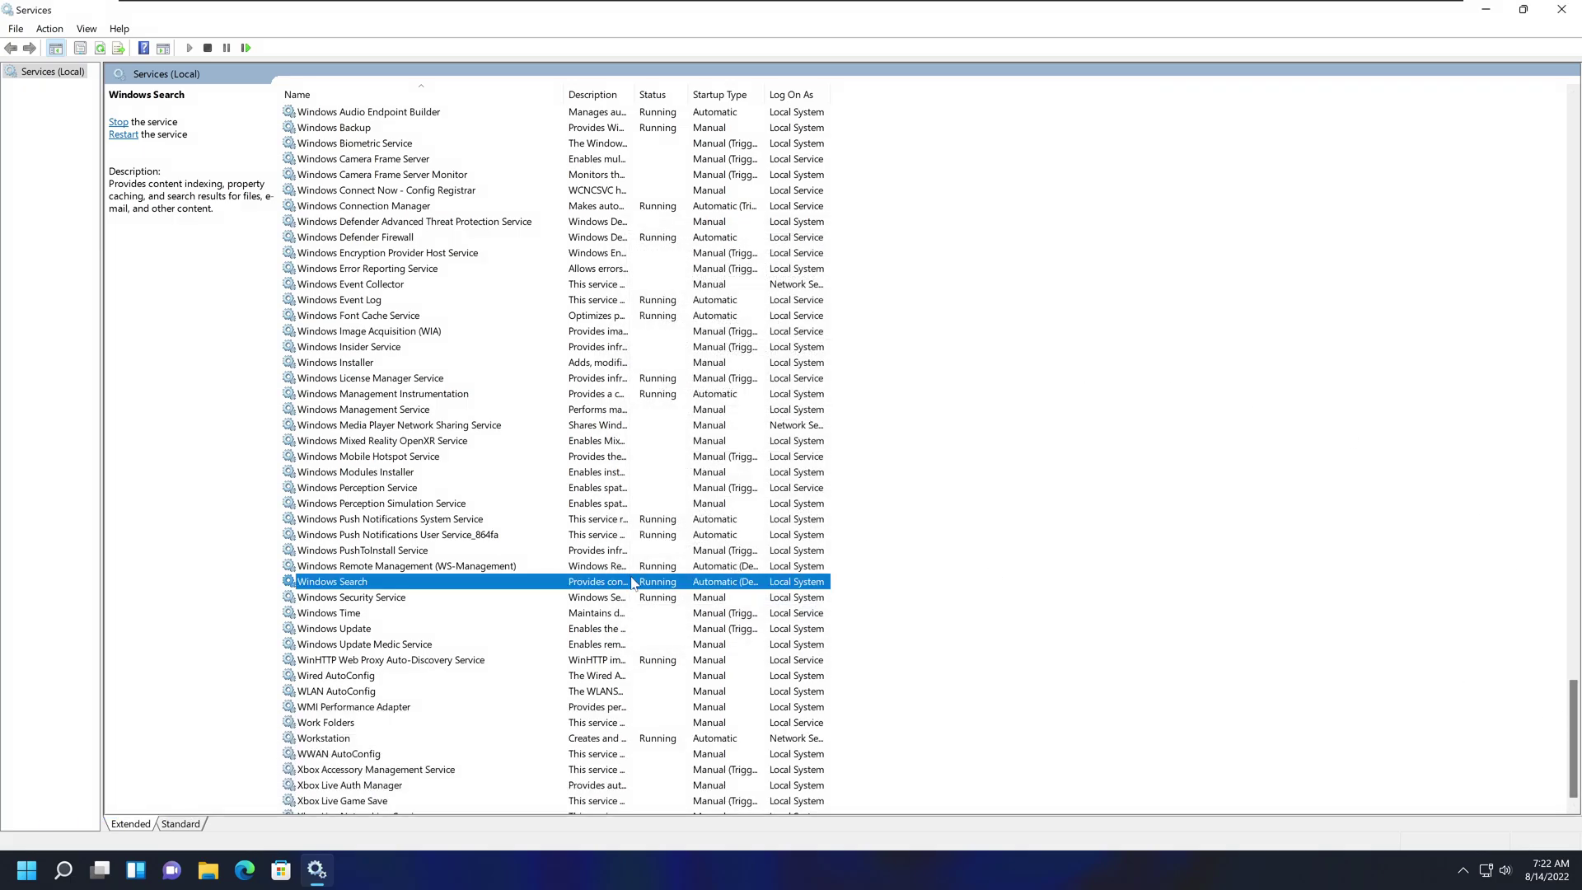
Step: Return to File History Service, recheck its startup type list with Automatic (Delayed Start) chosen, and close its properties
key("f")
double_click(434, 130)
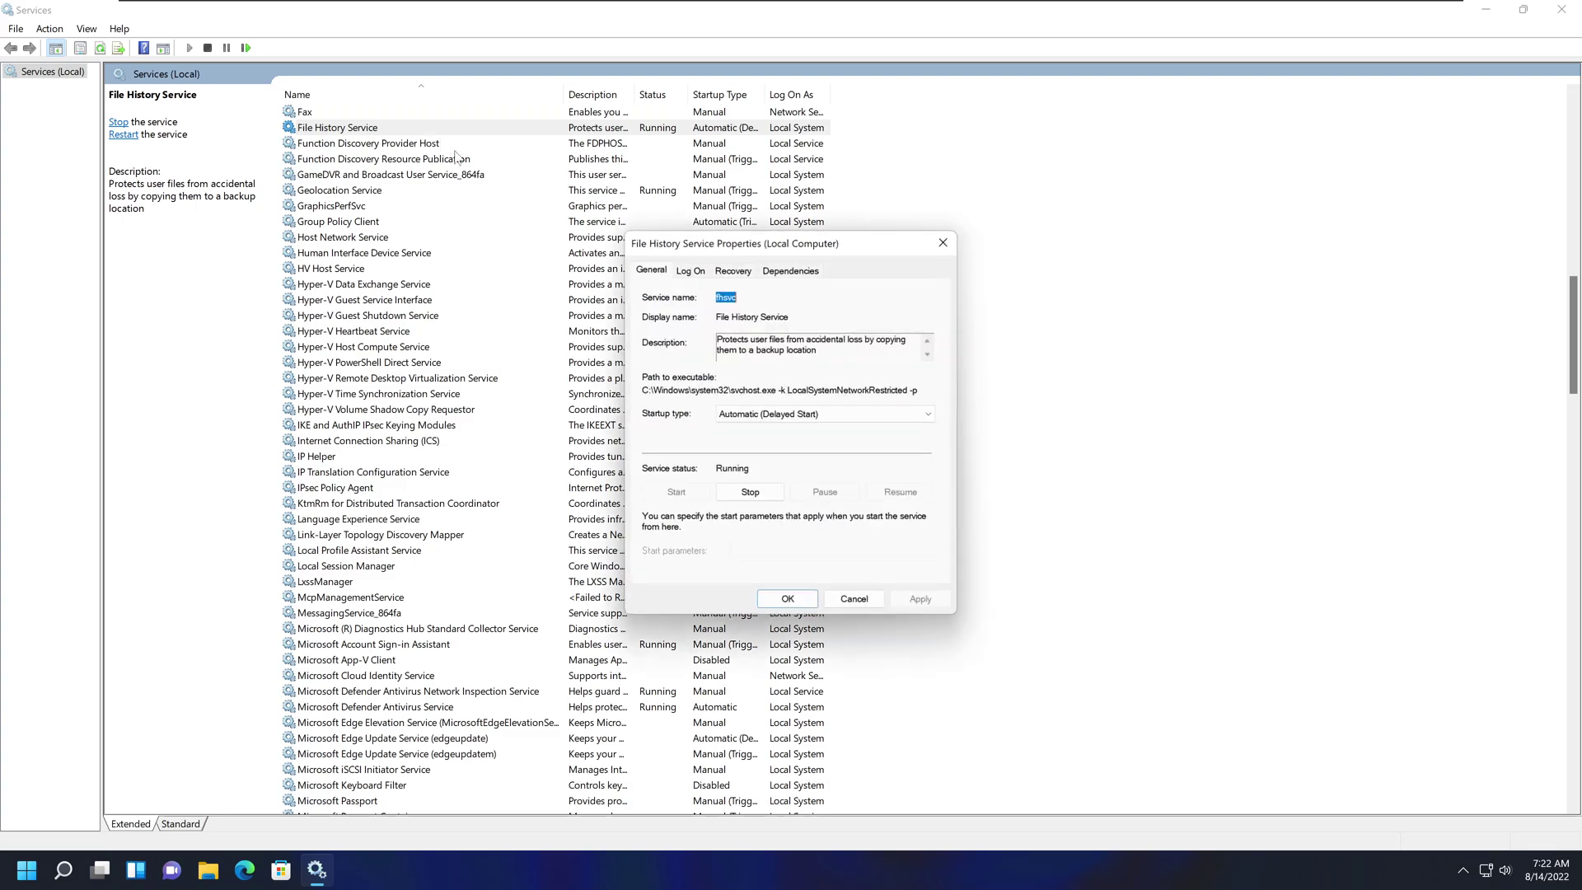
left_click(793, 414)
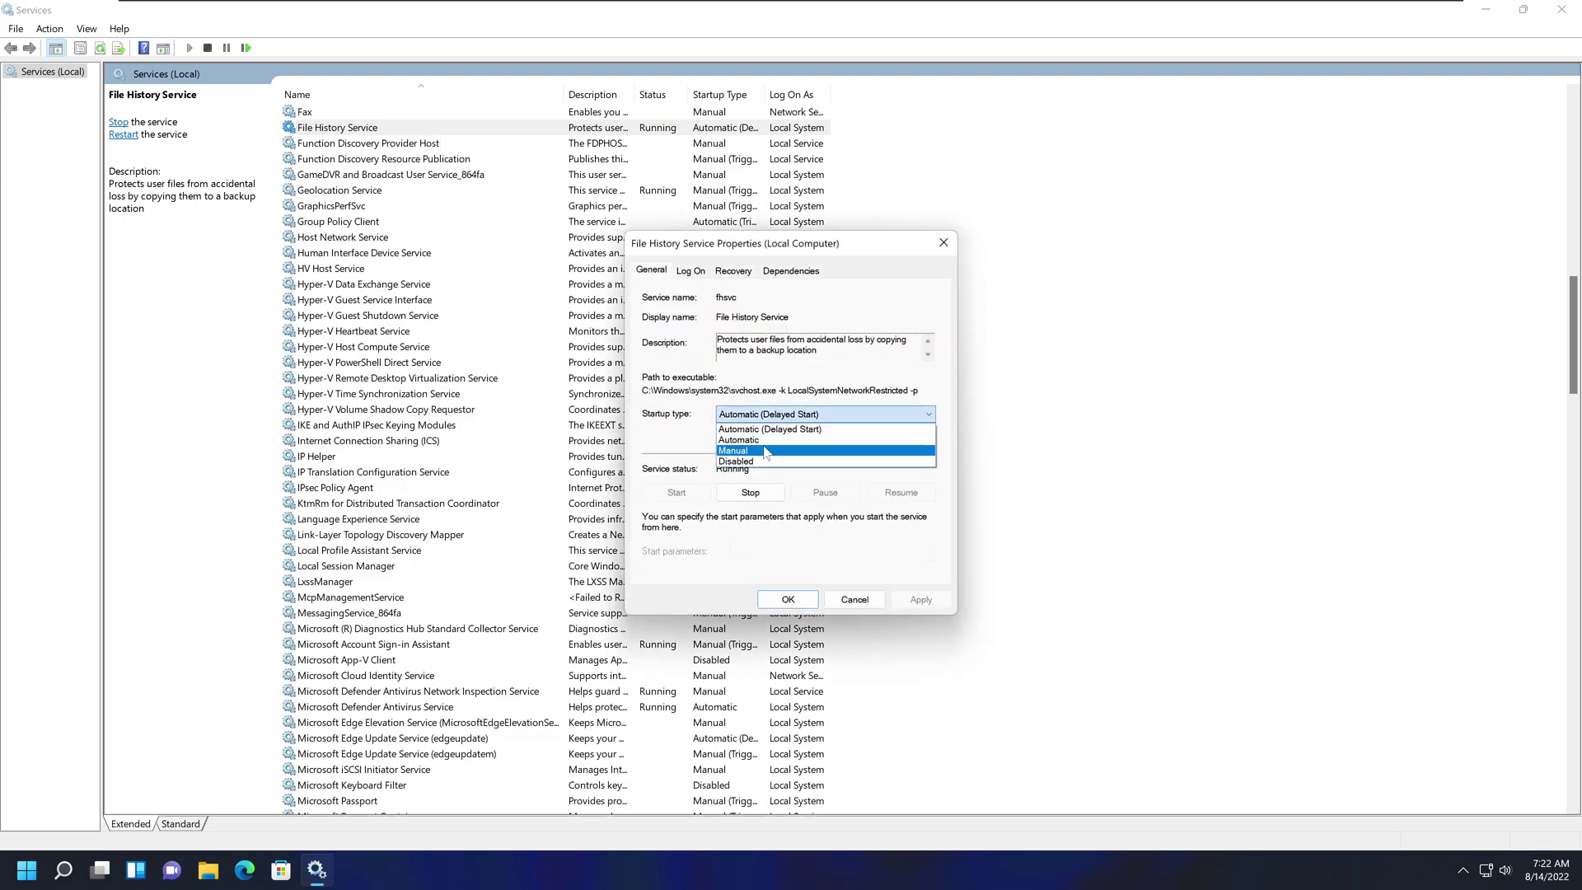
left_click(809, 428)
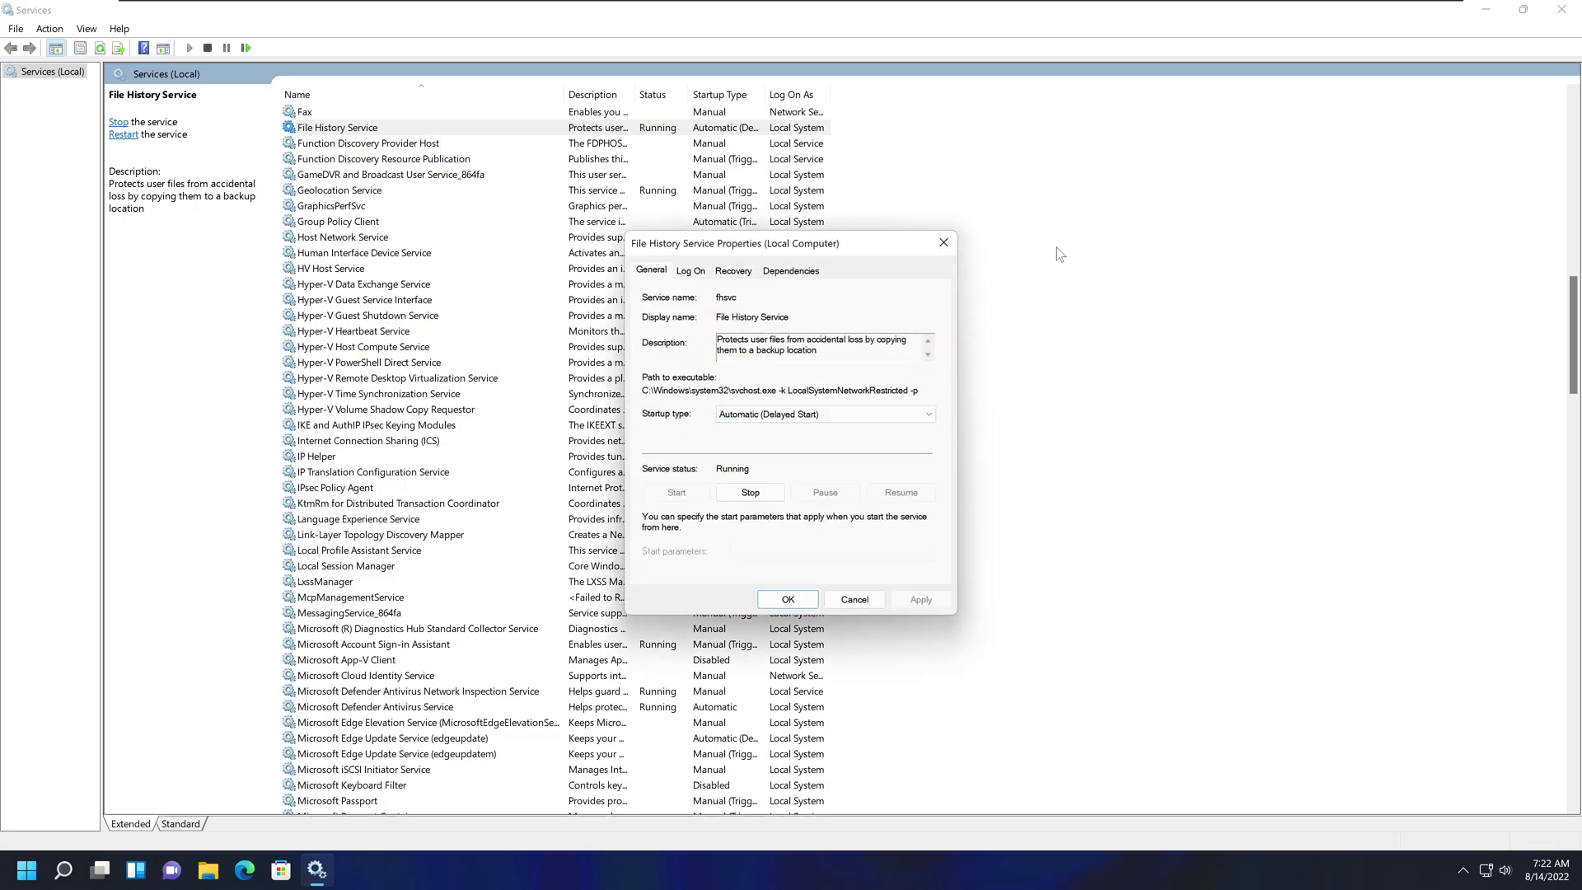
left_click(944, 247)
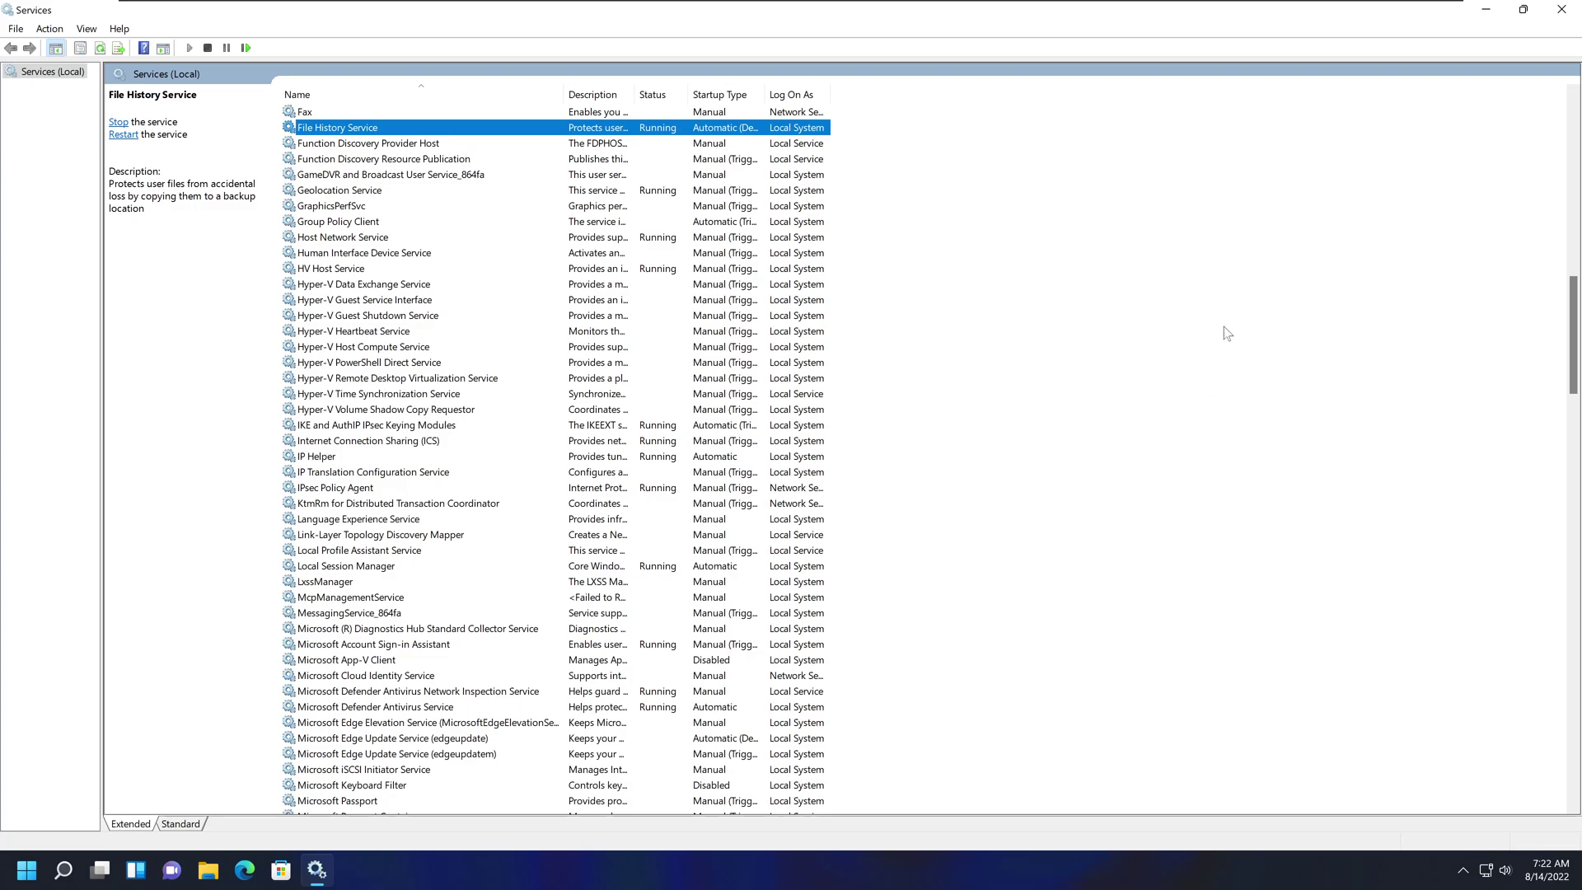
Step: Close the Services console, open File History from Control Panel to check its status, and close it
left_click(1561, 9)
left_click(26, 869)
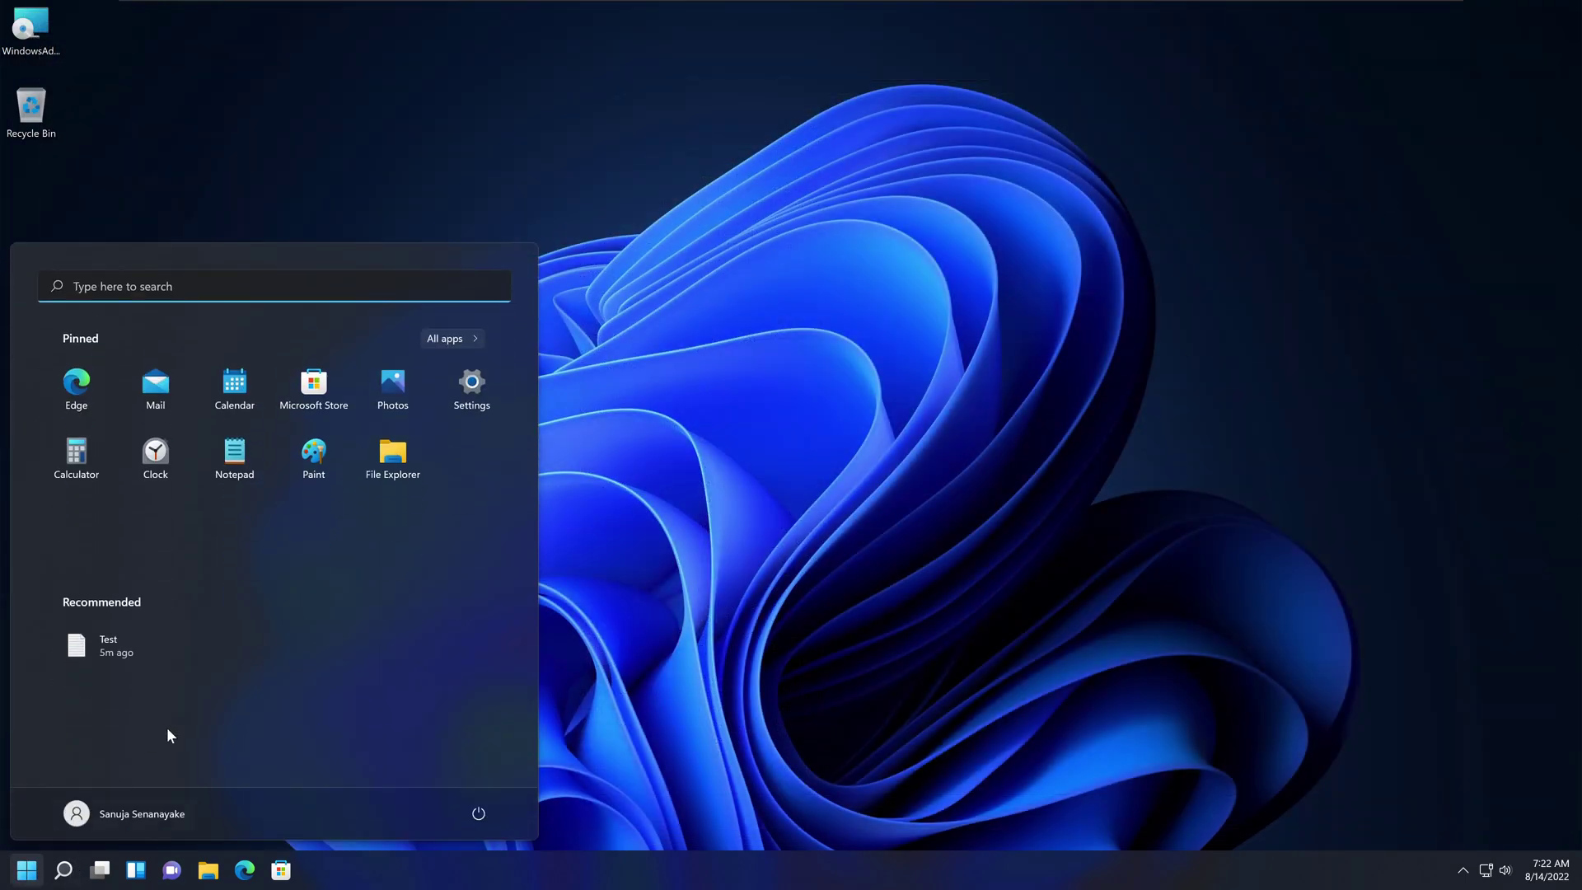
type("control Panel")
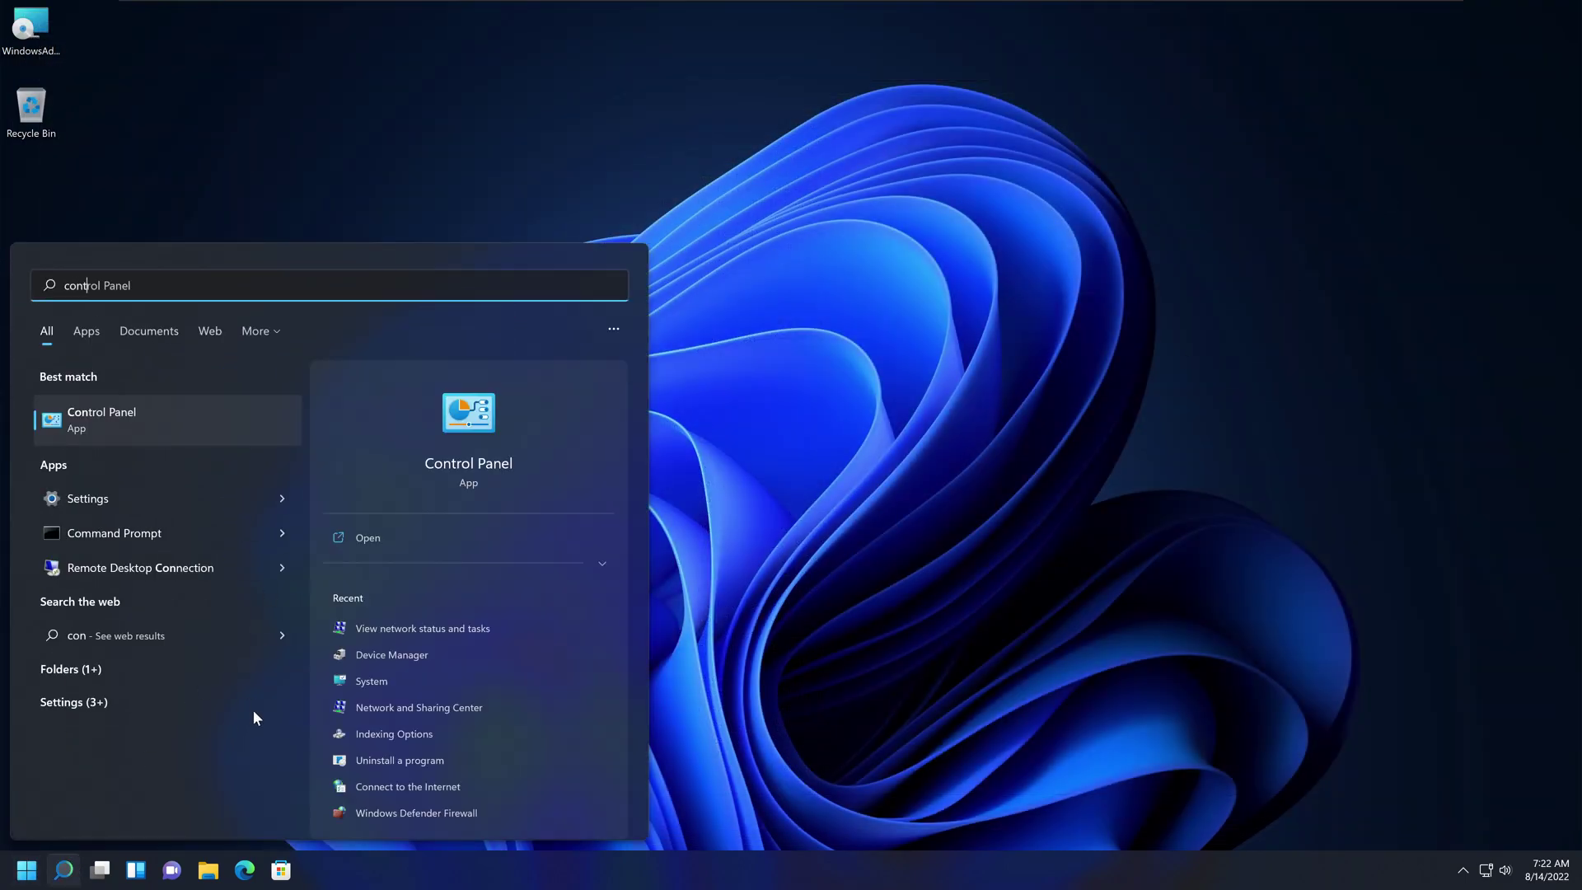
key("Return")
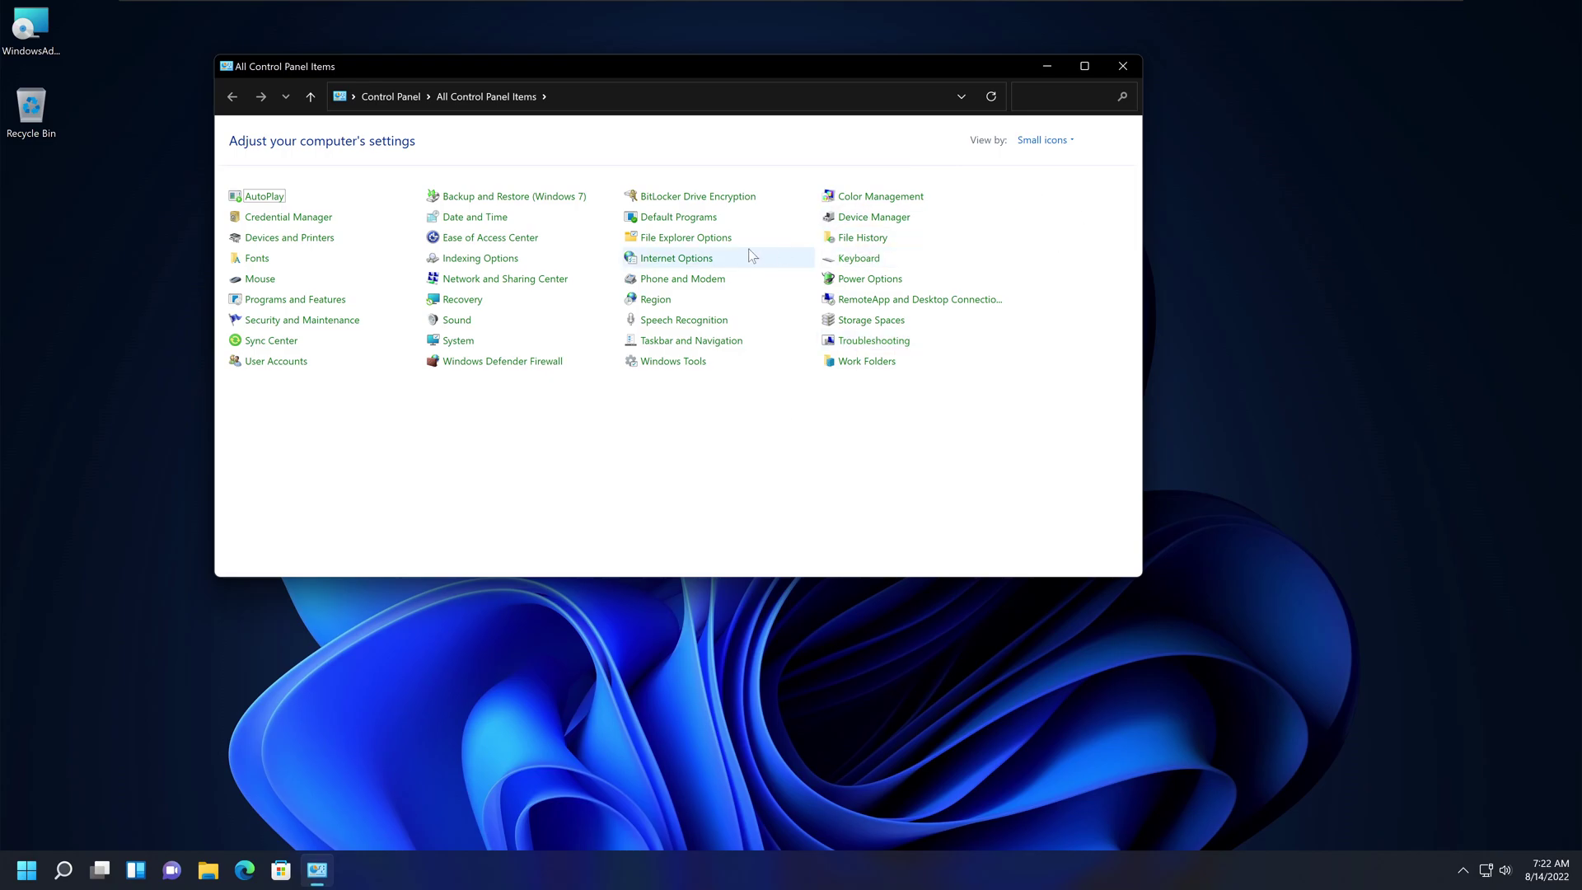
left_click(863, 241)
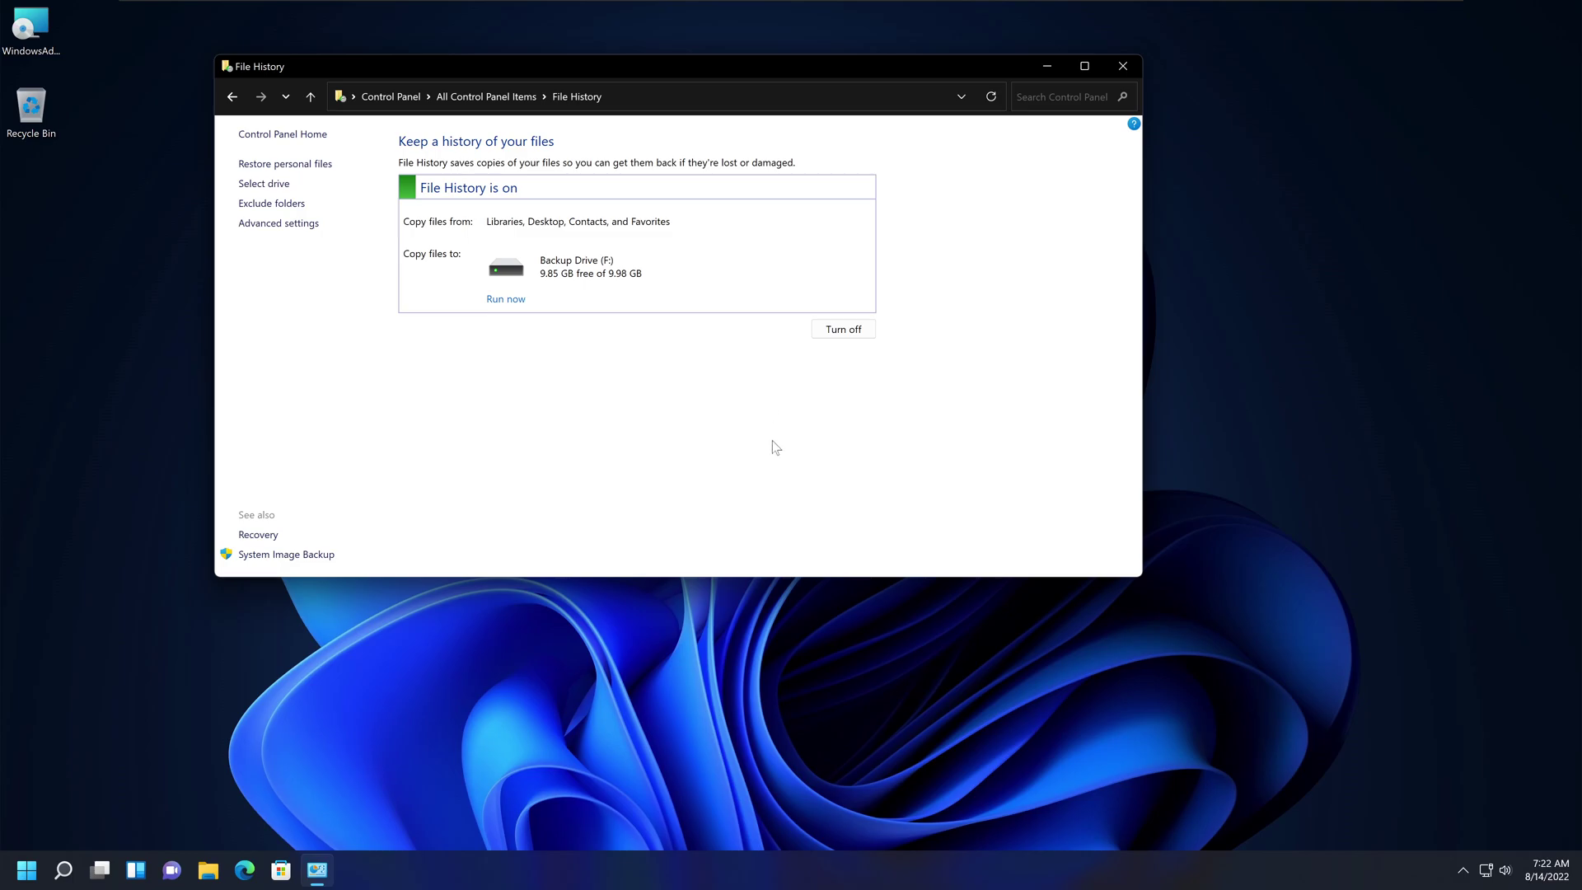
left_click(1112, 67)
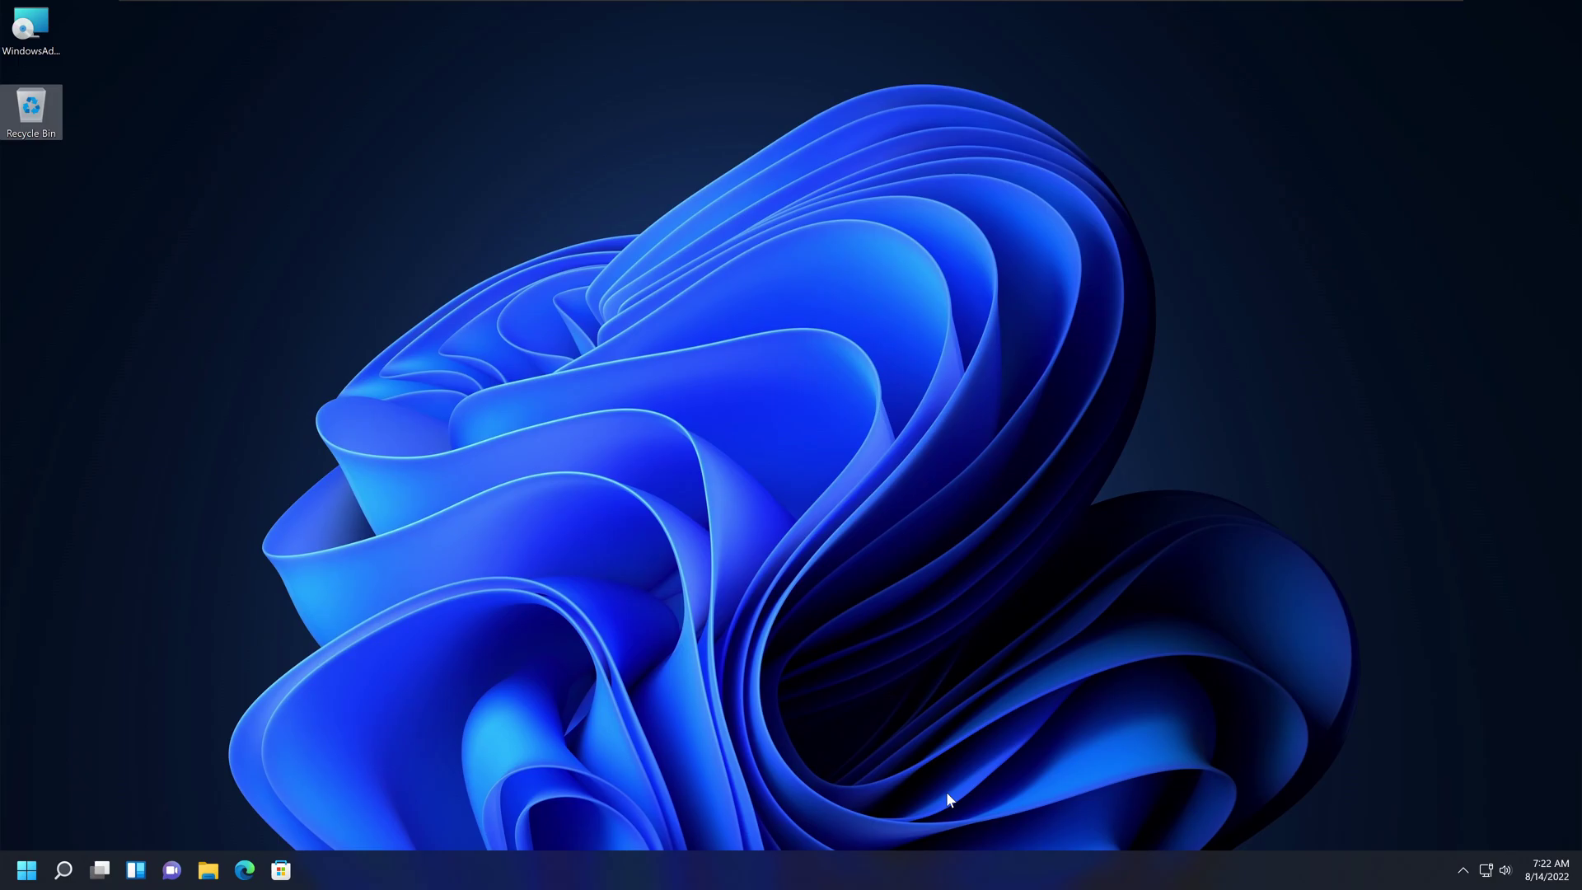